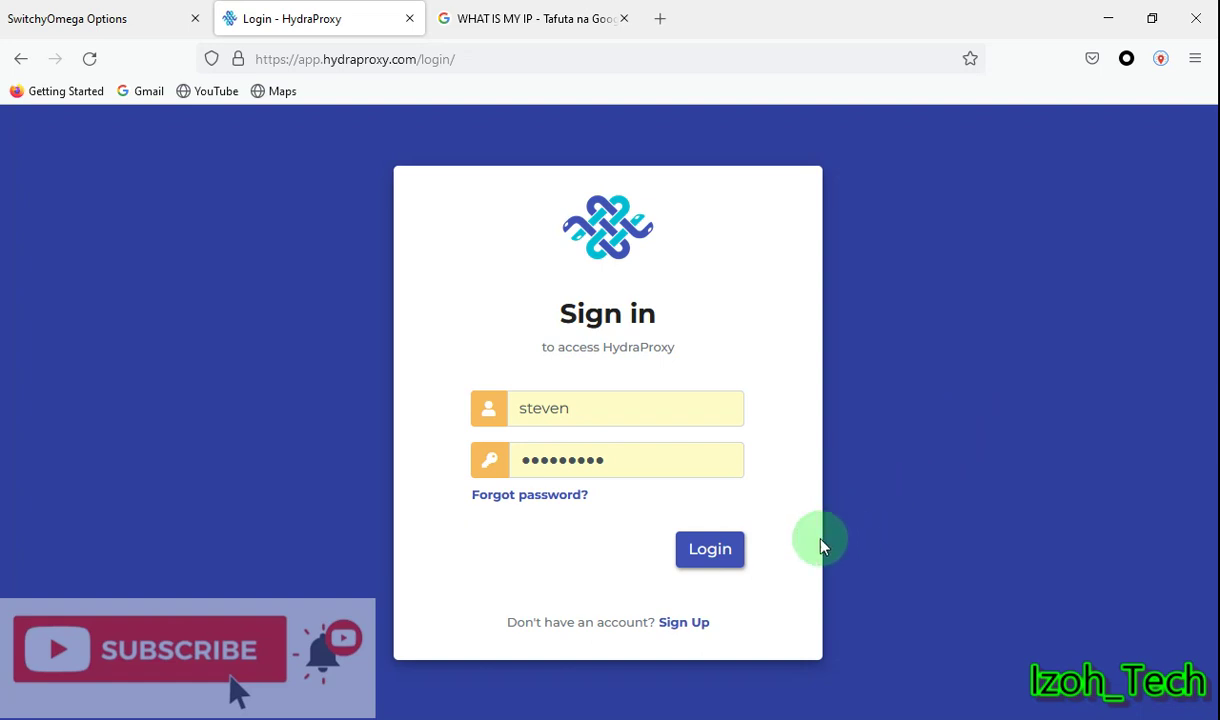
Step: Sign in and scroll the dashboard showing 2 active orders, 27 total orders and $11.10 balance
click(712, 556)
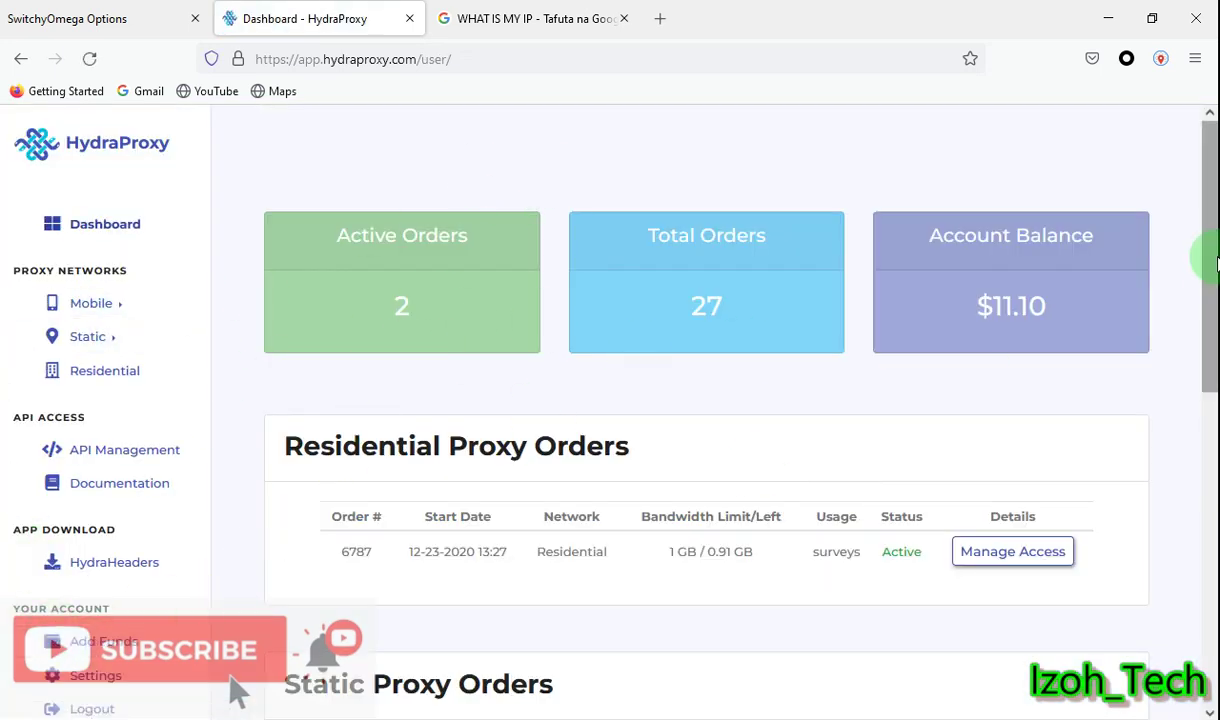
drag(1210, 267, 1171, 330)
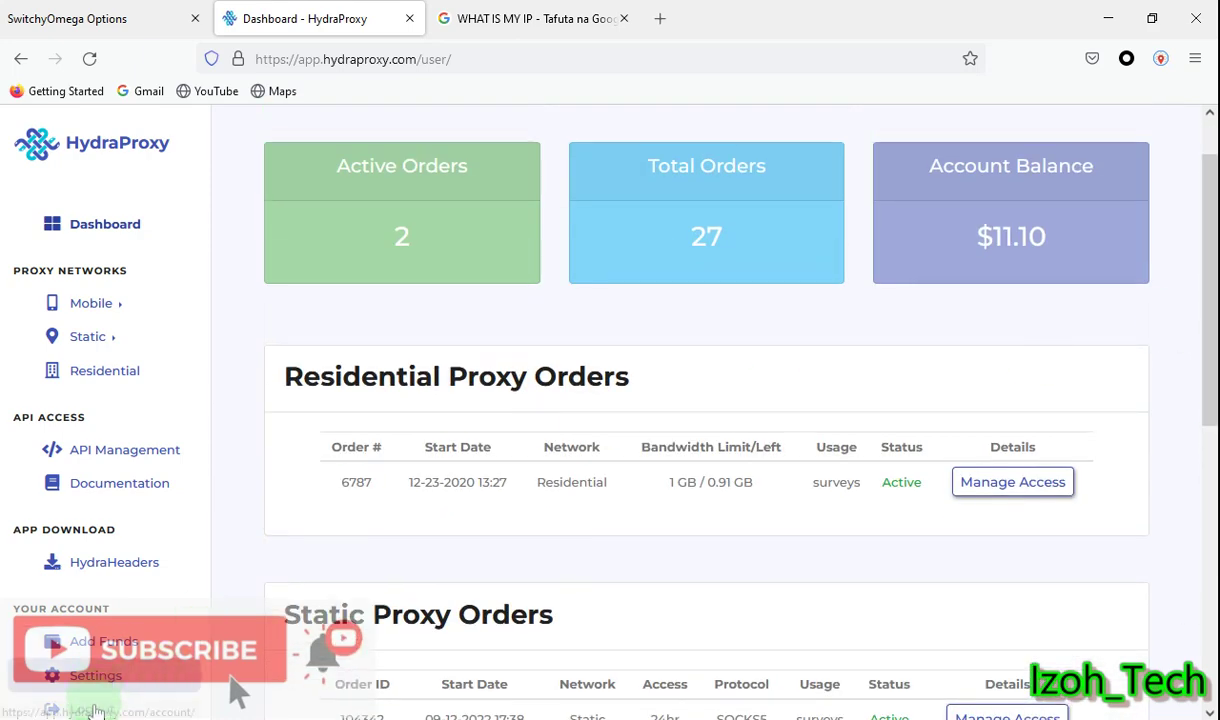
Step: Open the Account Funding page and look over the deposit amount and minimum deposit note
click(106, 643)
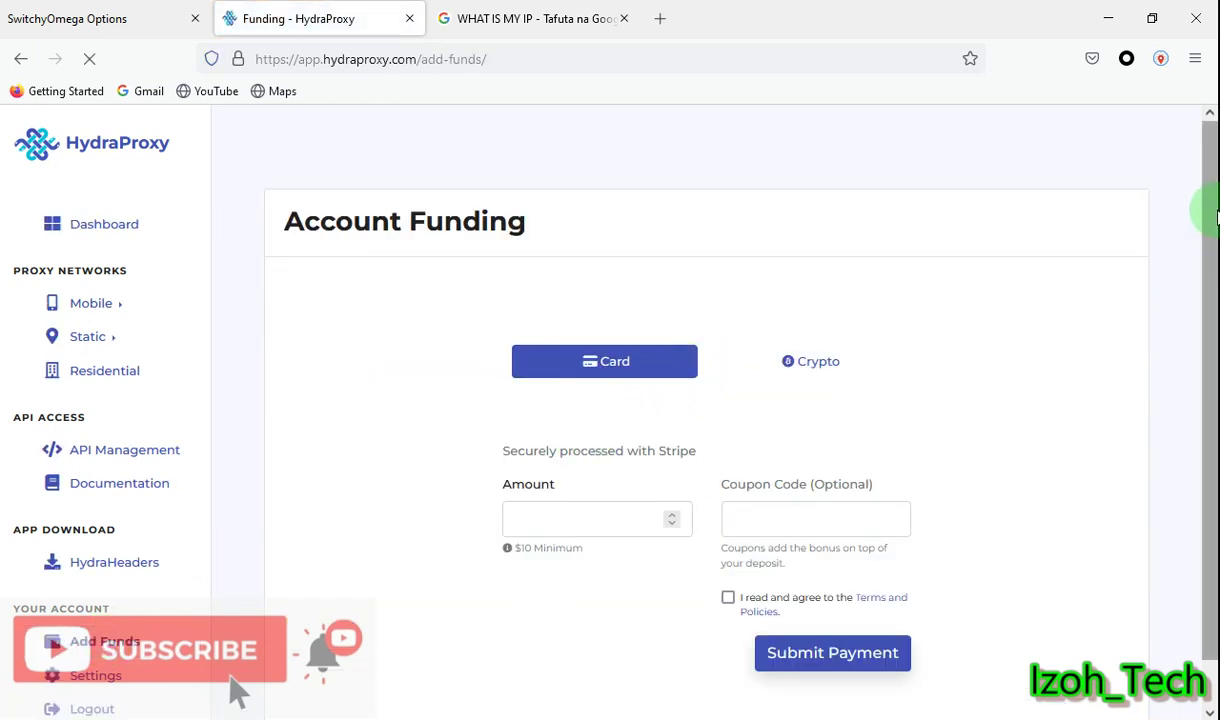
drag(1216, 222, 1216, 305)
click(585, 468)
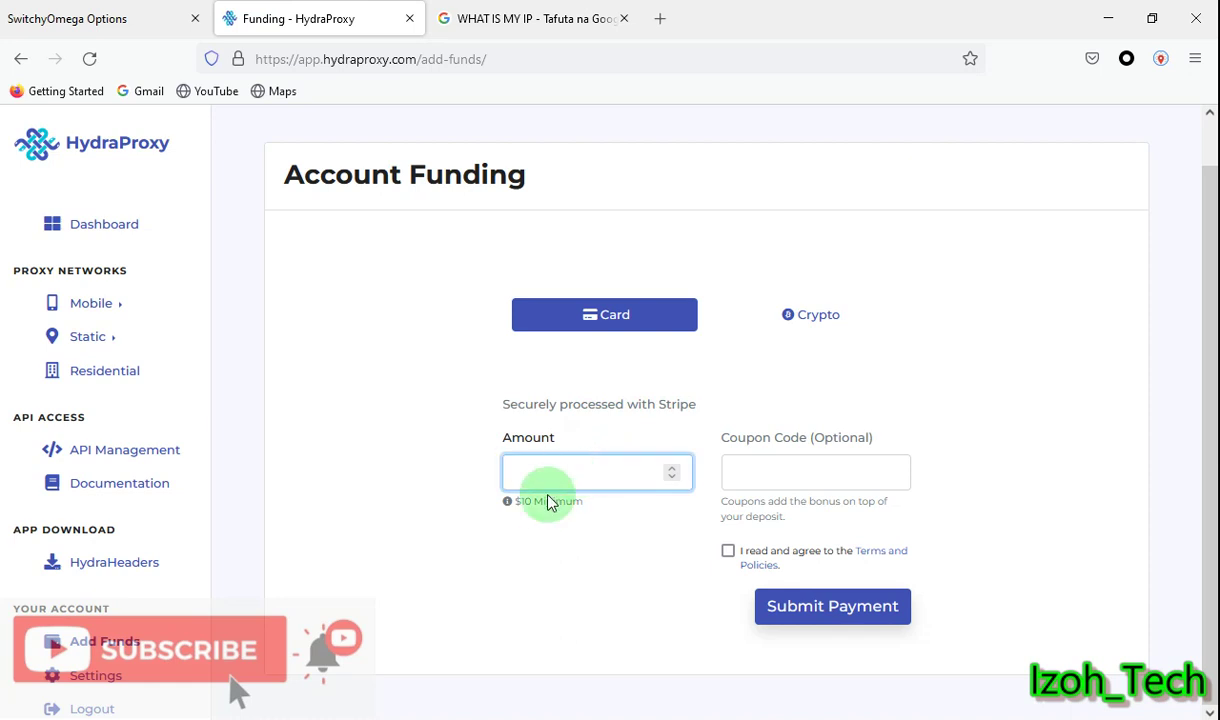
drag(585, 502, 516, 505)
Step: Switch payment to Crypto via Coinbase and review the $10 minimum and accepted coins like LTC
click(810, 318)
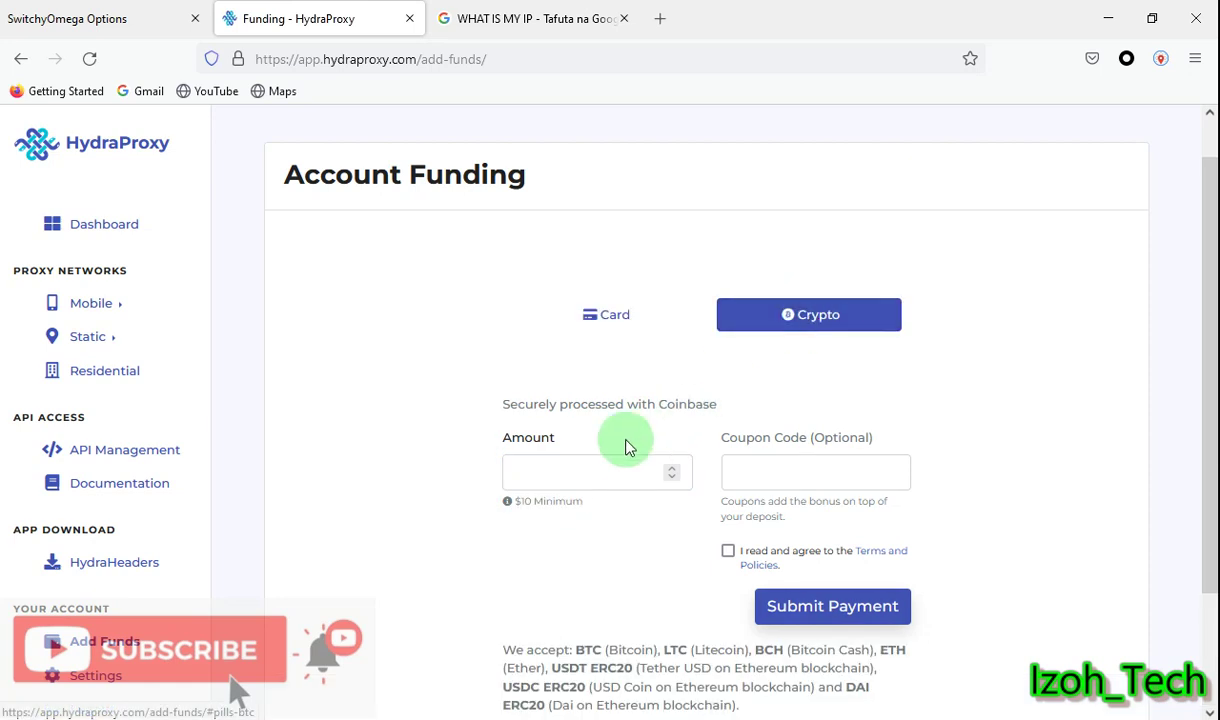
drag(585, 504, 504, 504)
scroll(1206, 403, down, 3)
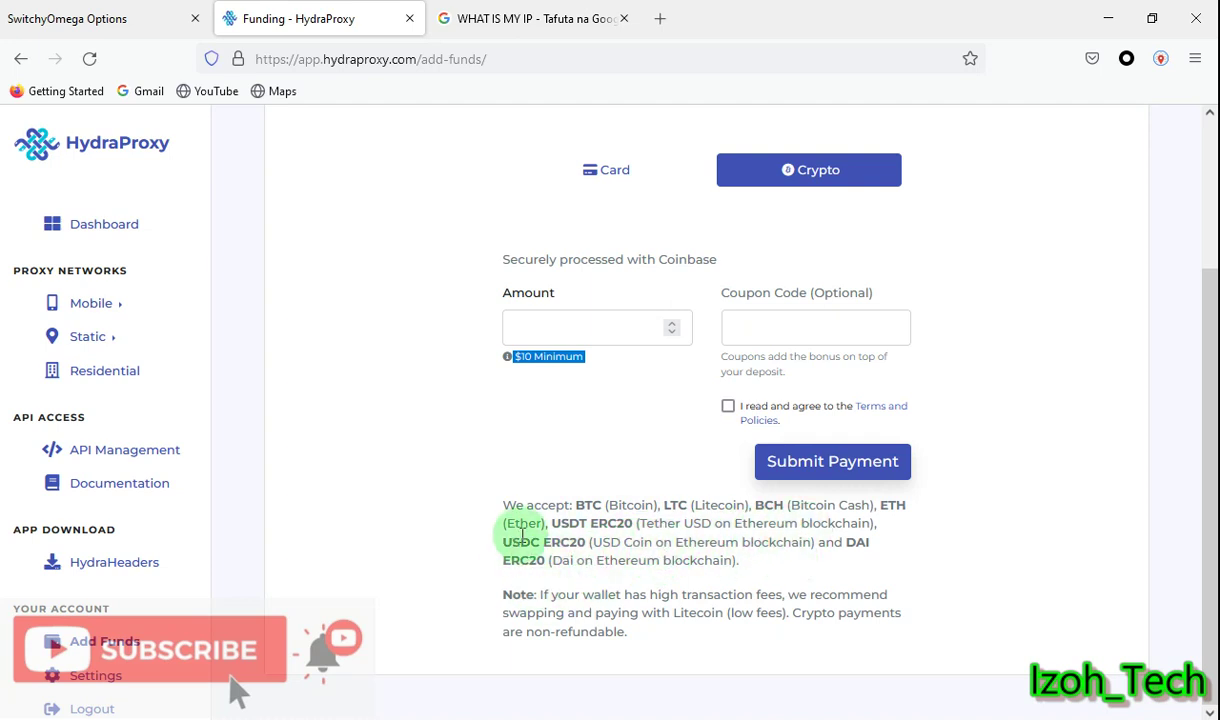
drag(502, 505, 768, 571)
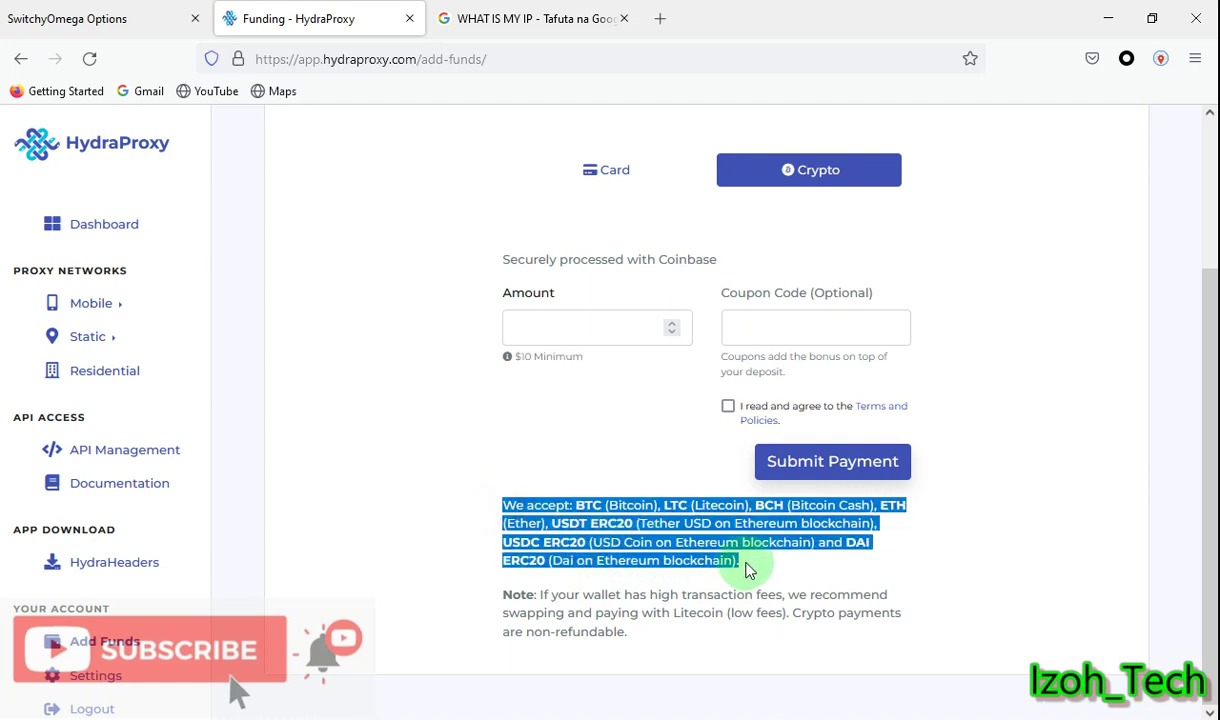
click(668, 511)
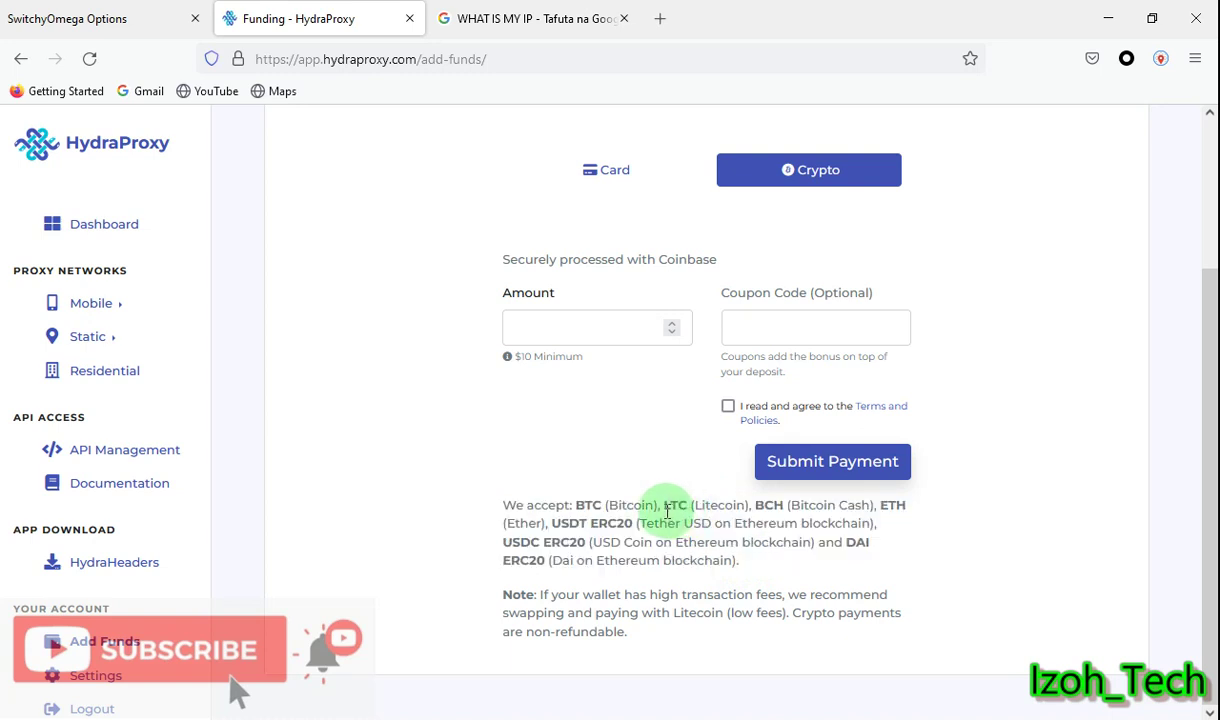
drag(664, 506, 752, 505)
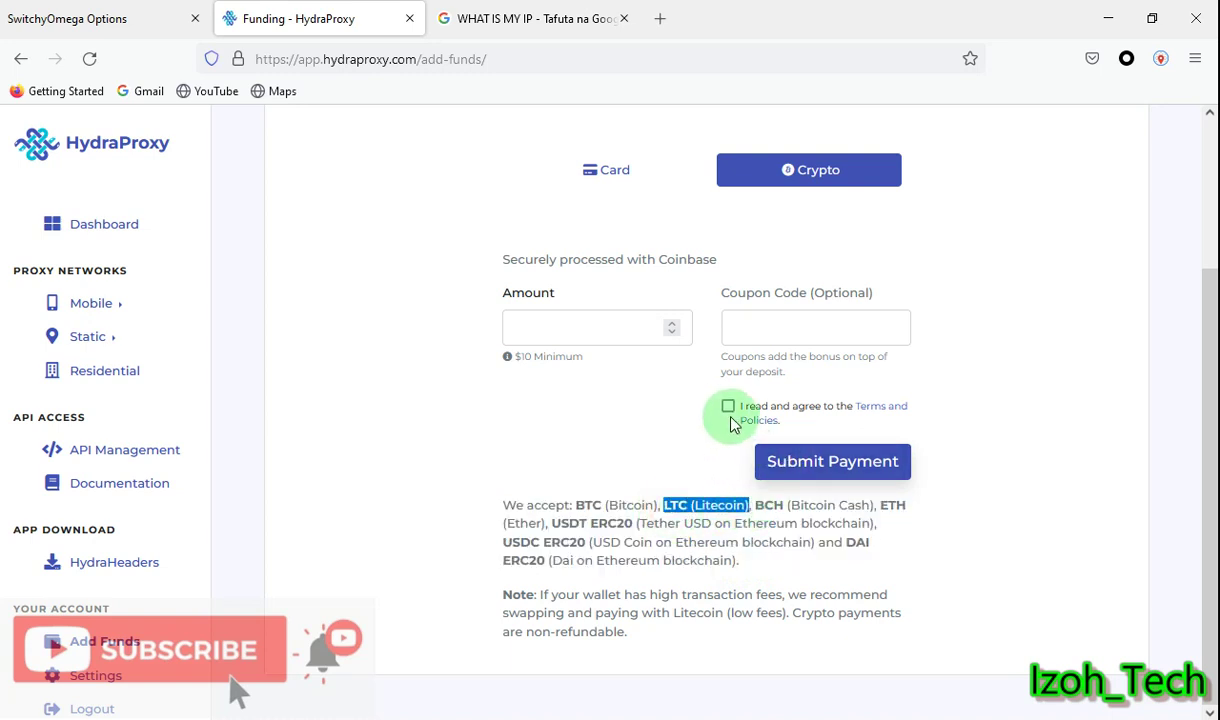
drag(1210, 335, 1209, 191)
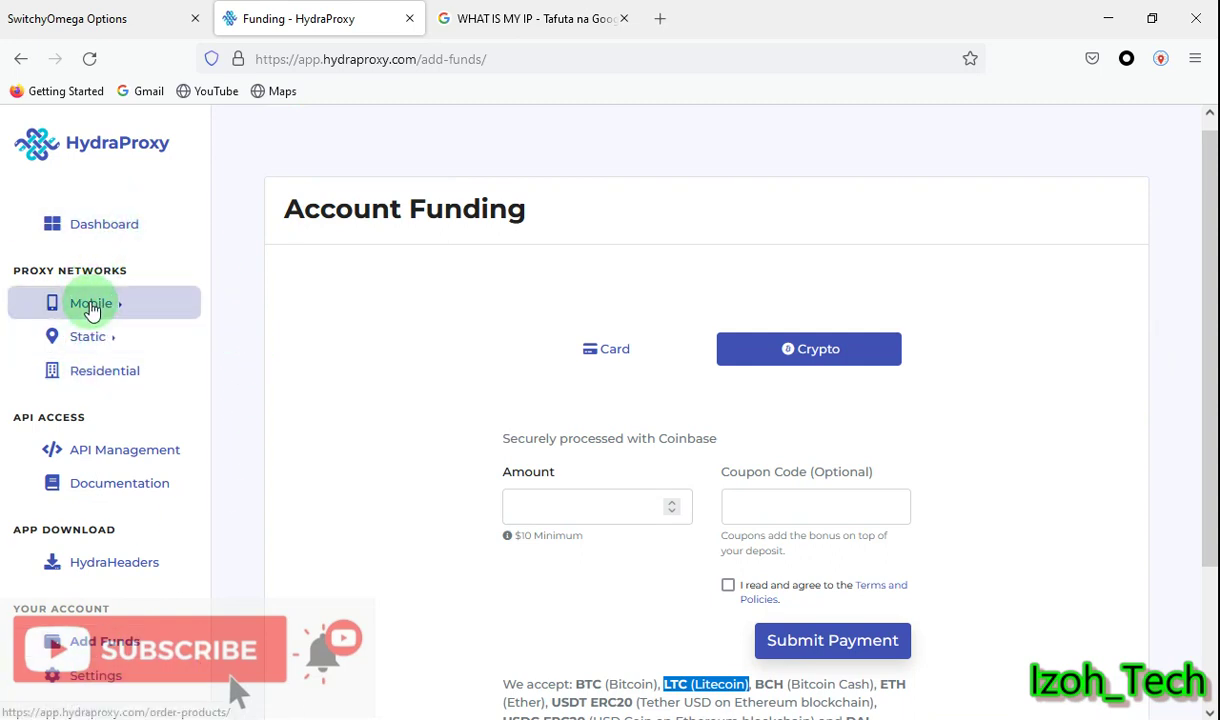
Step: Open the Residential Network order page and review features like the Residential Proxy Network Pool
click(92, 374)
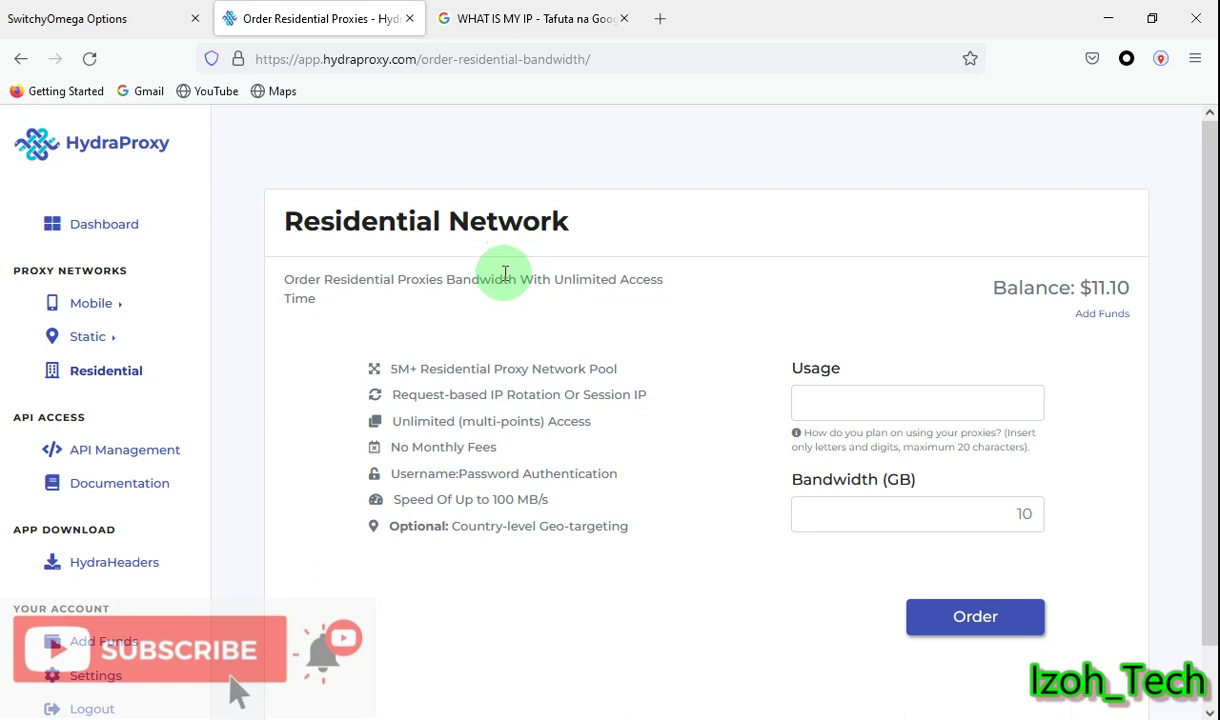
drag(289, 219, 591, 219)
click(593, 220)
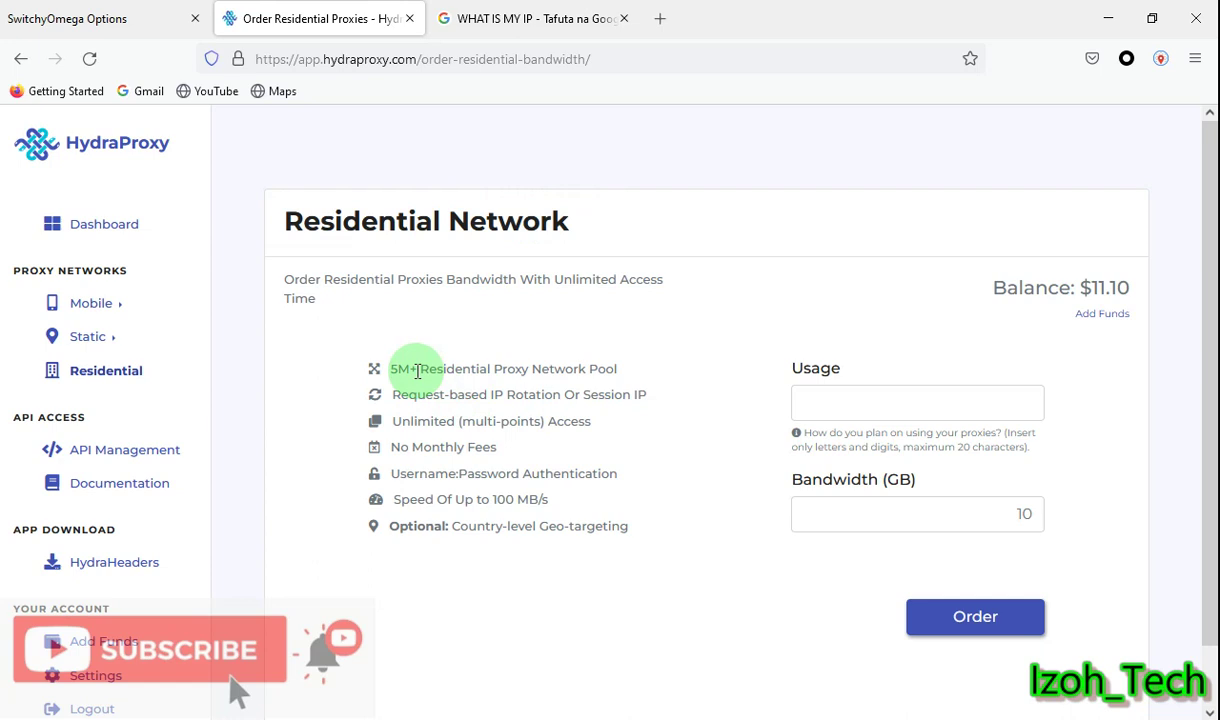
drag(418, 371, 626, 371)
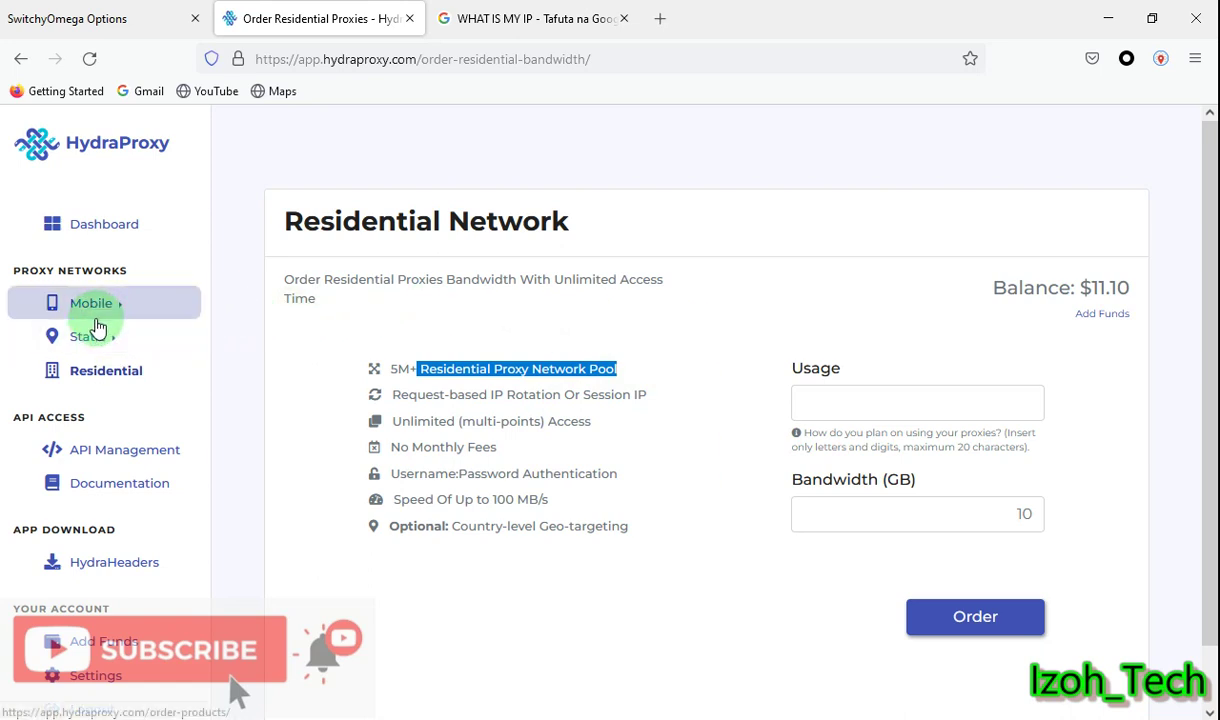
Step: Open Buy USA Static IPs and note the 6534 IPs, 24-hour duration and unlimited bandwidth
mouse_move(97, 345)
click(282, 340)
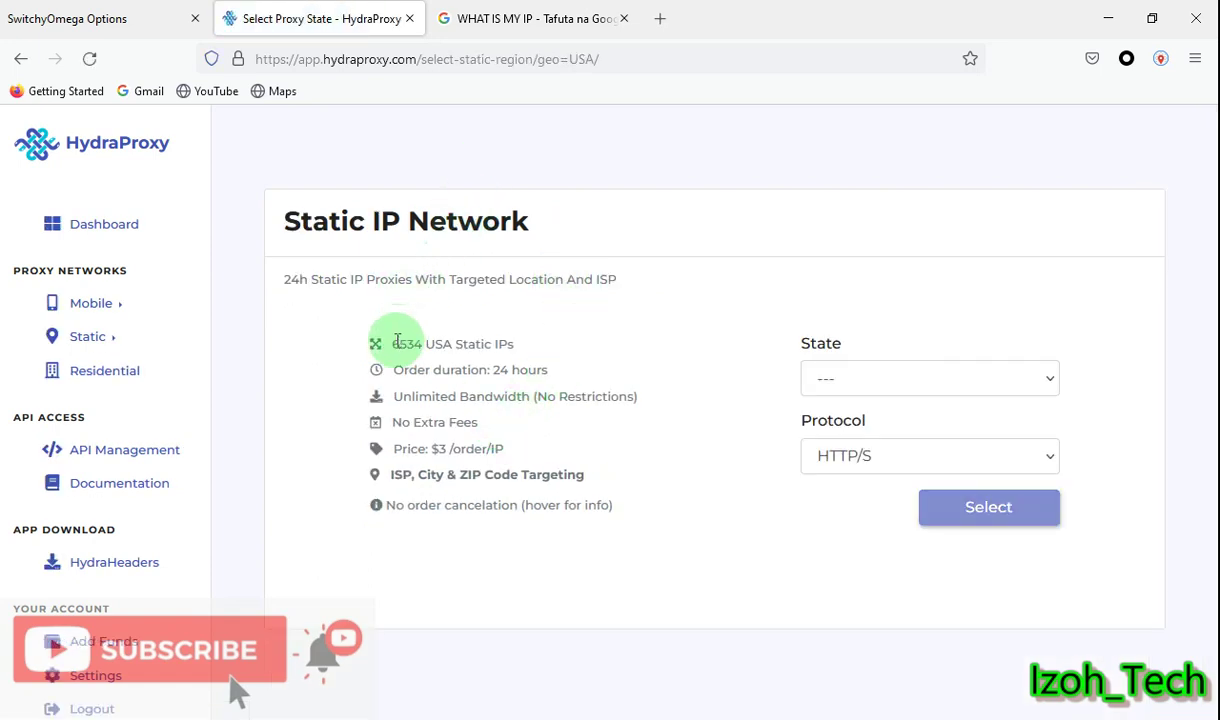
drag(394, 343, 515, 344)
drag(384, 370, 550, 372)
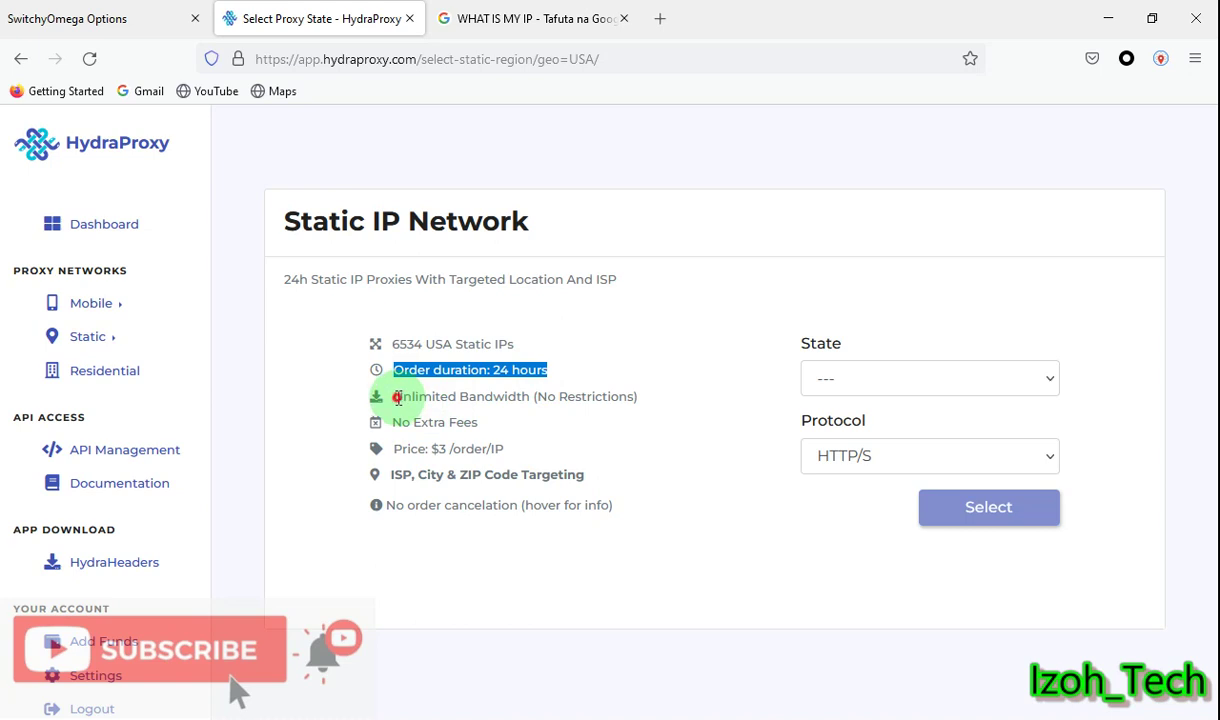
drag(397, 397, 536, 396)
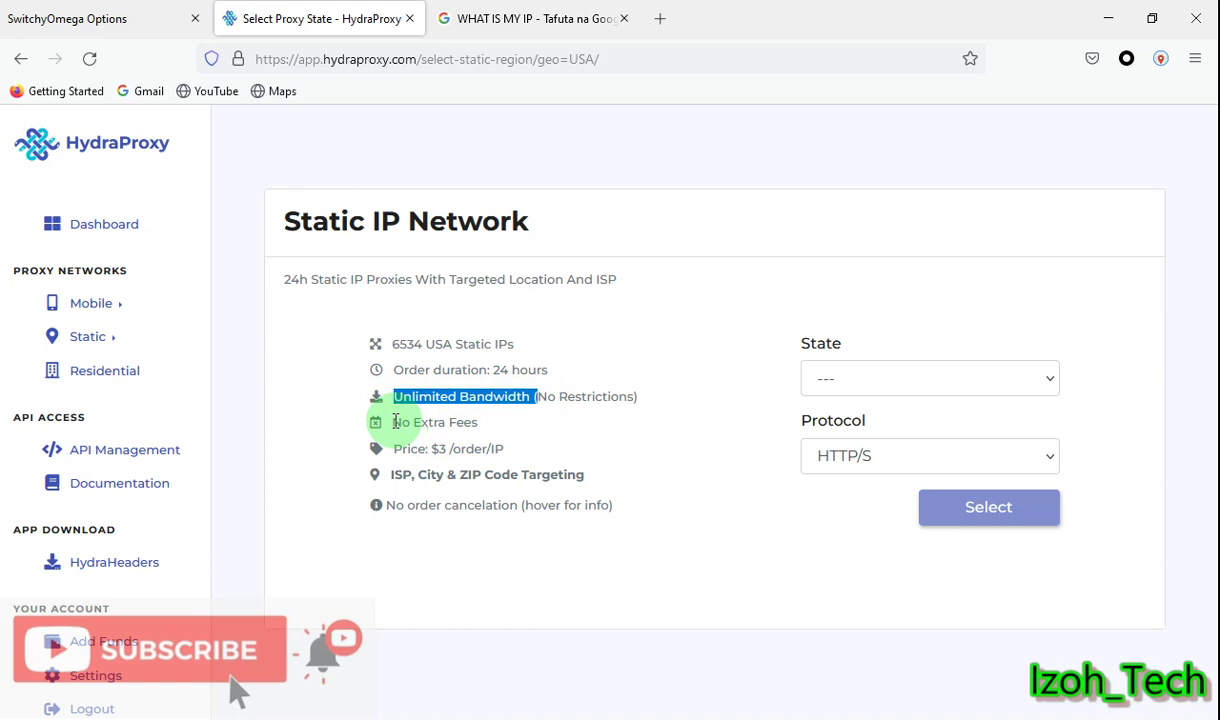
Step: Review the no-extra-fees line, $3 per IP price and City & ZIP code targeting
drag(493, 370, 520, 370)
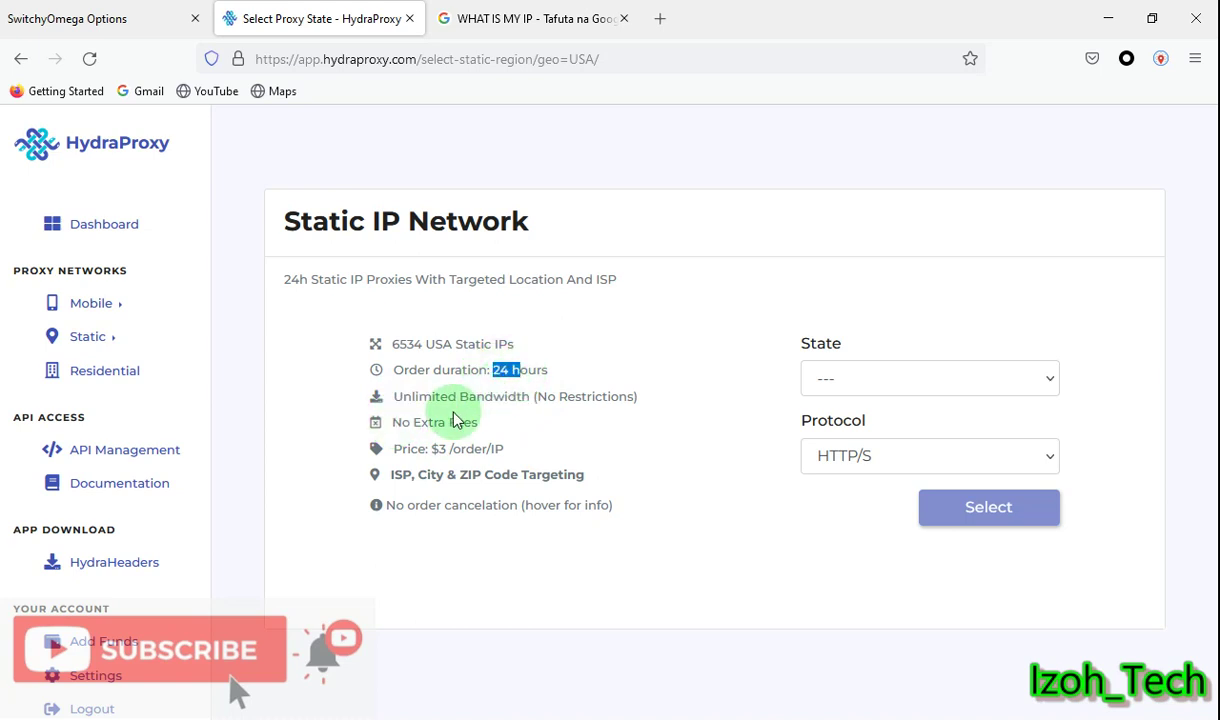
drag(401, 422, 446, 449)
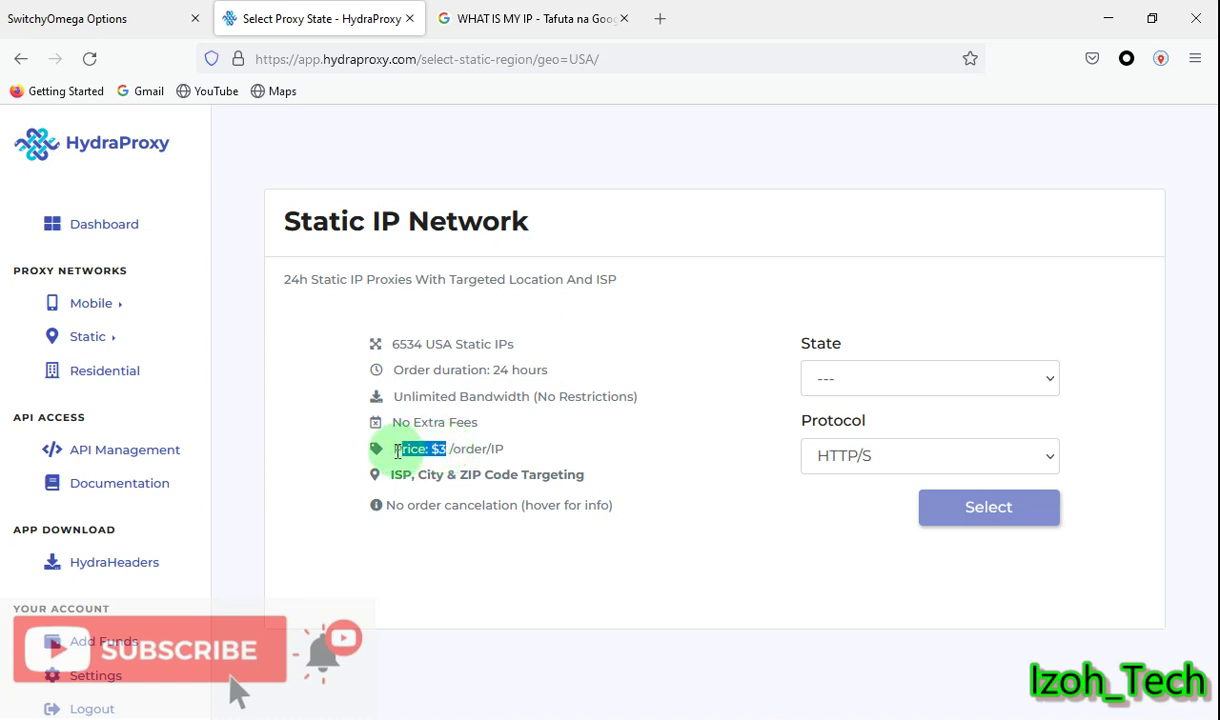
drag(395, 450, 571, 447)
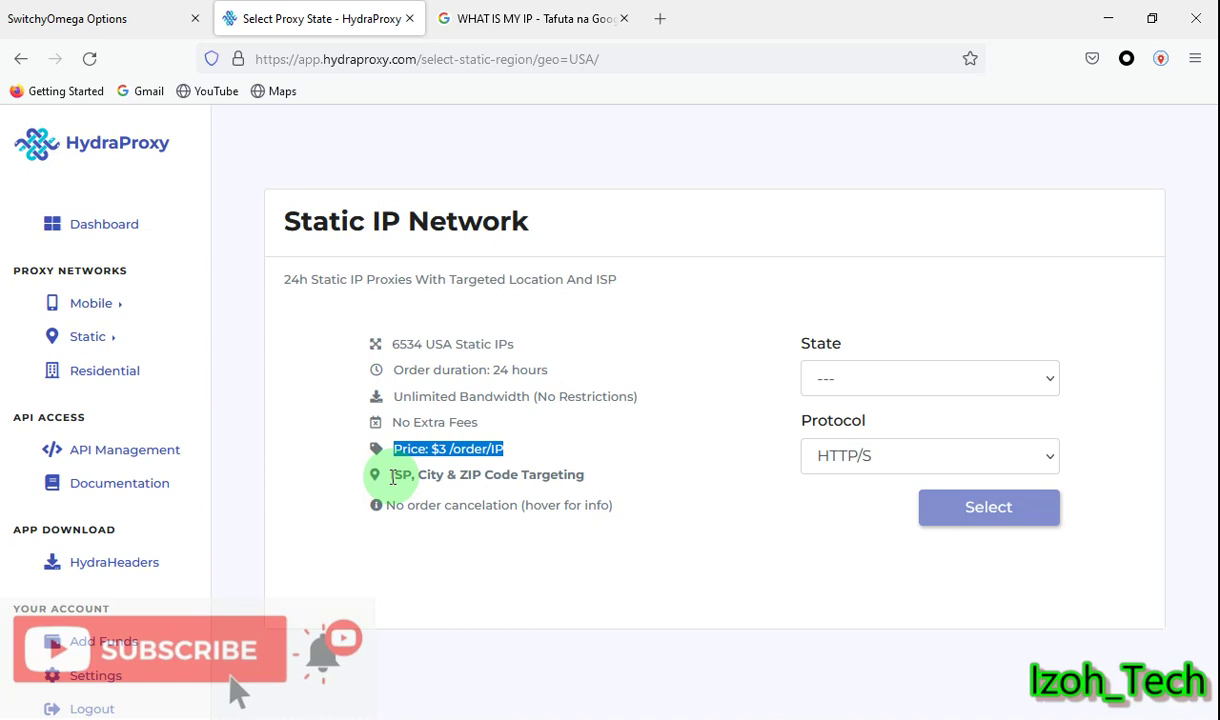
click(396, 475)
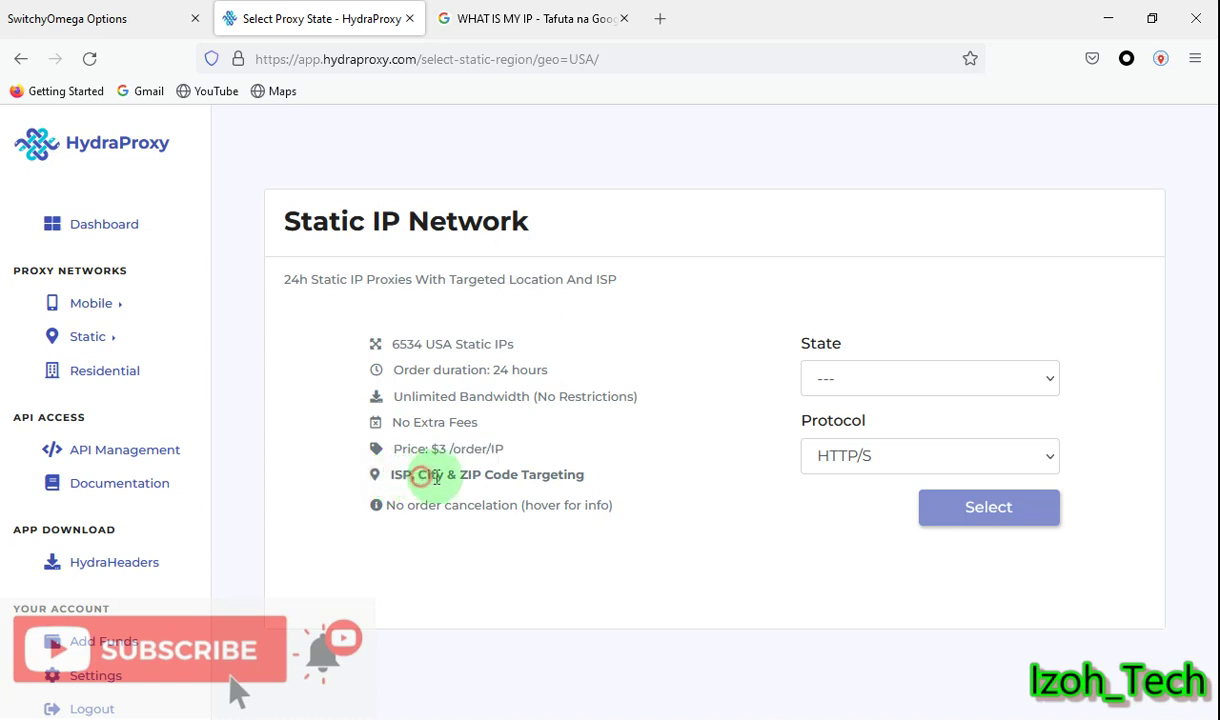
double_click(427, 474)
drag(467, 475, 585, 478)
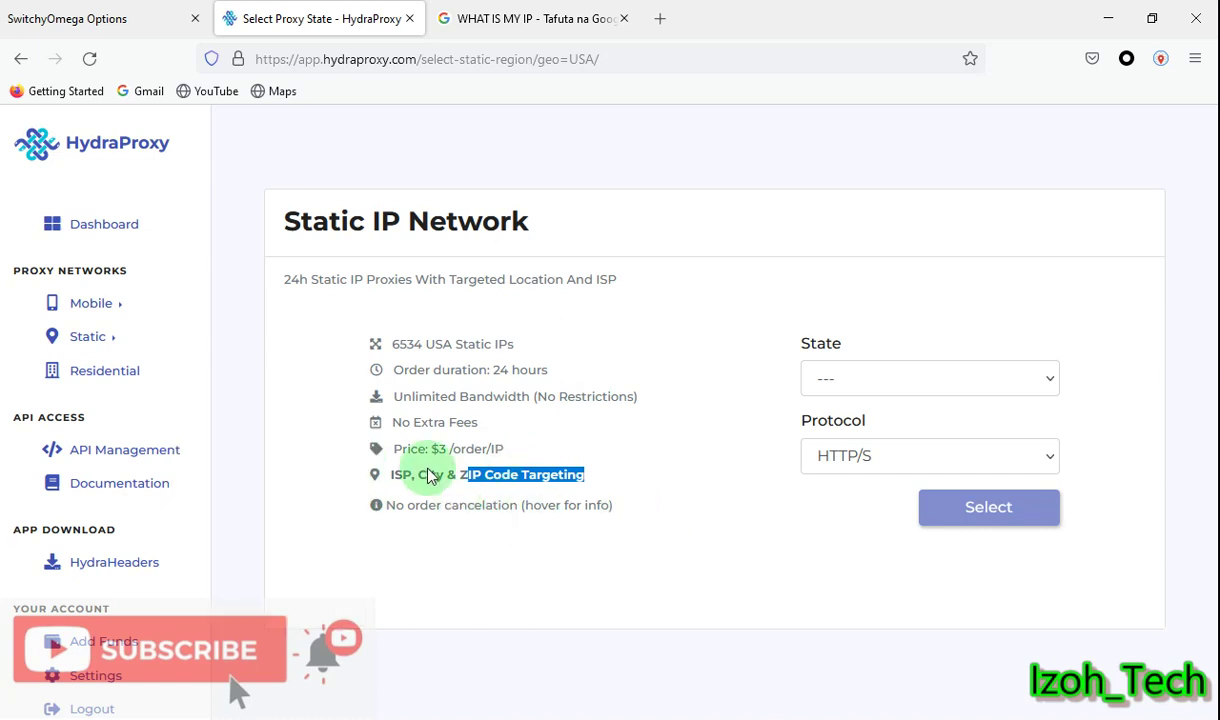
Step: Choose Georgia as the state and SOCKS5 as the protocol, then submit the selection
click(898, 378)
drag(1046, 436, 1058, 698)
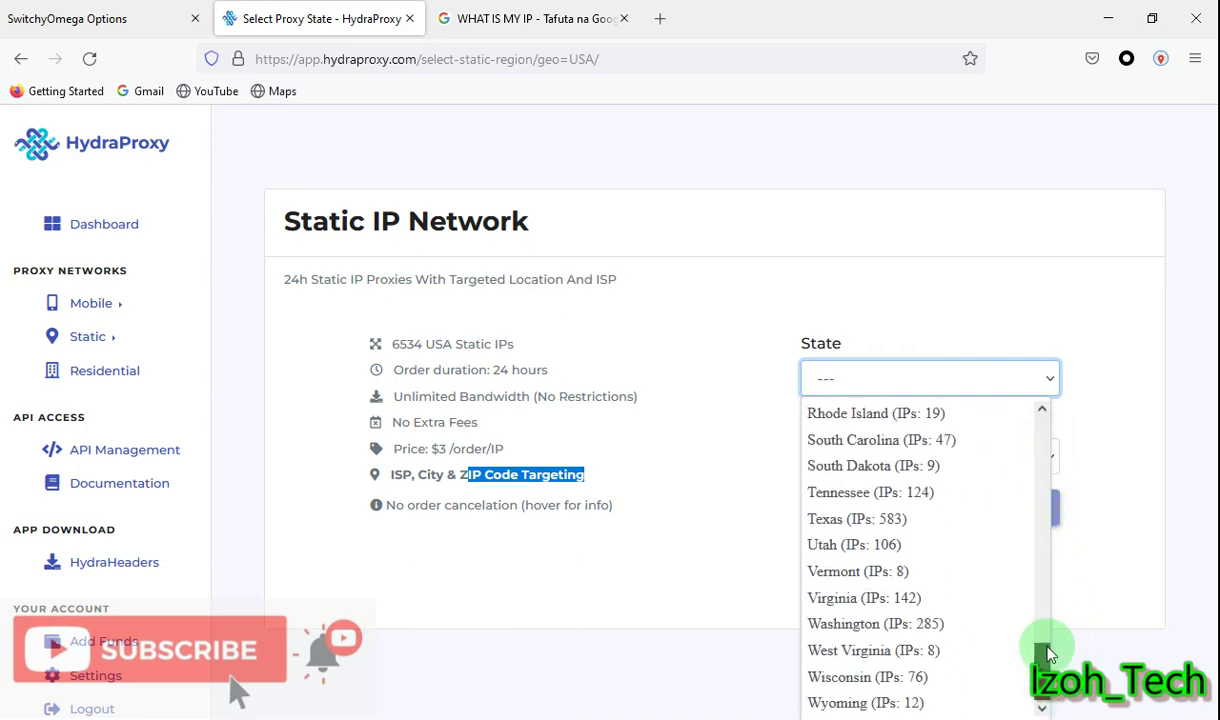
drag(1046, 640, 1046, 466)
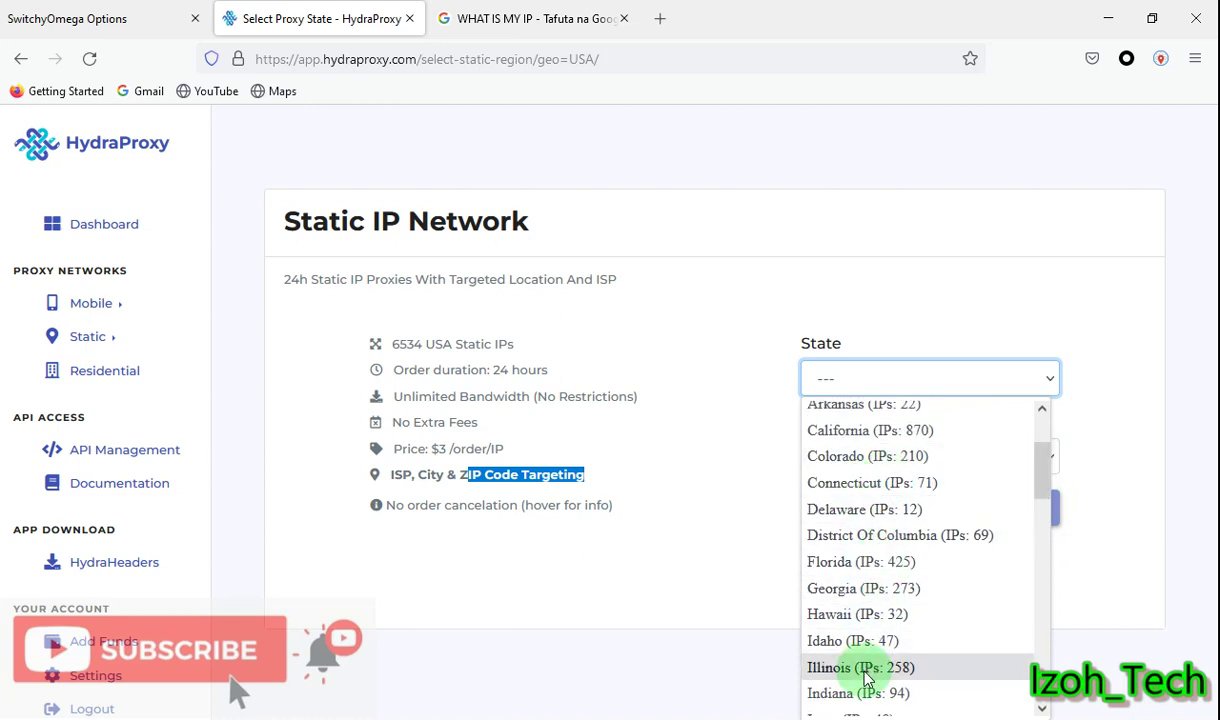
click(818, 587)
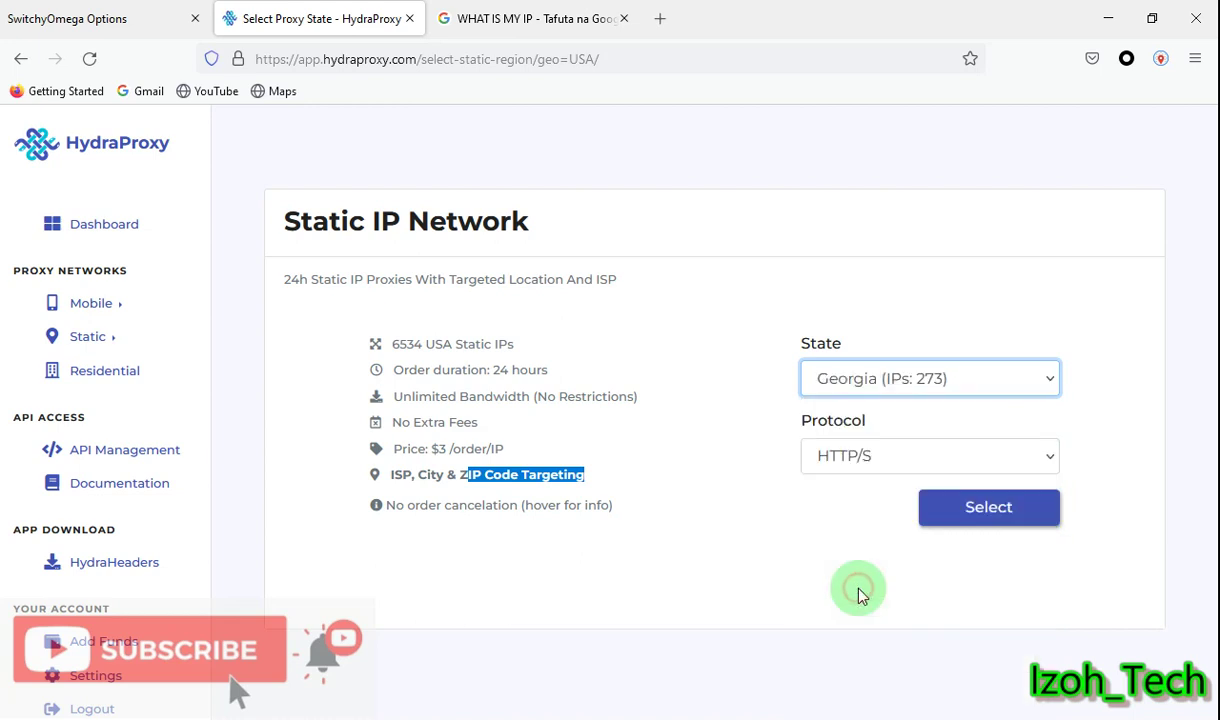
click(877, 469)
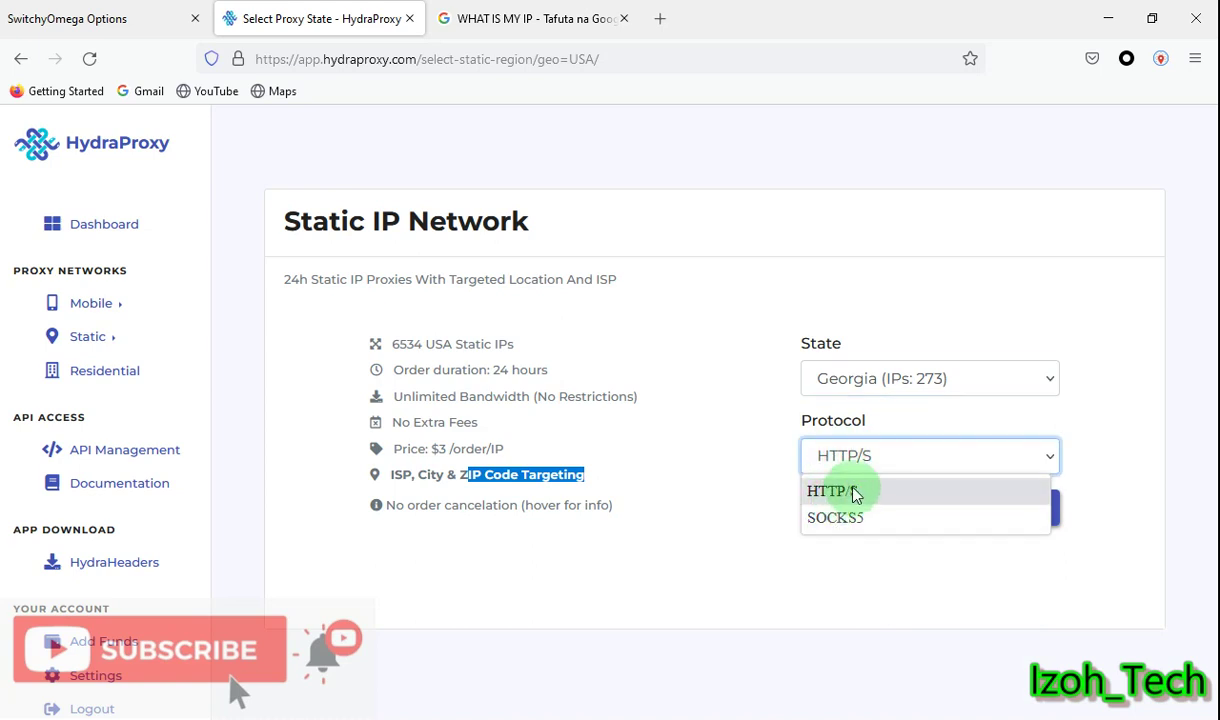
click(852, 520)
click(621, 442)
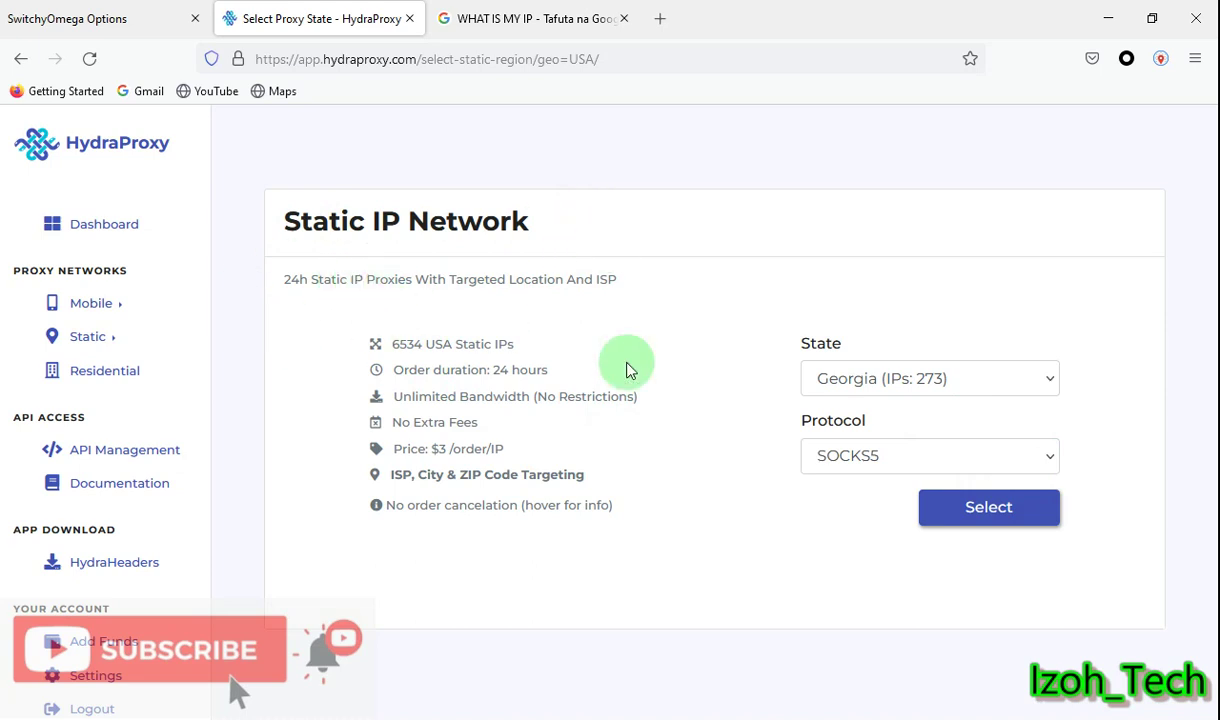
click(990, 512)
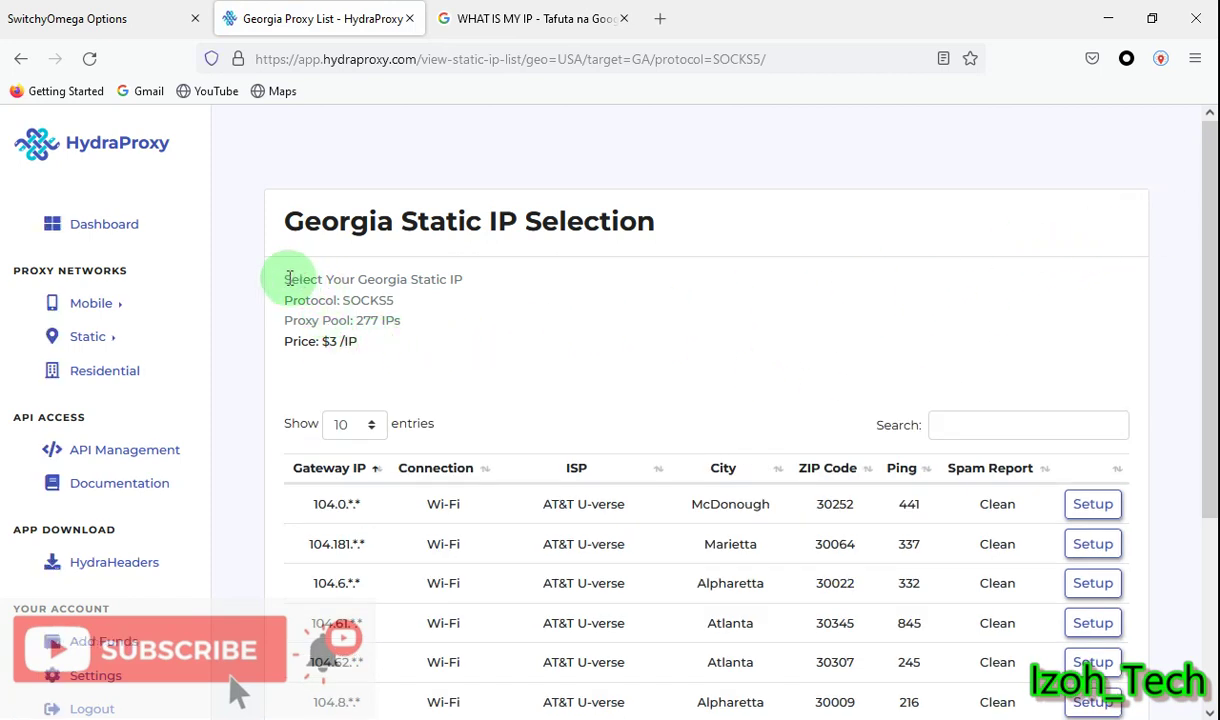
Step: Try searching the Georgia IP list for '107' and 'wif', then clear the search
drag(288, 279, 460, 279)
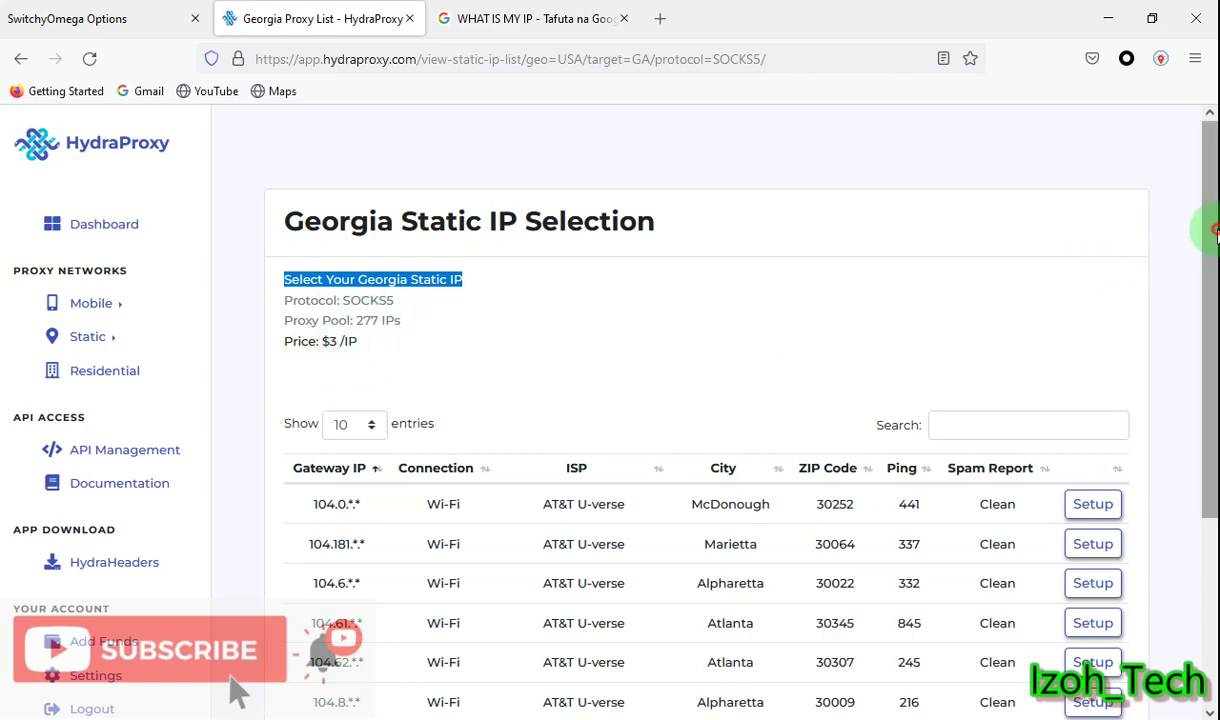
scroll(1199, 245, down, 2)
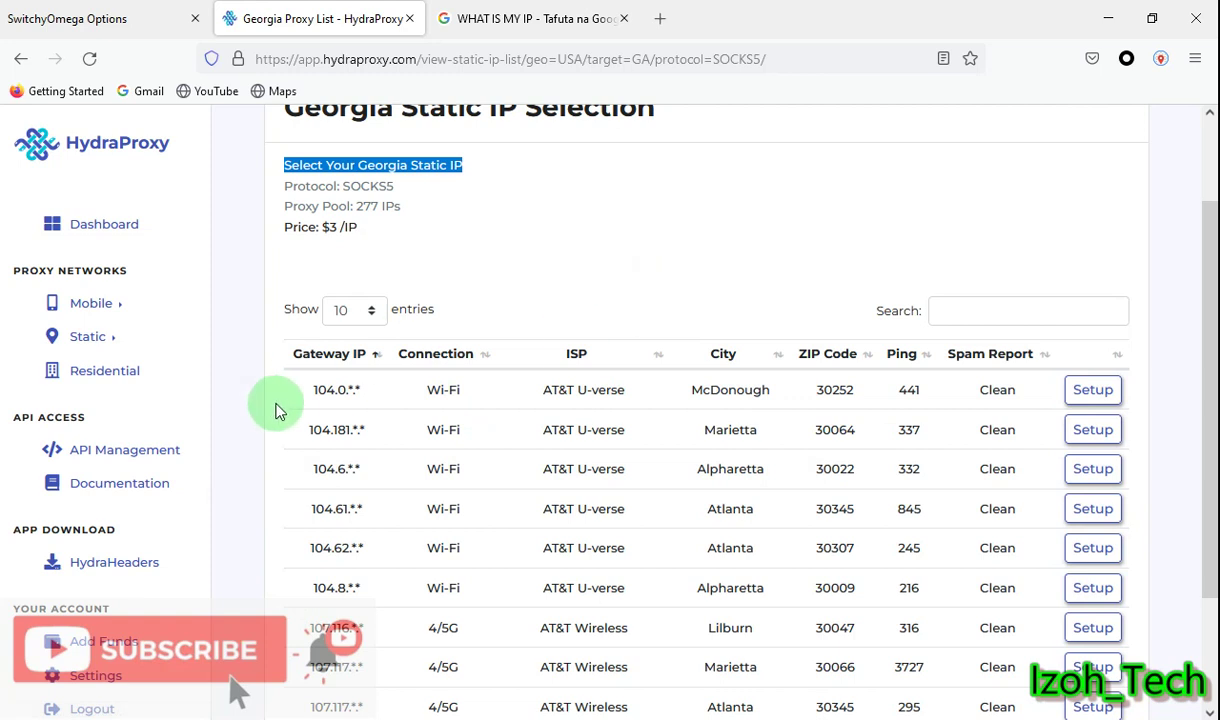
double_click(314, 395)
click(956, 312)
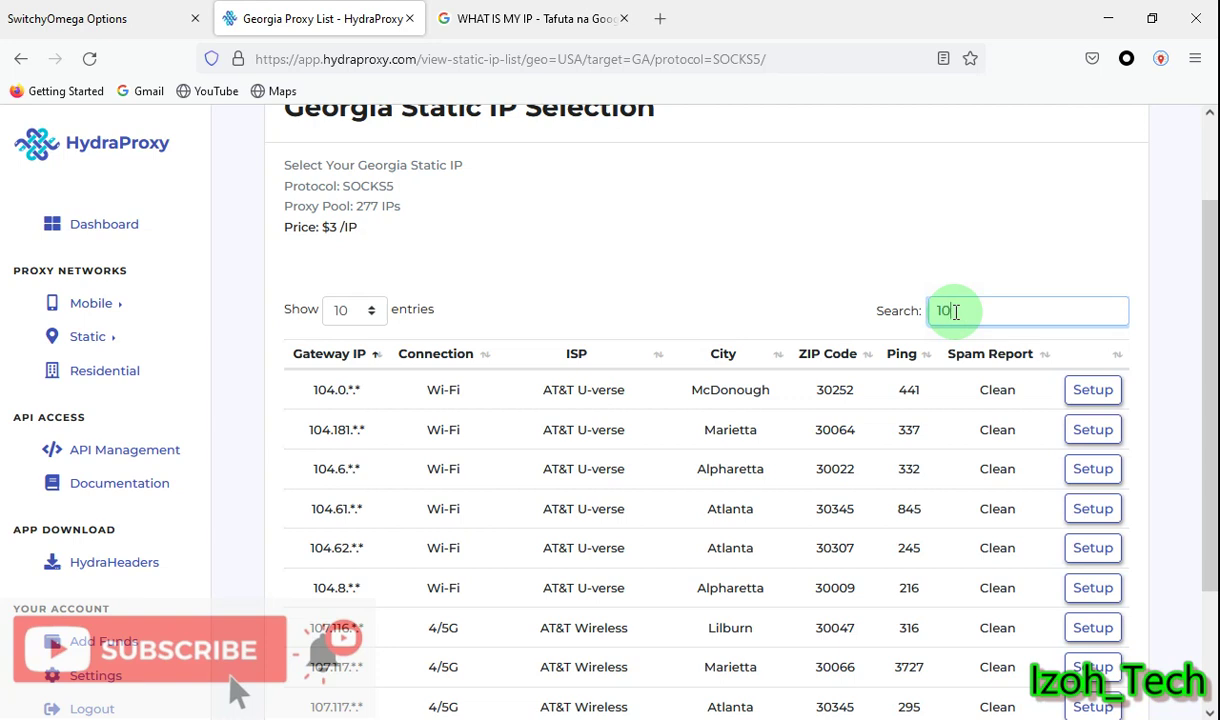
text(107)
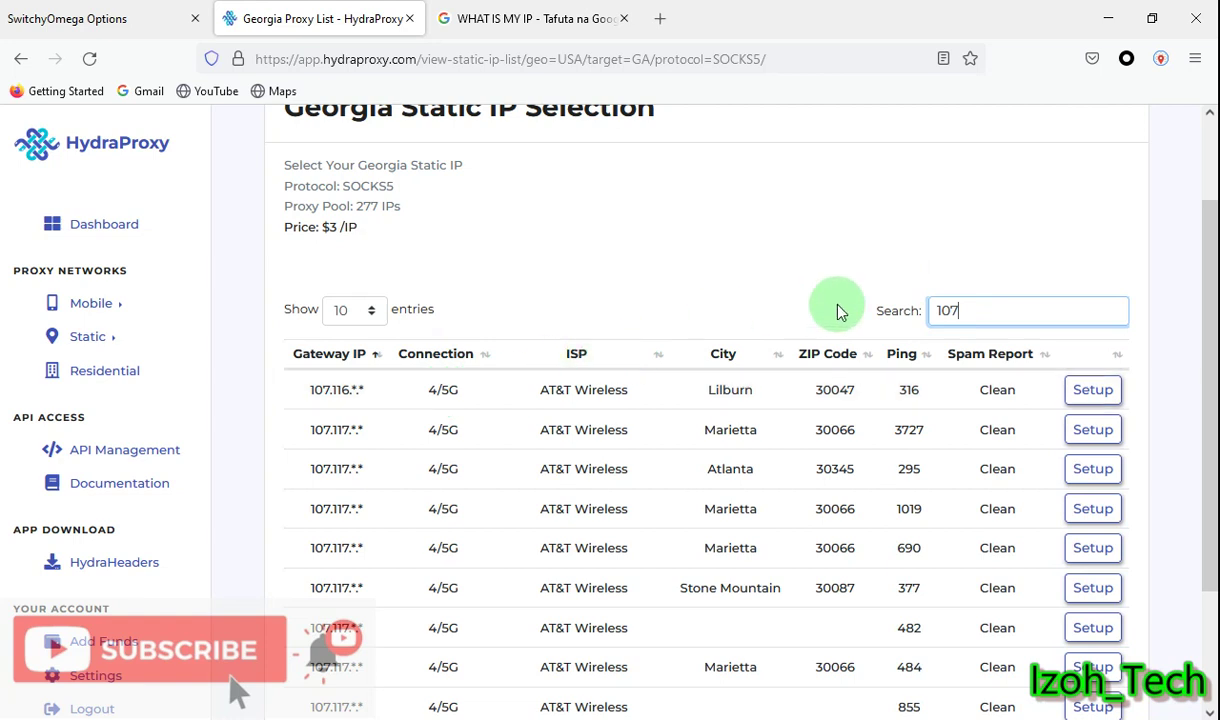
drag(958, 311, 910, 320)
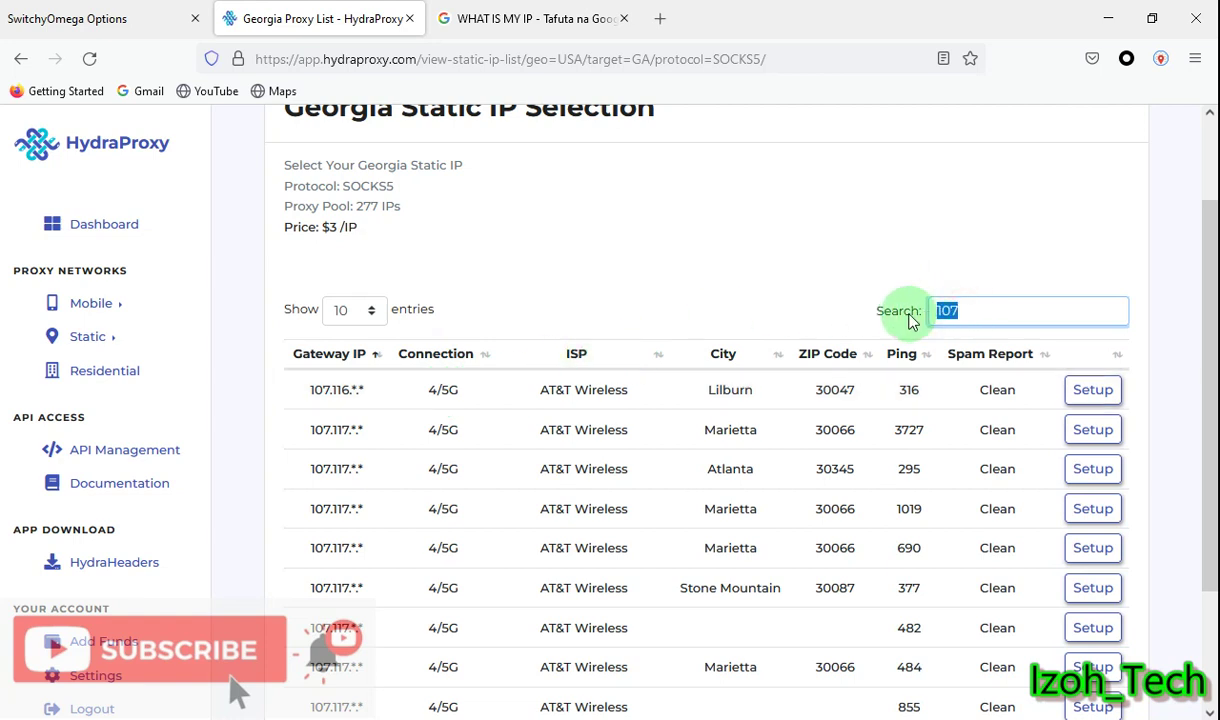
text(wifi)
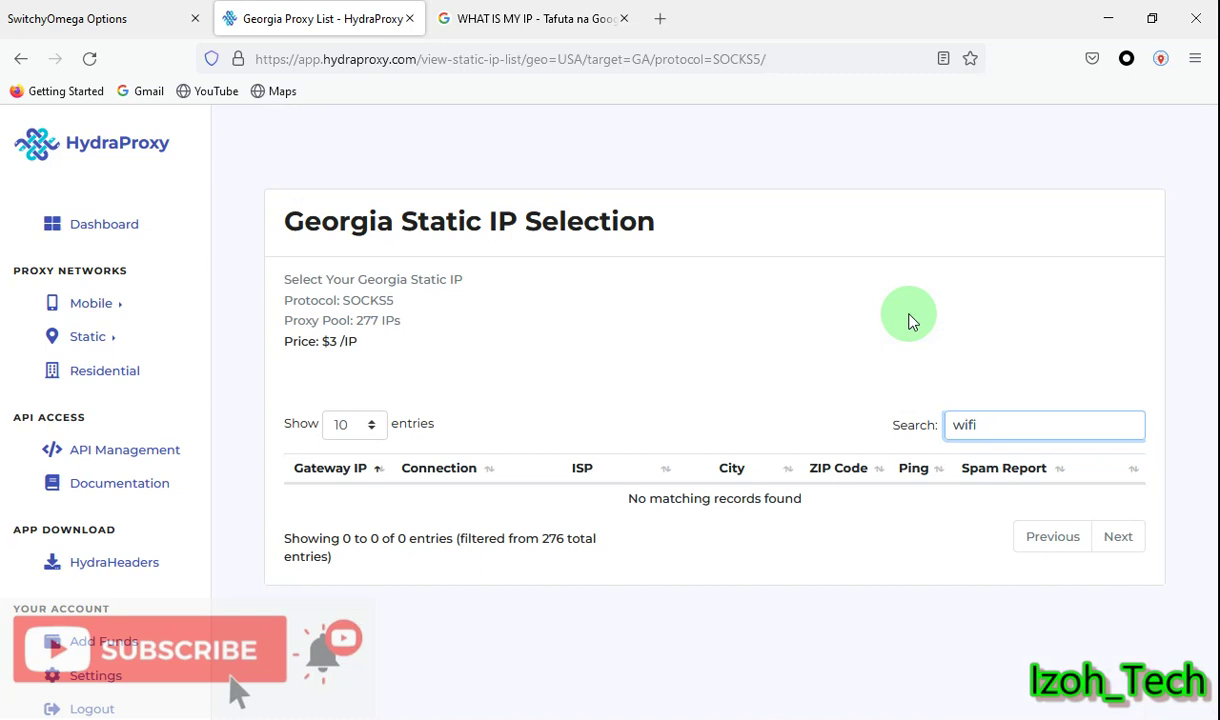
key(BackSpace)
key(BackSpace)
key(BackSpace)
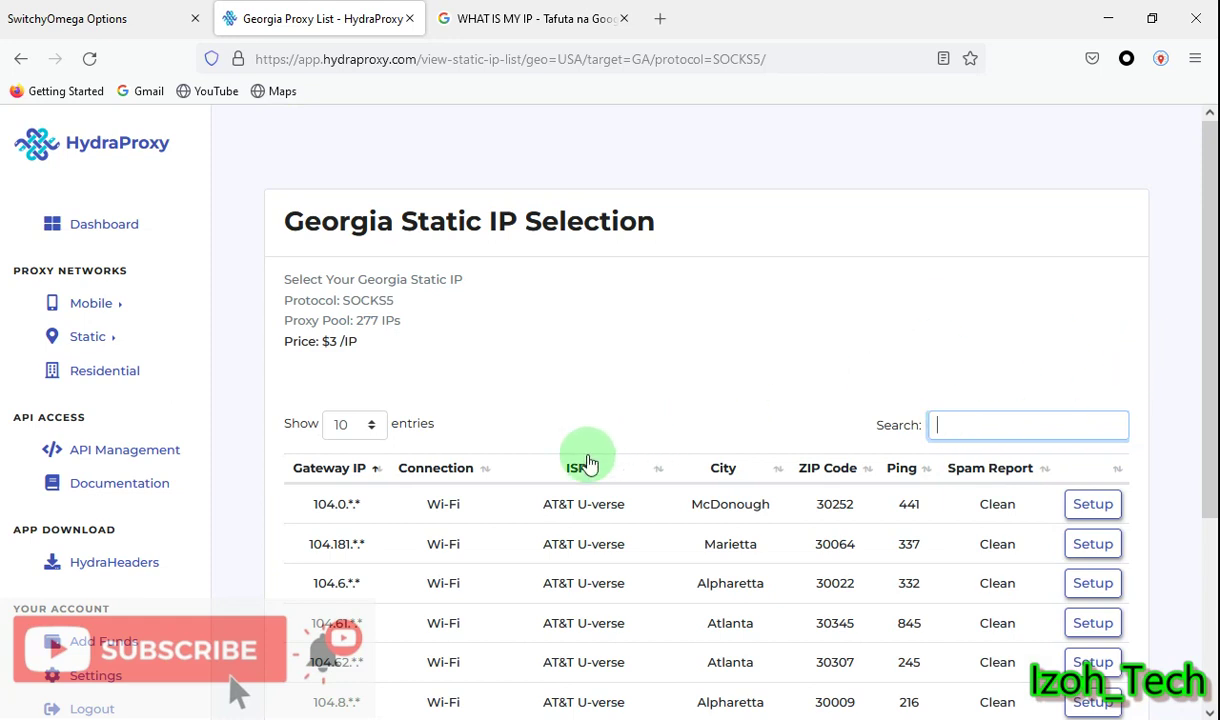
Step: Sort the list by Connection, bringing 4/5G AT&T Wireless IPs to the top
click(474, 468)
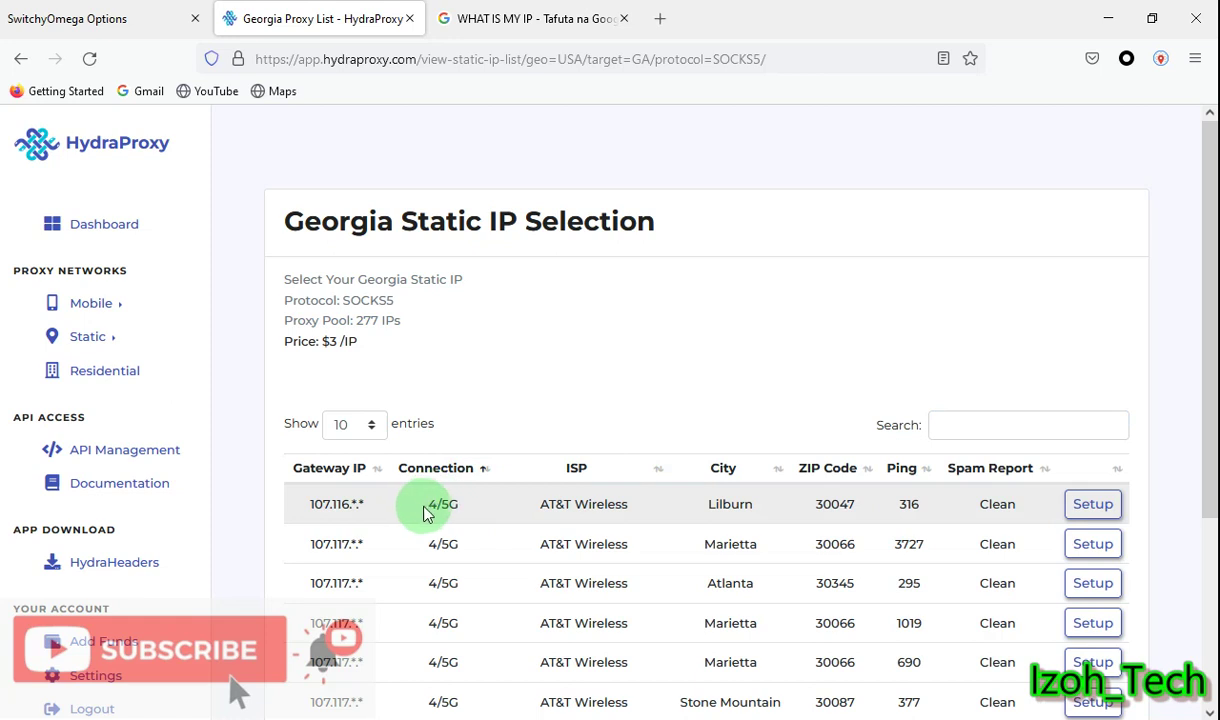
mouse_move(427, 512)
mouse_down()
mouse_move(461, 511)
mouse_move(437, 502)
mouse_up()
click(437, 508)
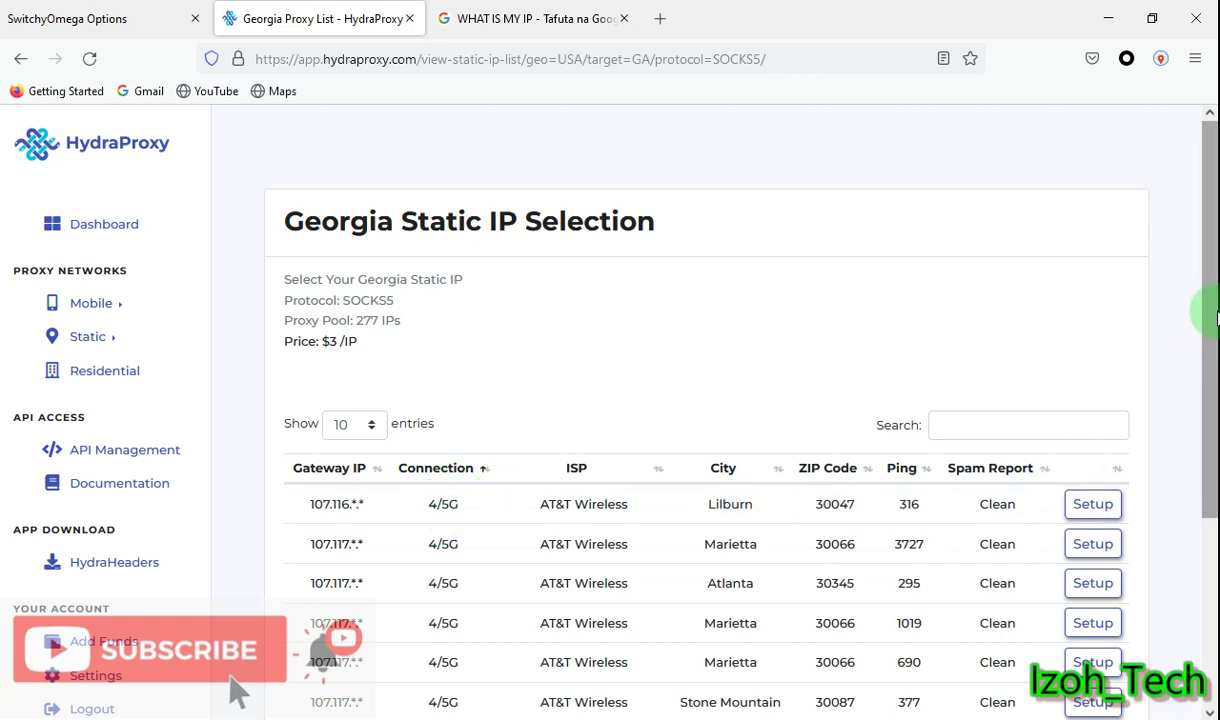
Step: Sort by ISP and paste the copied 'AT&T U-verse' into the search box
drag(1213, 318, 1215, 486)
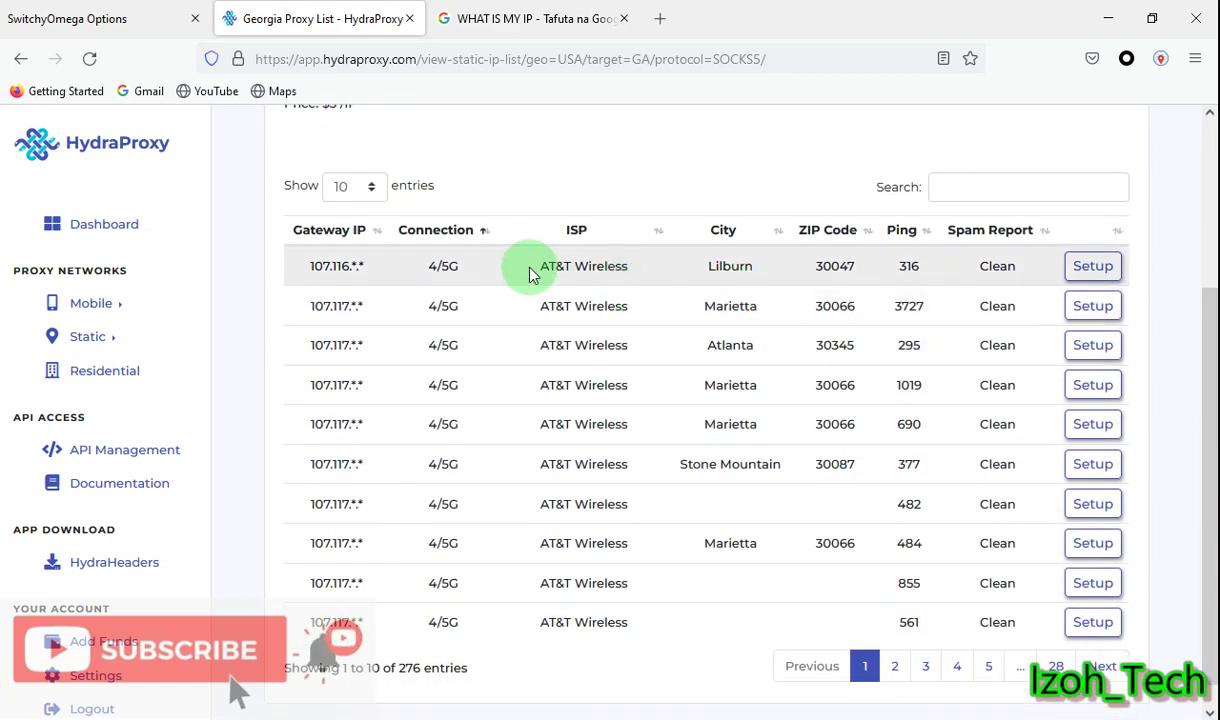
click(659, 233)
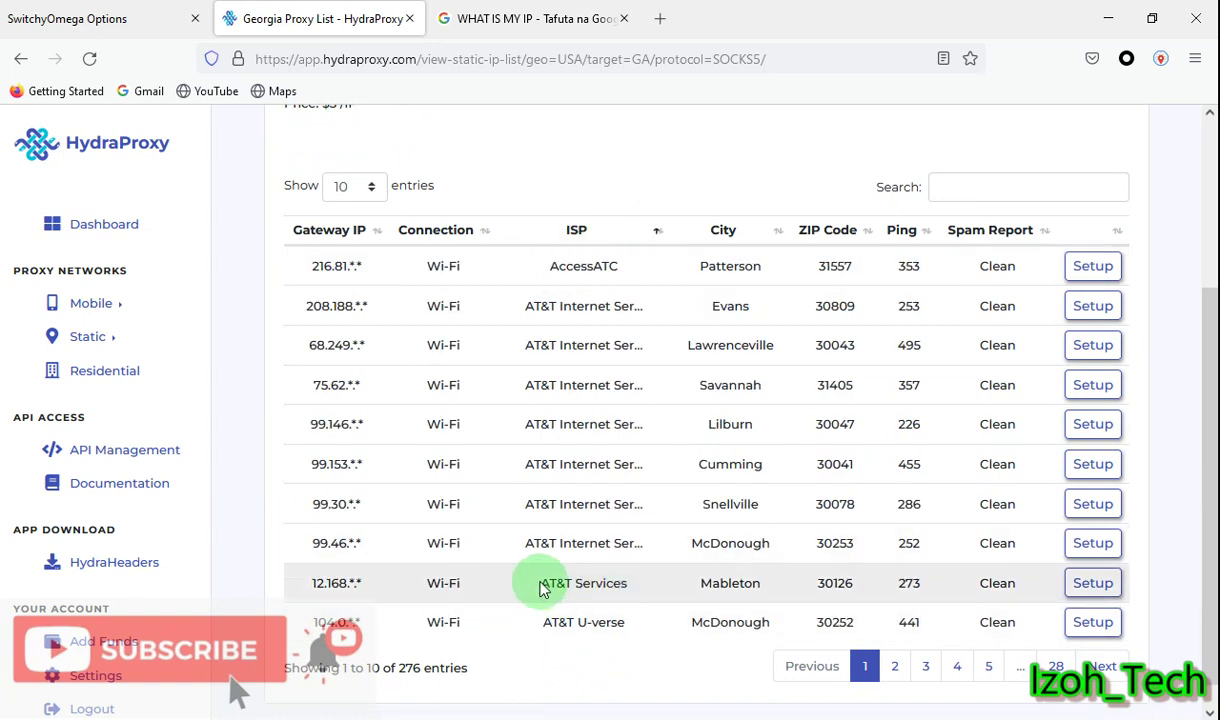
drag(542, 623, 619, 623)
right_click(596, 618)
click(640, 420)
right_click(968, 190)
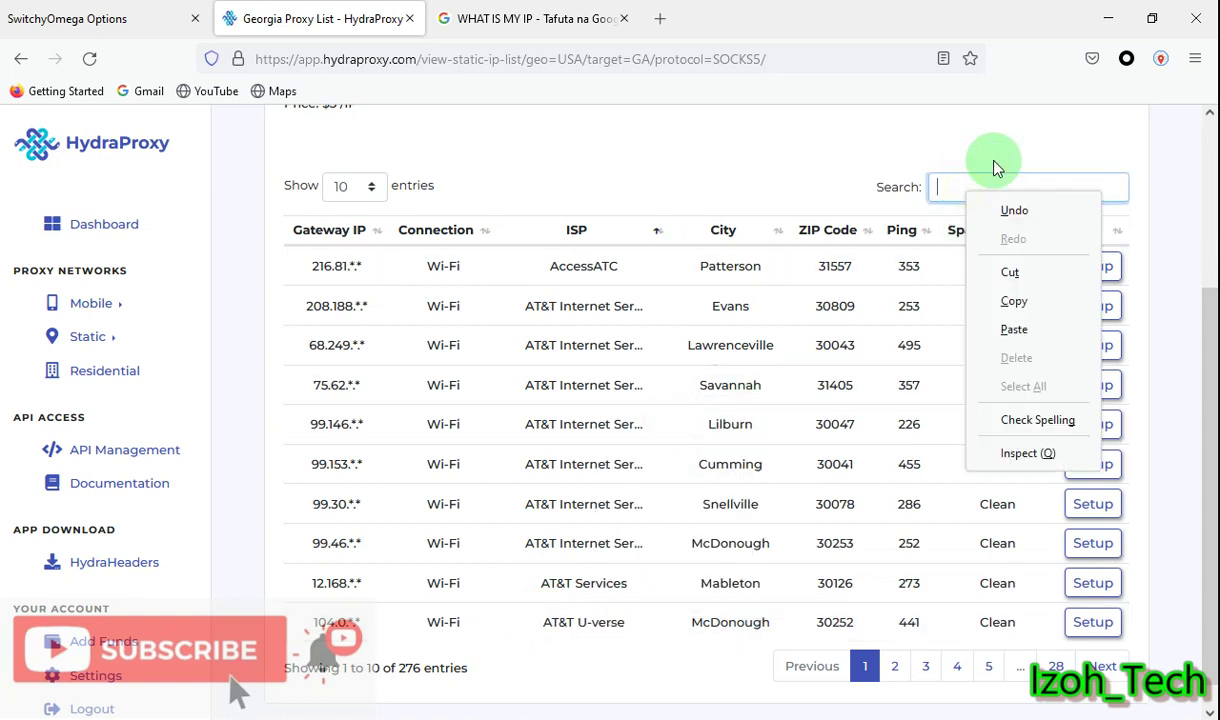
click(1030, 329)
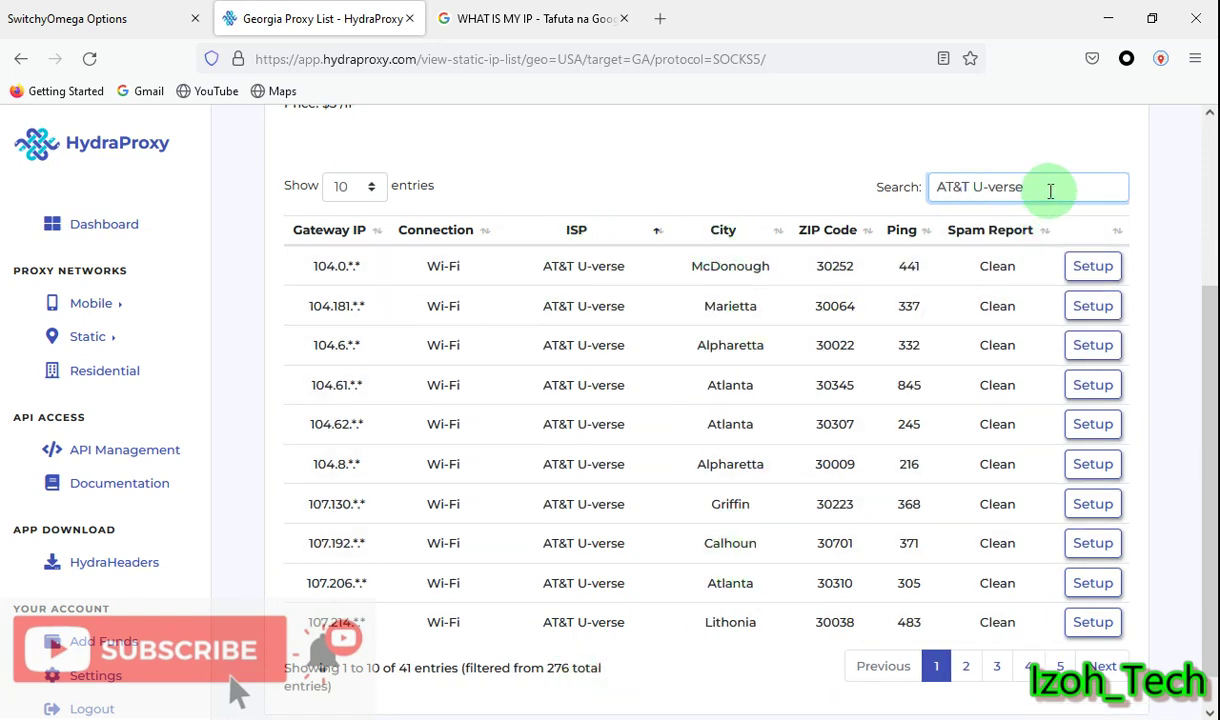
Step: Filter the list by searching 'atla' and sort the Atlanta proxies by ping, lowest 245 first
drag(1025, 188, 929, 192)
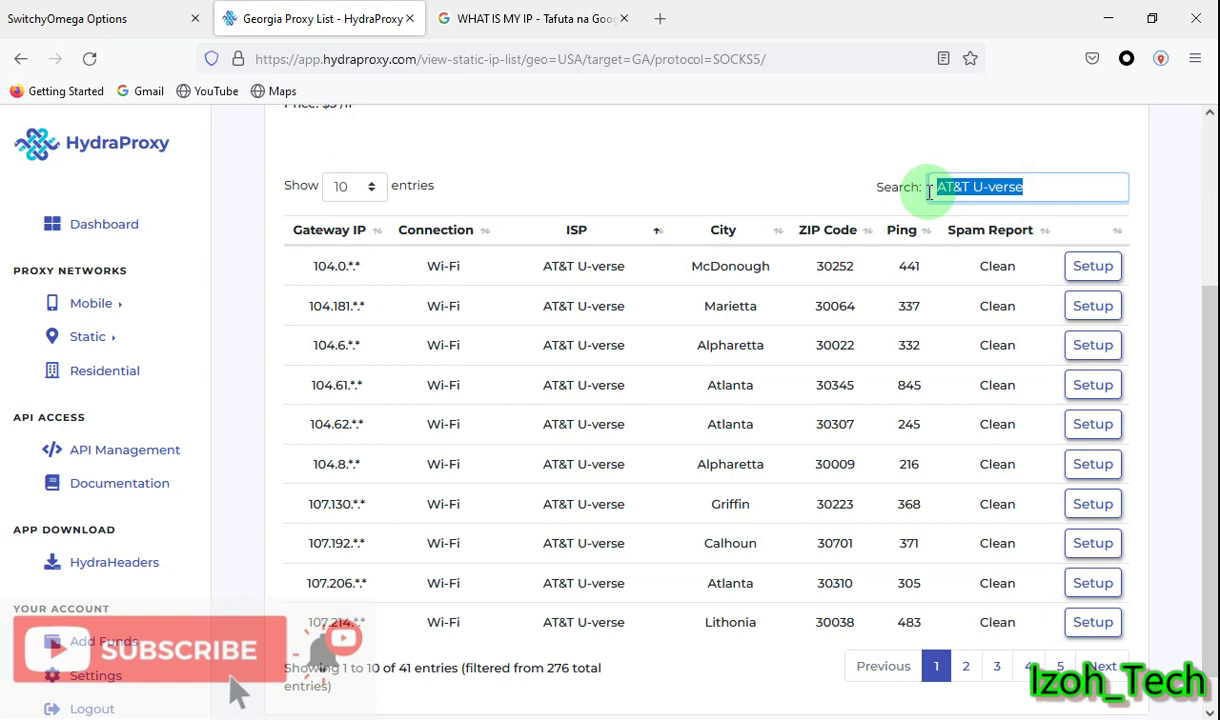
text(lincol)
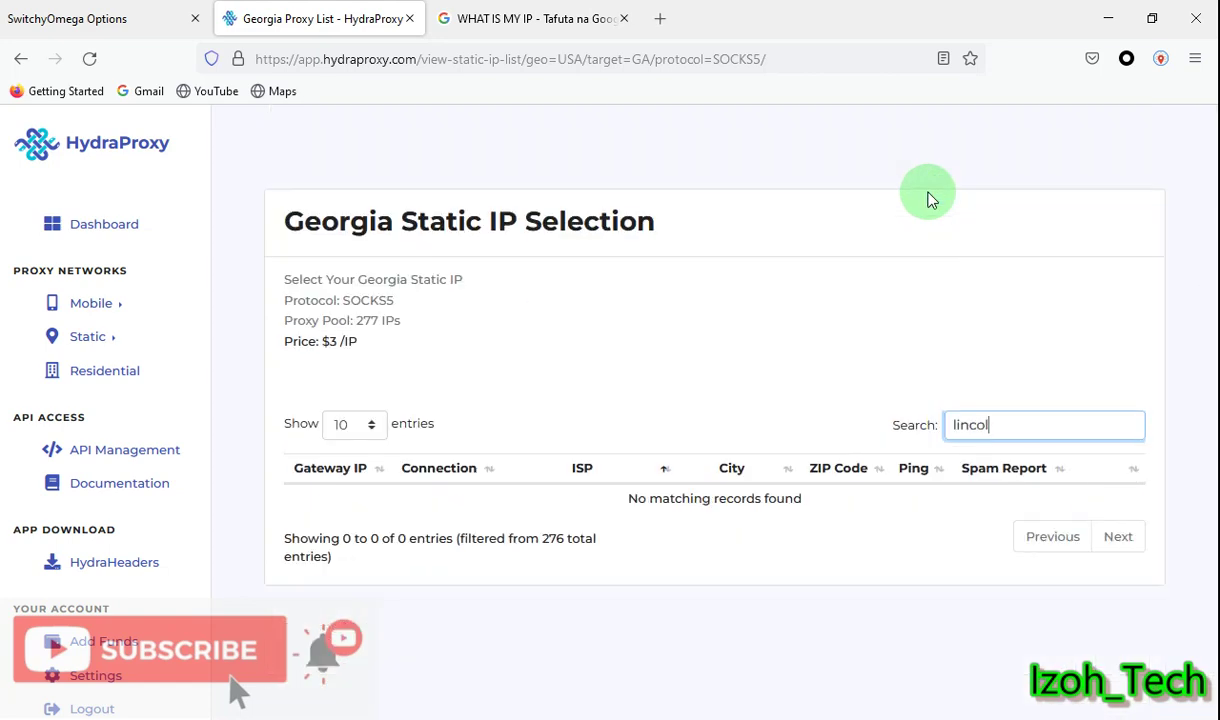
key(BackSpace)
key(BackSpace)
key(BackSpace)
key(BackSpace)
key(BackSpace)
key(BackSpace)
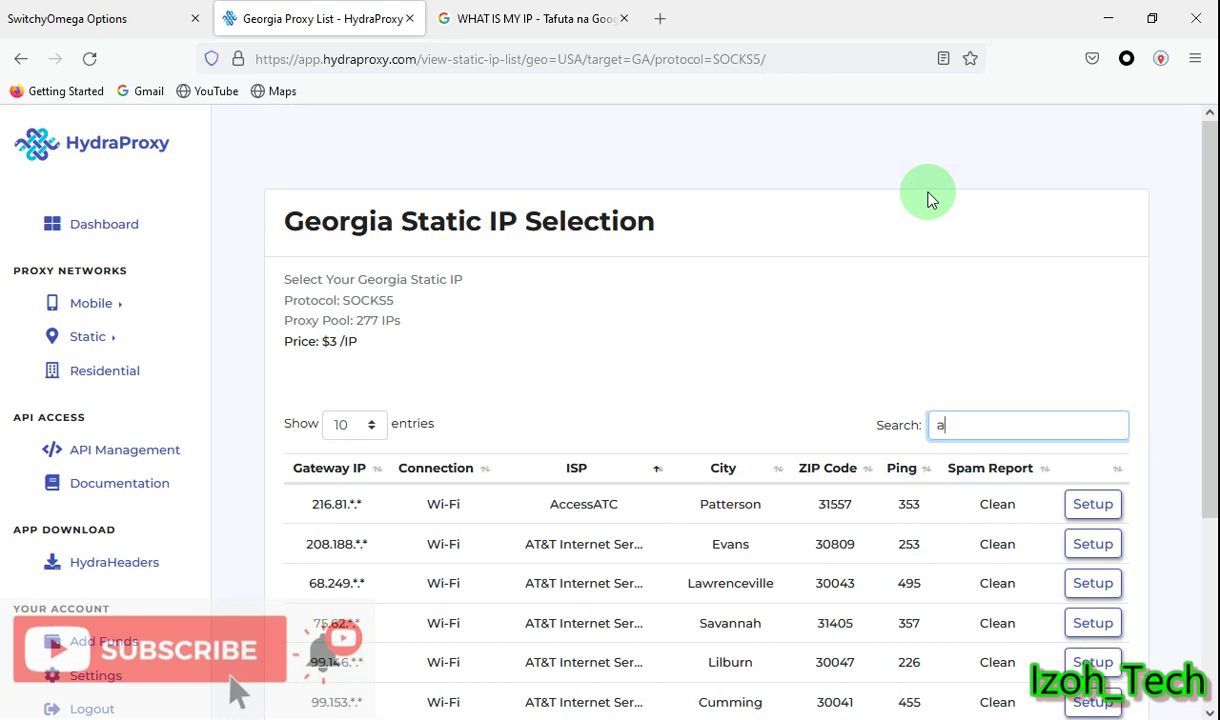
text(atlanta)
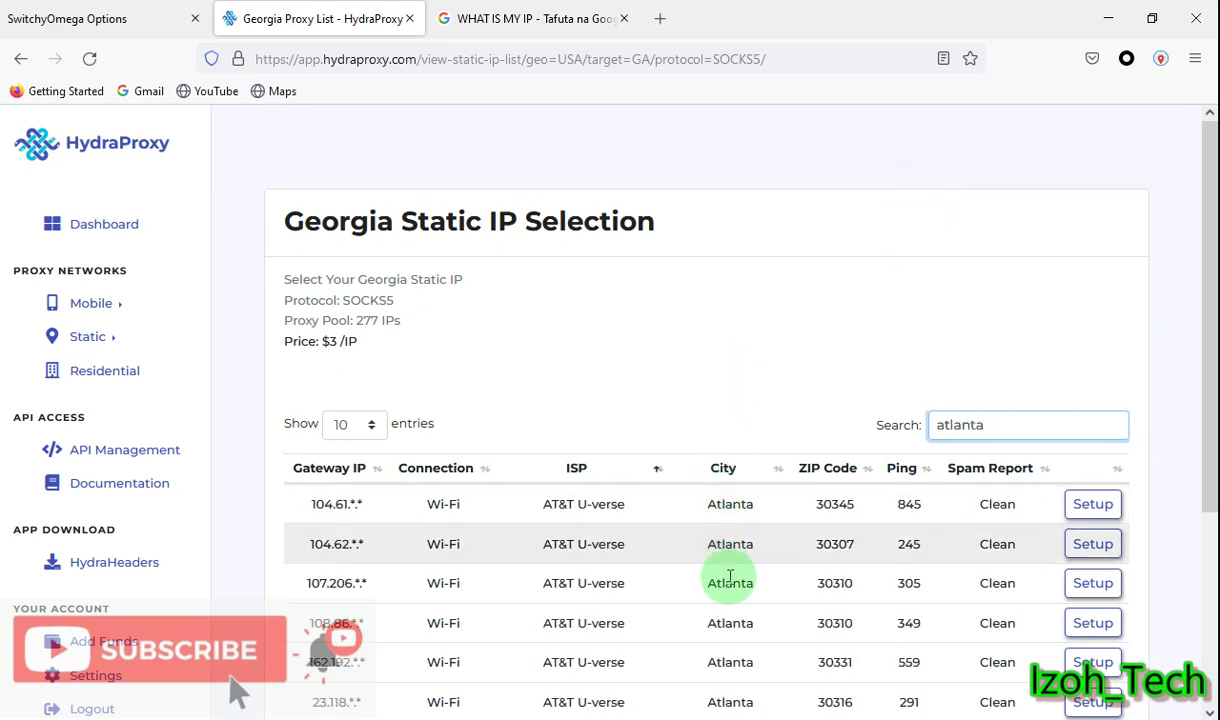
drag(1212, 190, 1206, 294)
scroll(857, 251, down, 1)
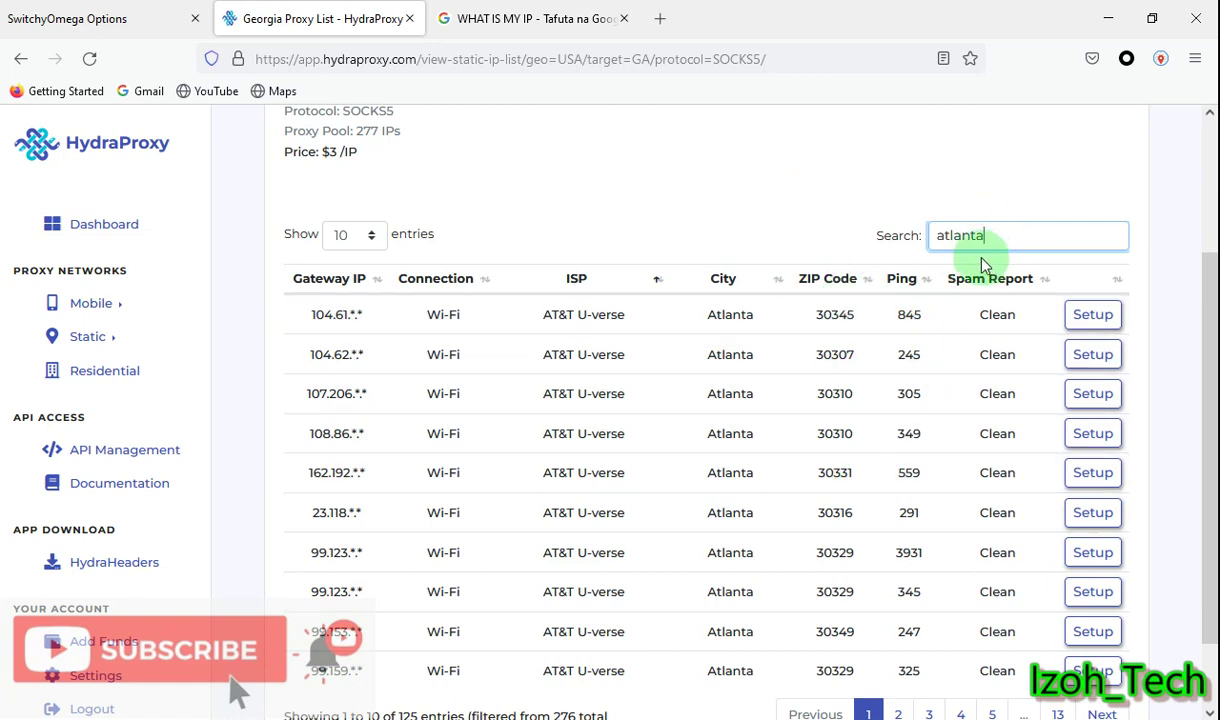
click(922, 283)
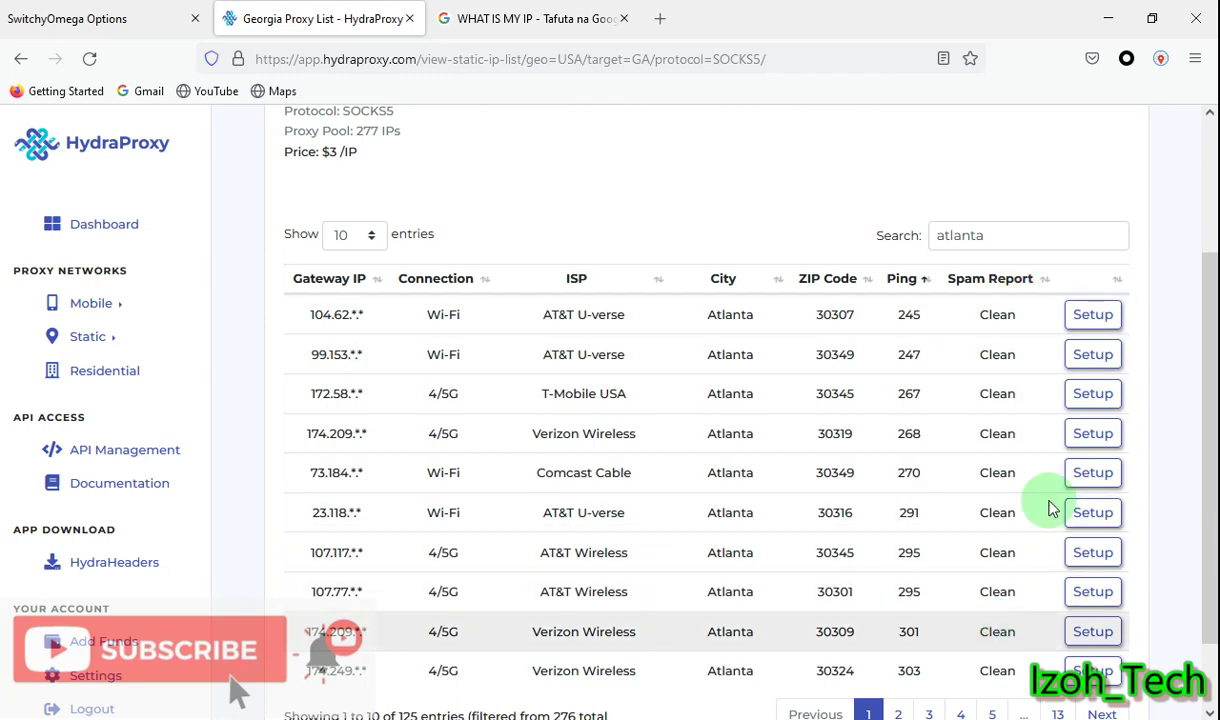
Step: Open the setup form for the lowest-ping Atlanta AT&T U-verse proxy
click(1095, 316)
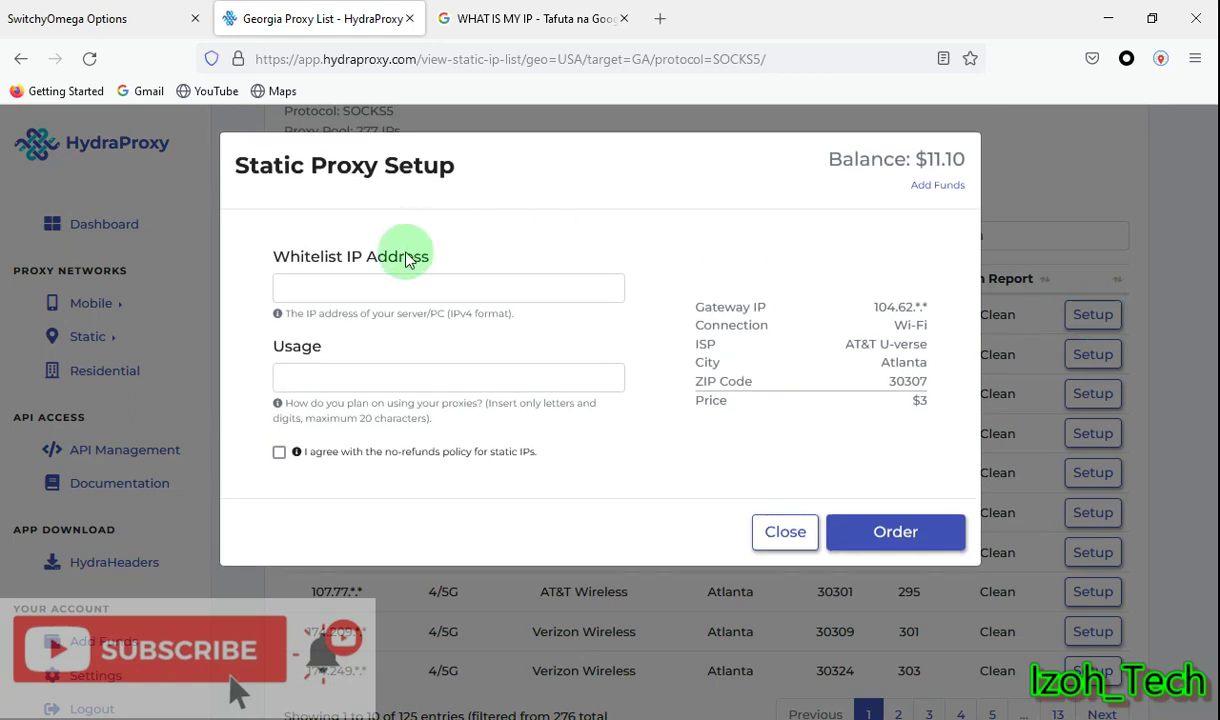
click(383, 285)
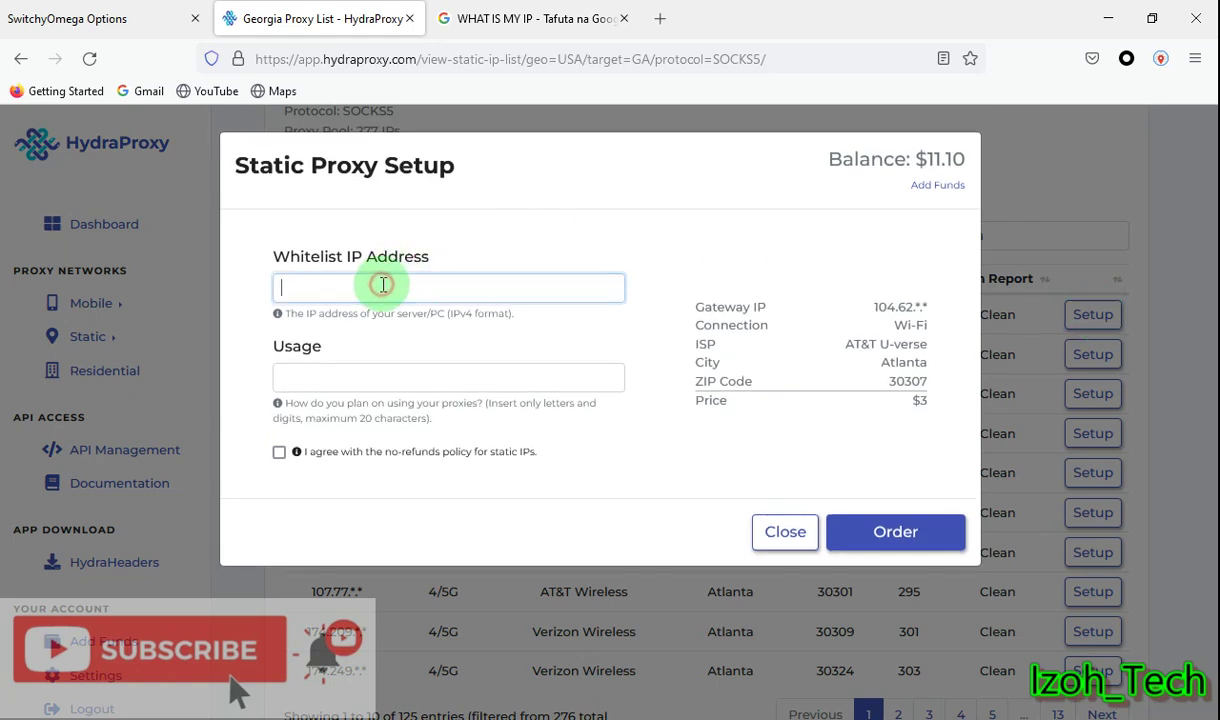
click(400, 377)
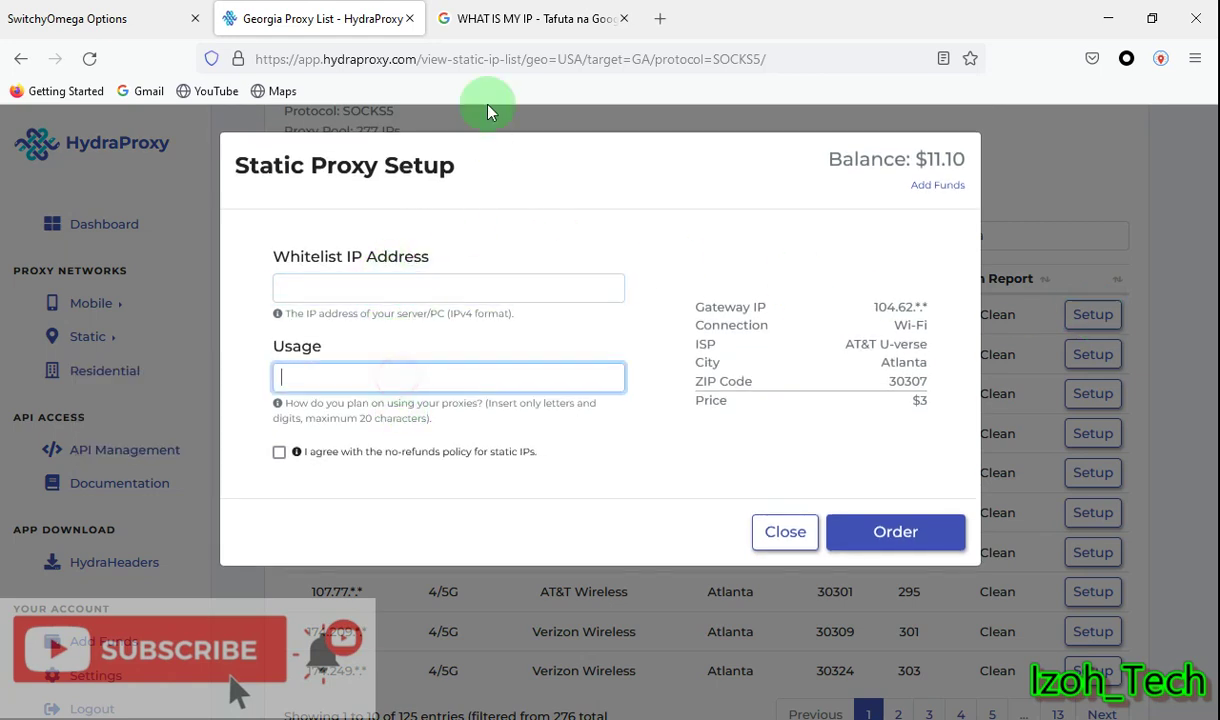
Step: Copy your public IP from the WHAT IS MY IP search and paste it into Whitelist IP
click(506, 19)
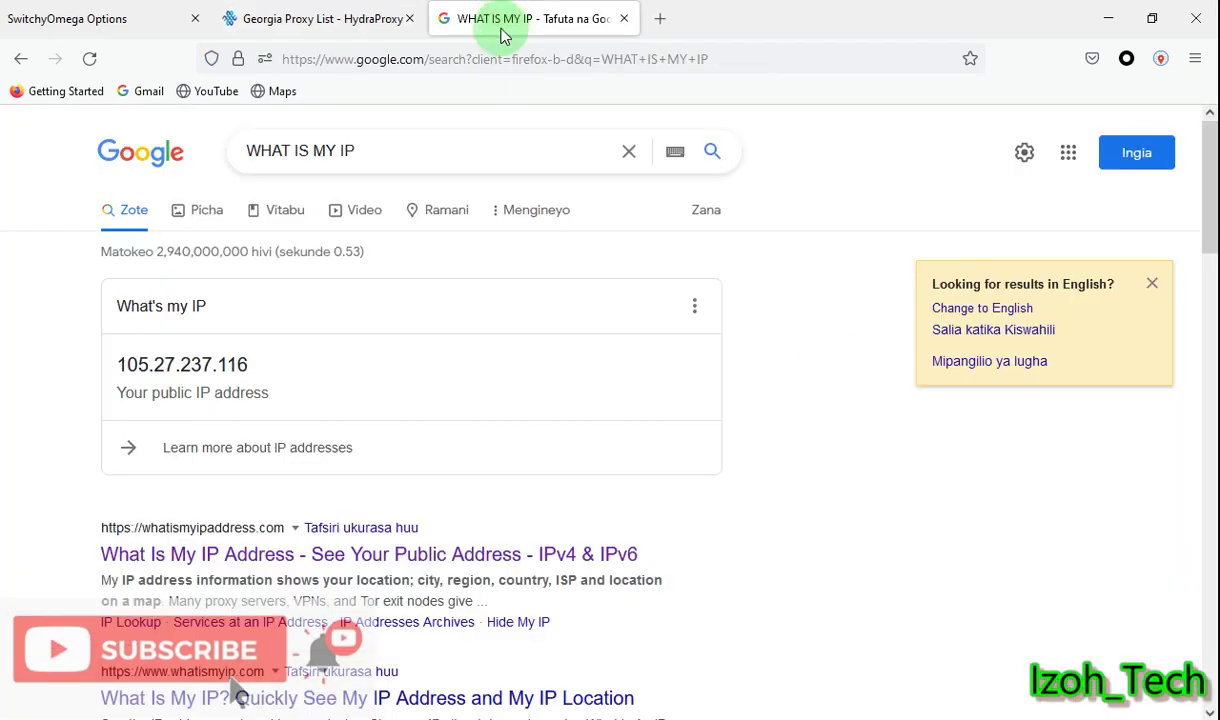
click(711, 152)
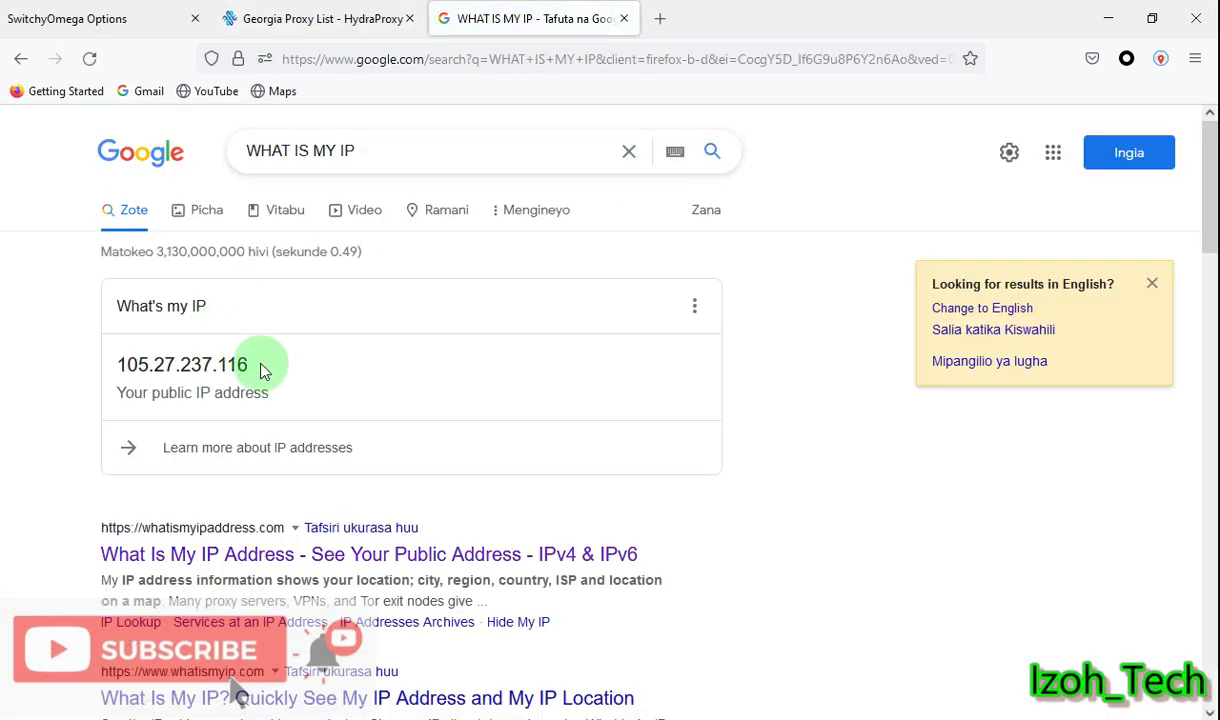
drag(250, 364, 110, 363)
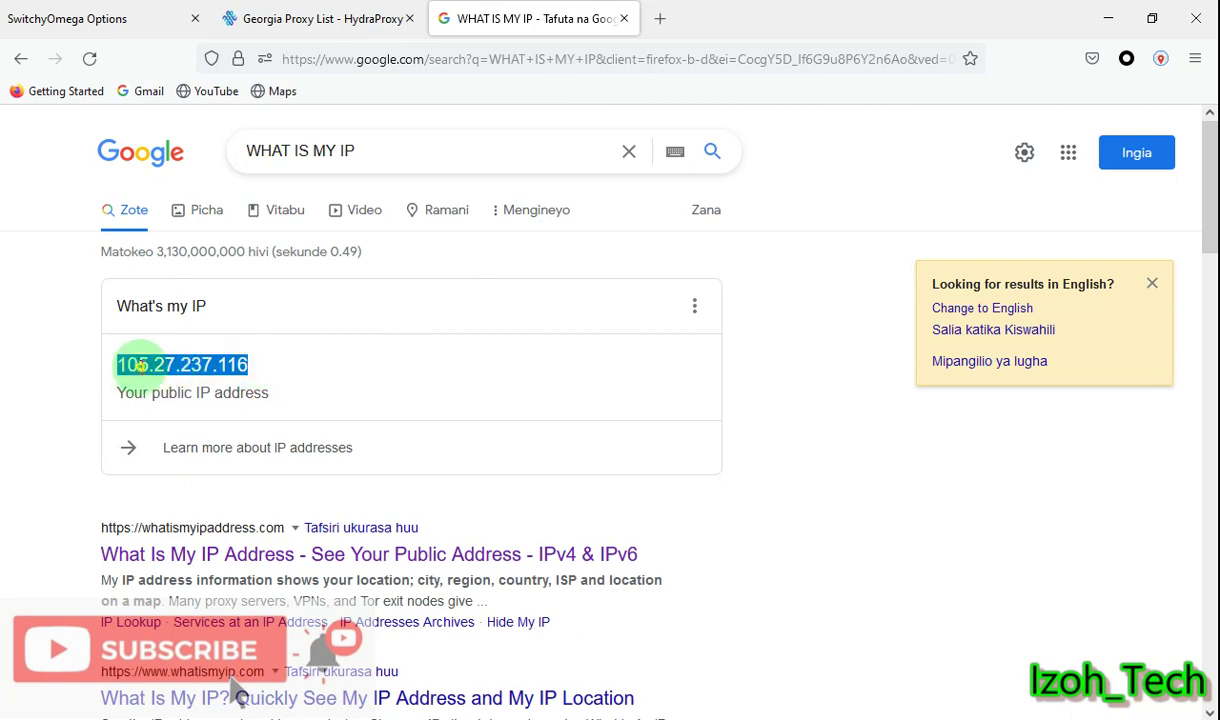
right_click(145, 371)
click(170, 390)
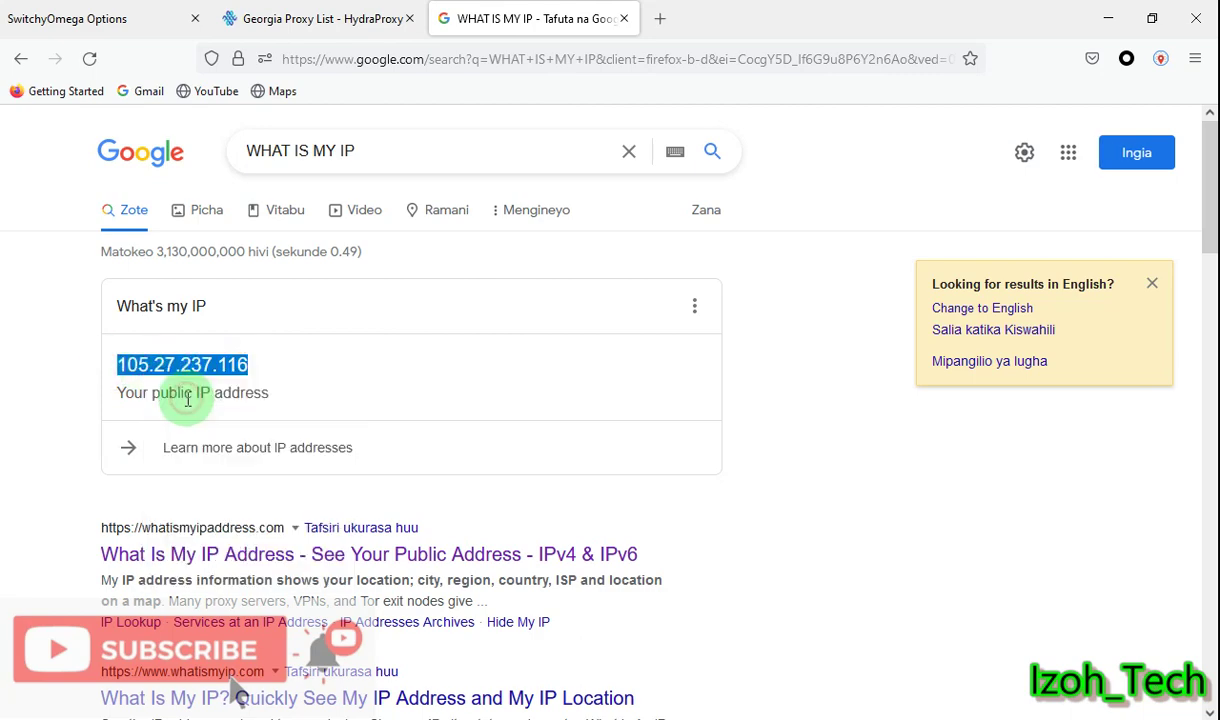
click(292, 24)
right_click(432, 284)
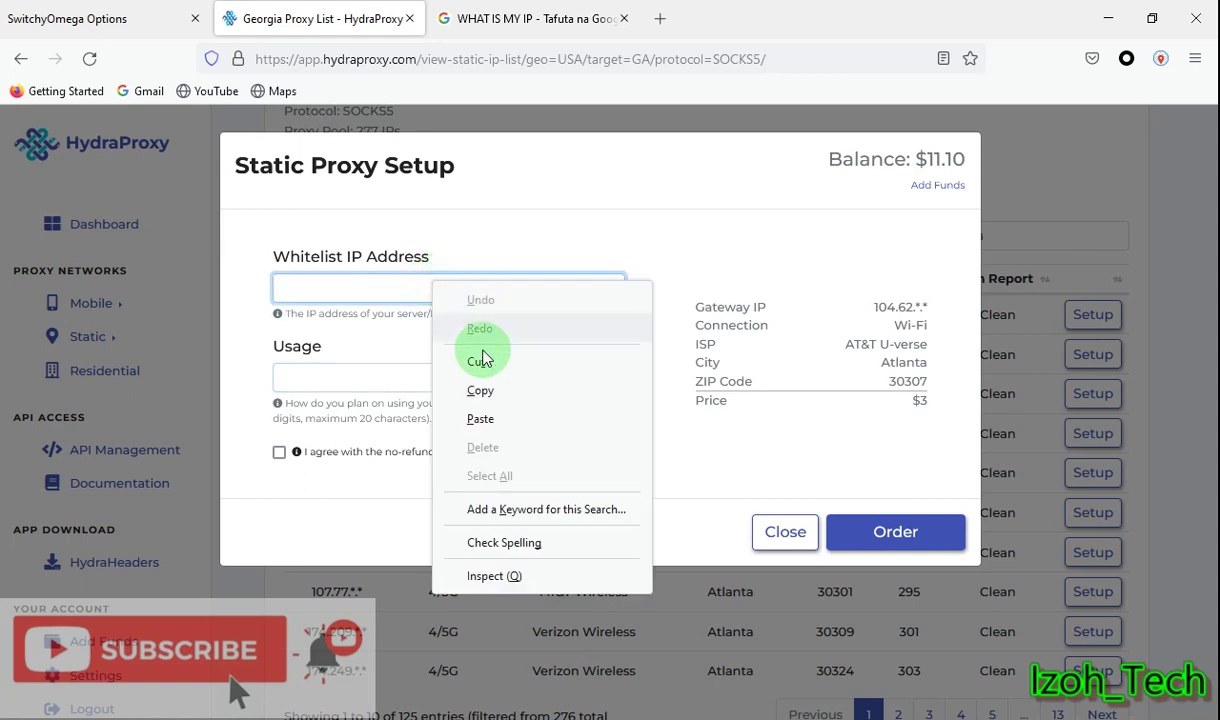
click(484, 390)
right_click(358, 285)
click(406, 422)
Step: Enter 'surveys' as usage, accept the no-refunds policy, then close the setup without ordering
click(372, 377)
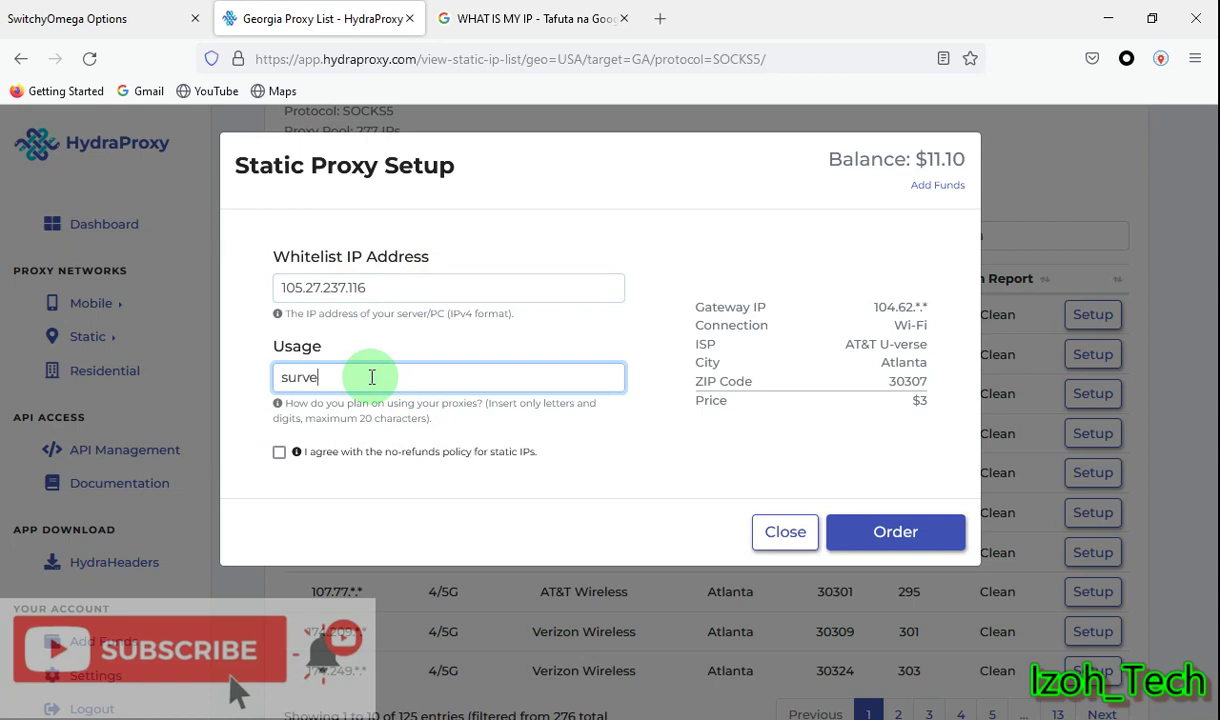
click(279, 452)
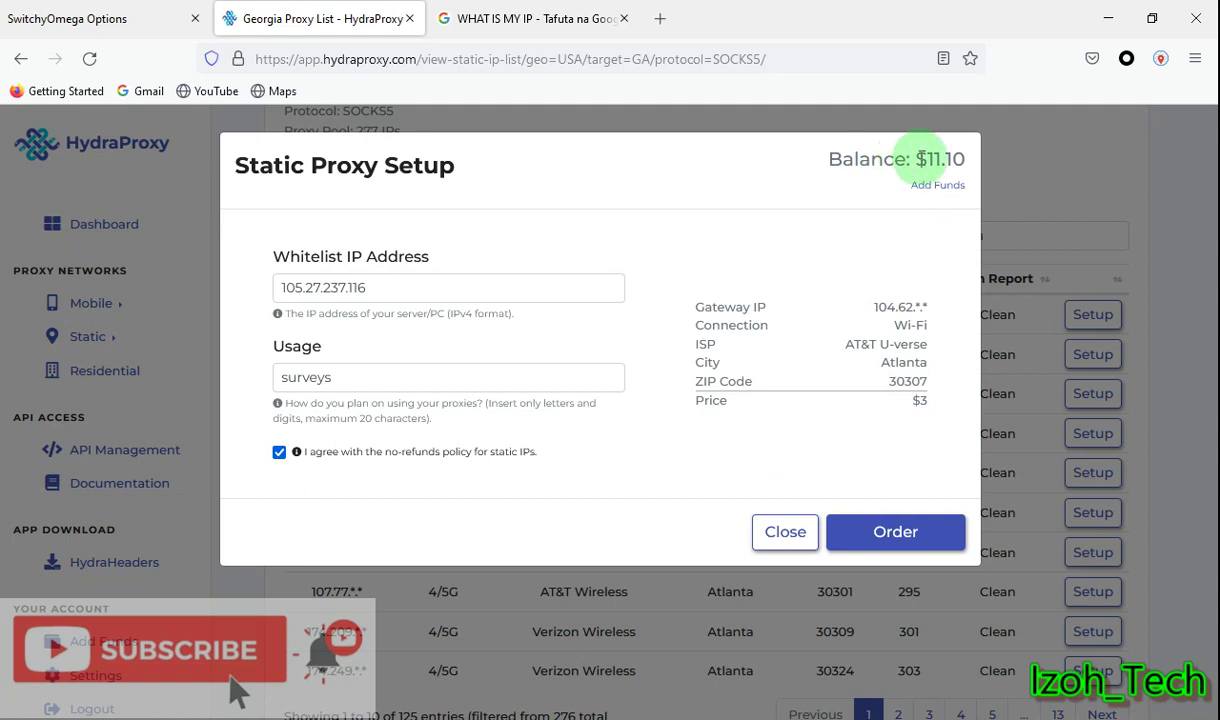
drag(916, 159, 976, 165)
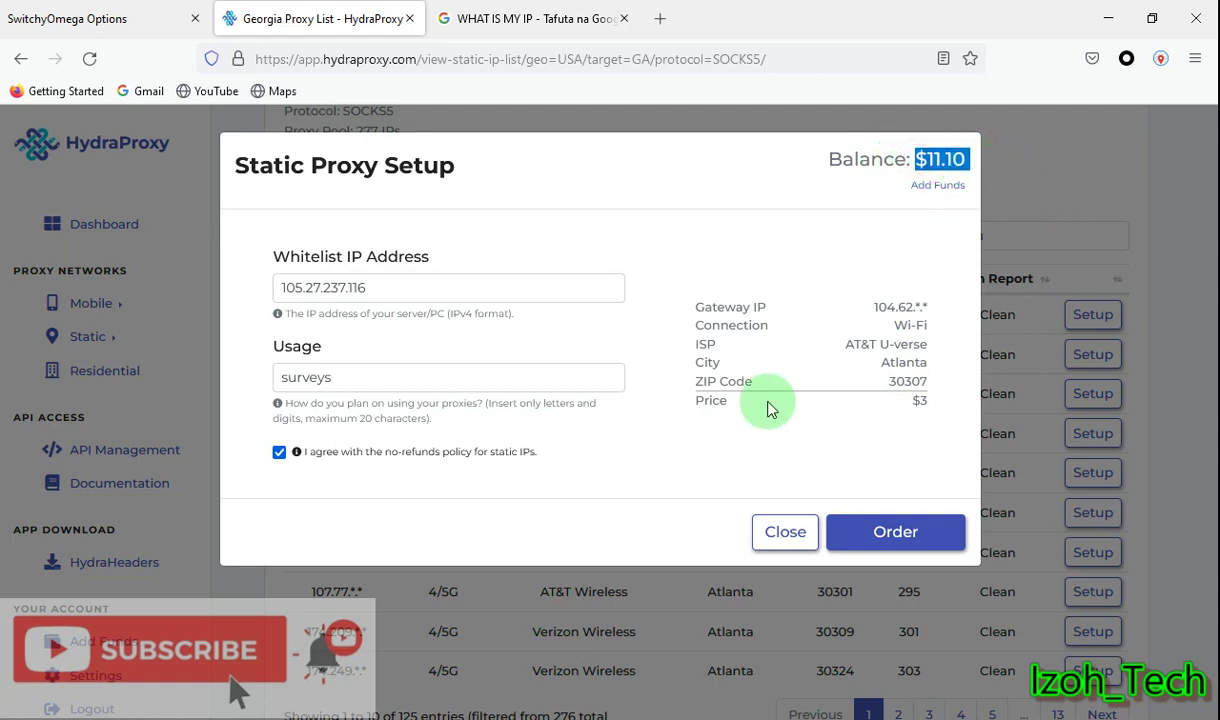
click(786, 537)
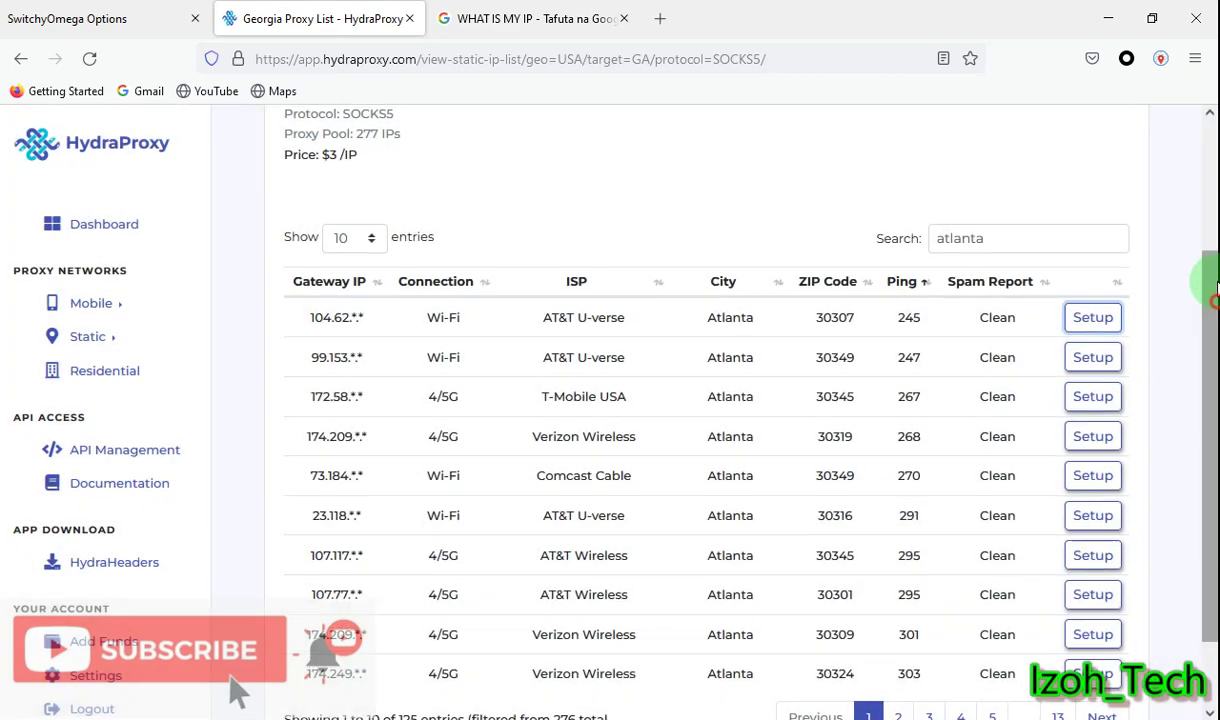
drag(1213, 283, 1205, 162)
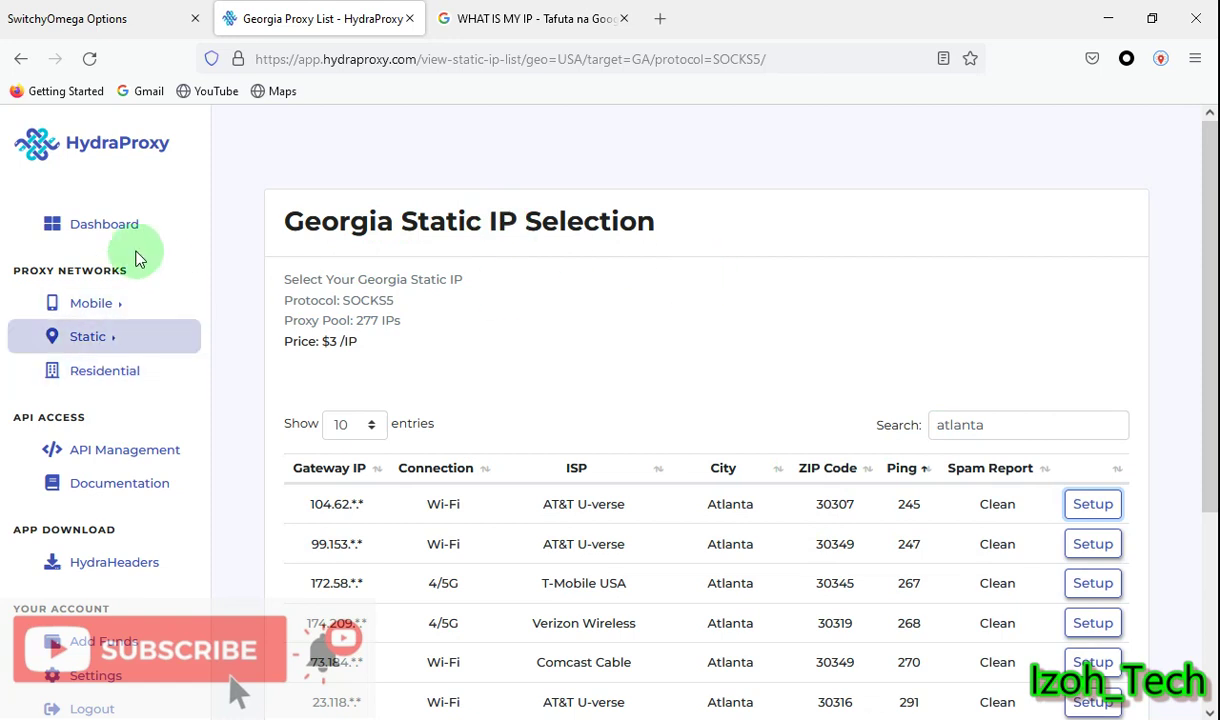
mouse_move(107, 310)
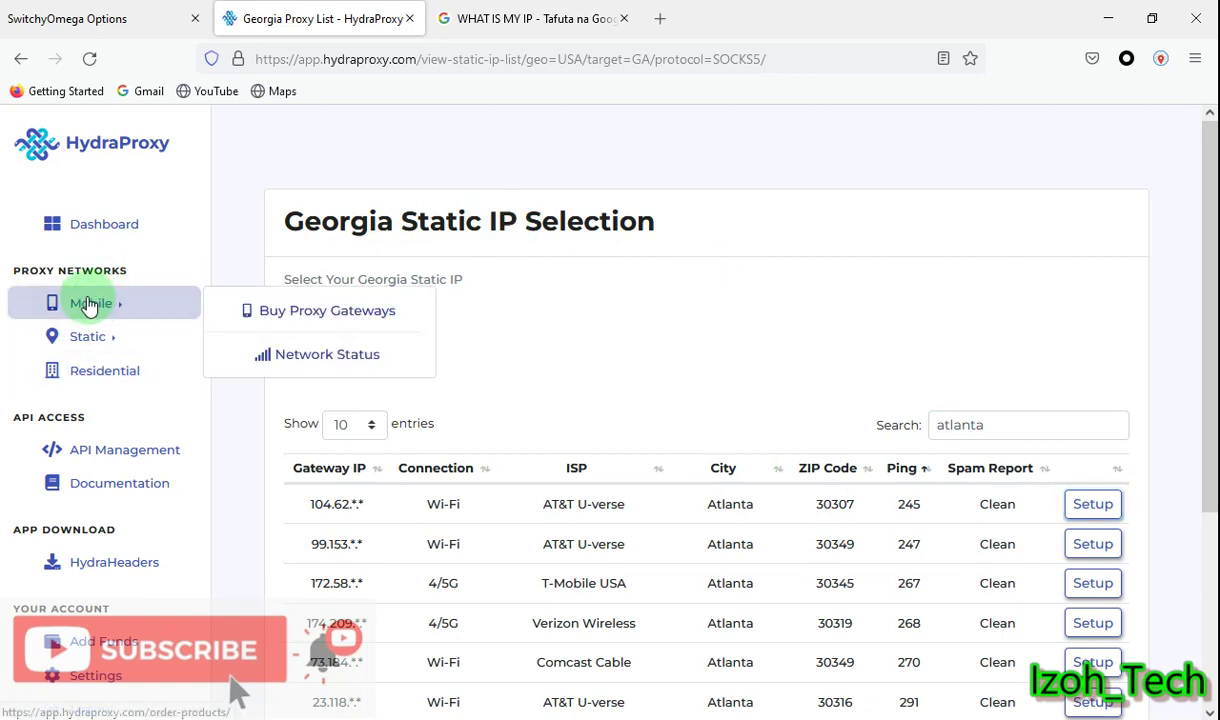
Step: Open Mobile Buy Proxy Gateways and review 4G connections, multi-carrier rotation, unlimited bandwidth and 30min rotation
click(304, 314)
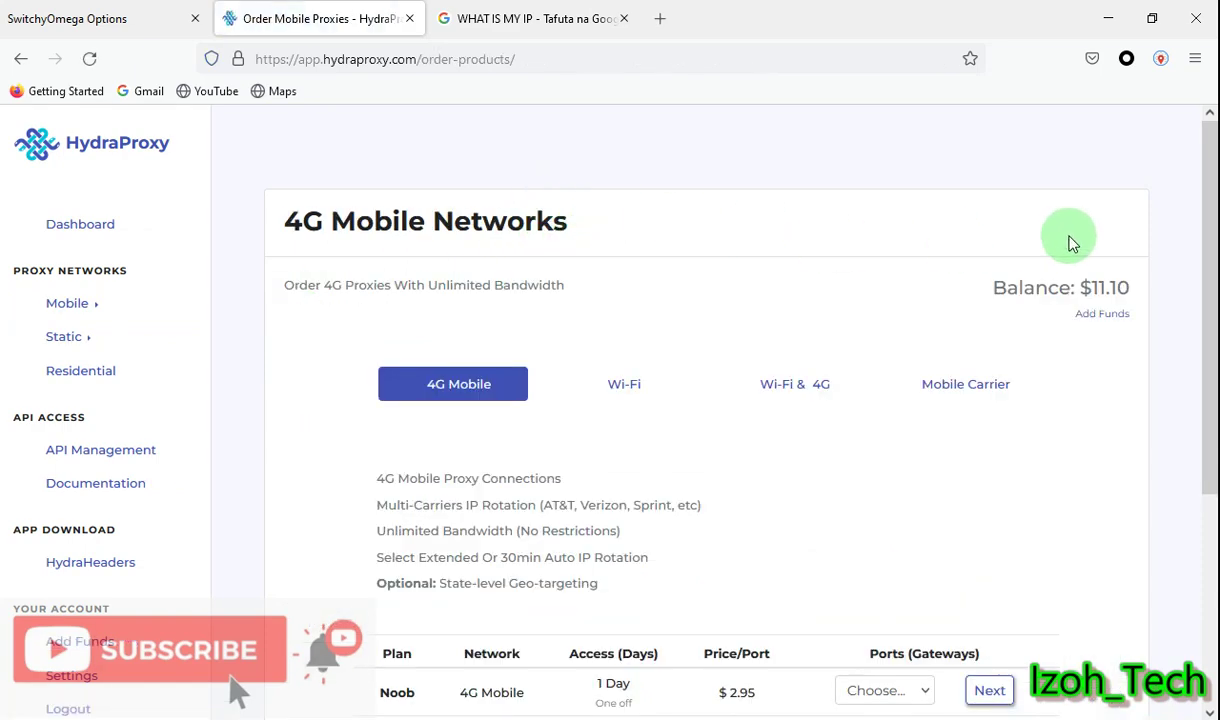
drag(1213, 204, 1208, 310)
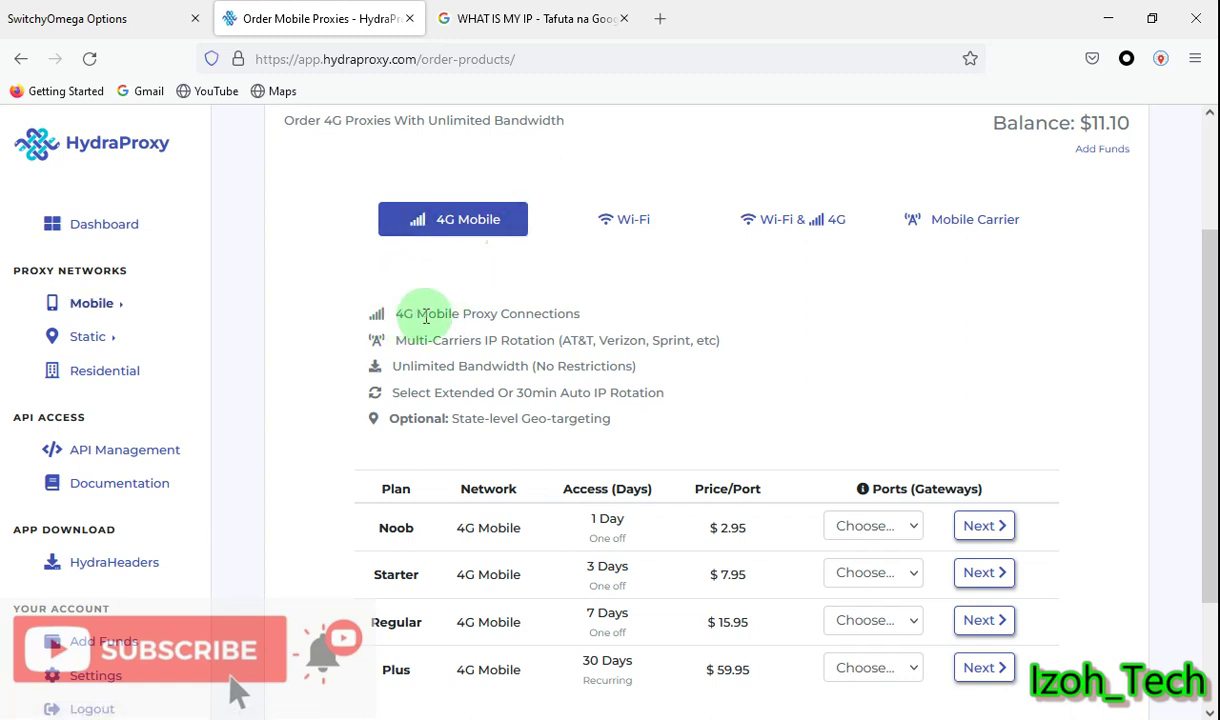
drag(397, 314, 576, 314)
drag(396, 341, 533, 340)
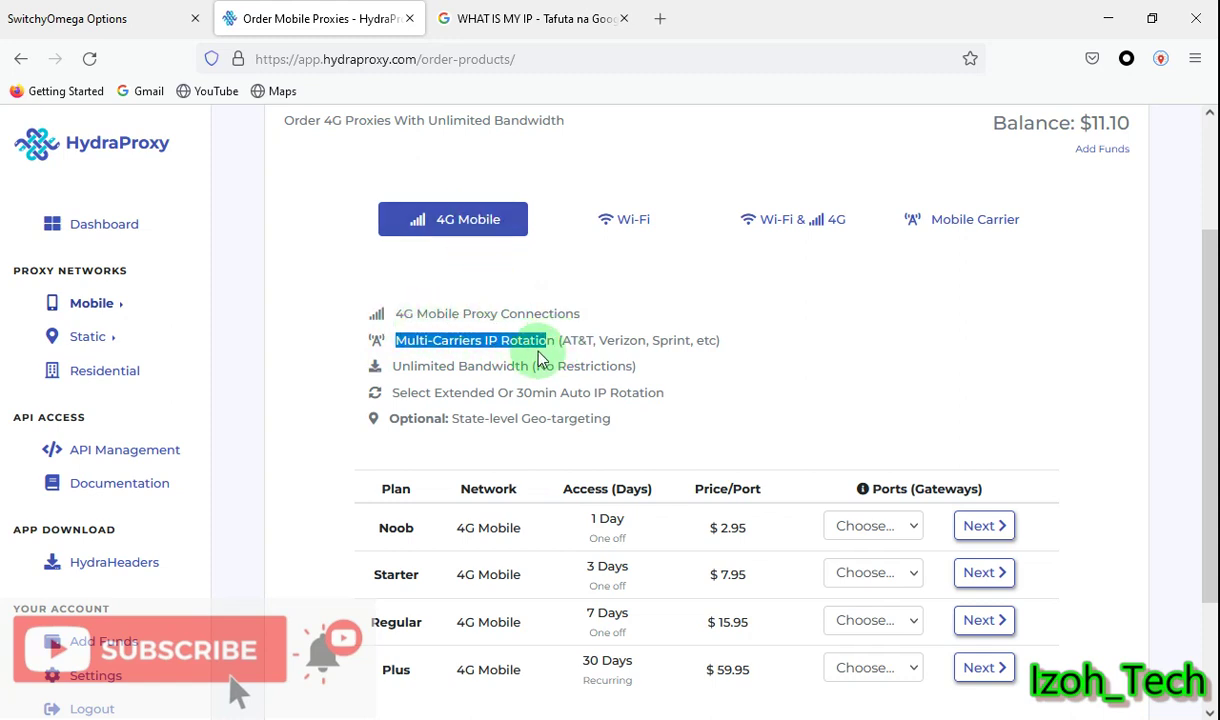
click(588, 340)
drag(588, 340, 712, 340)
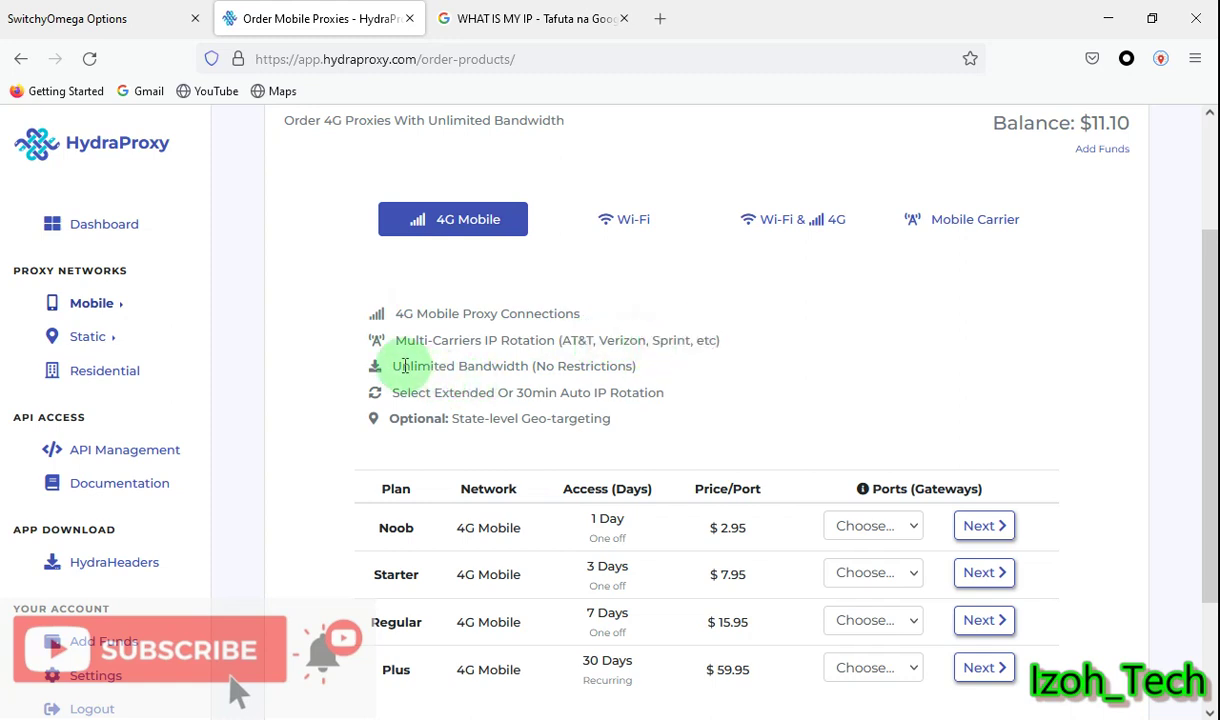
drag(401, 366, 530, 366)
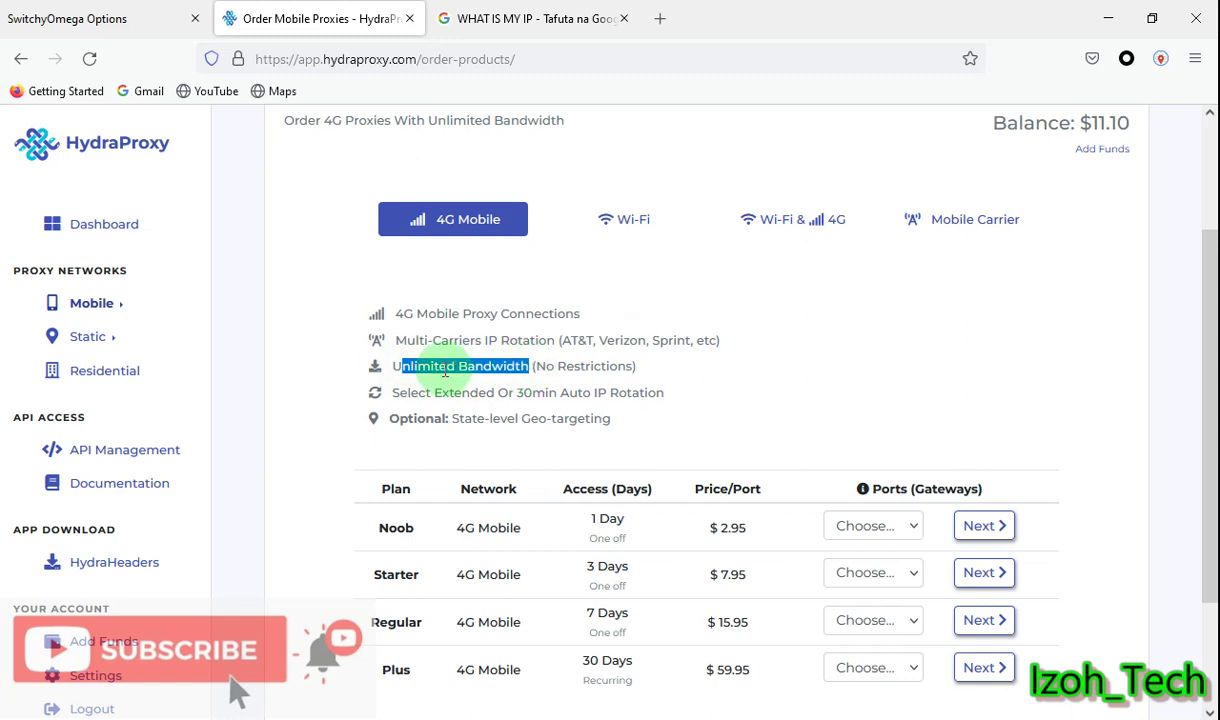
drag(393, 367, 522, 366)
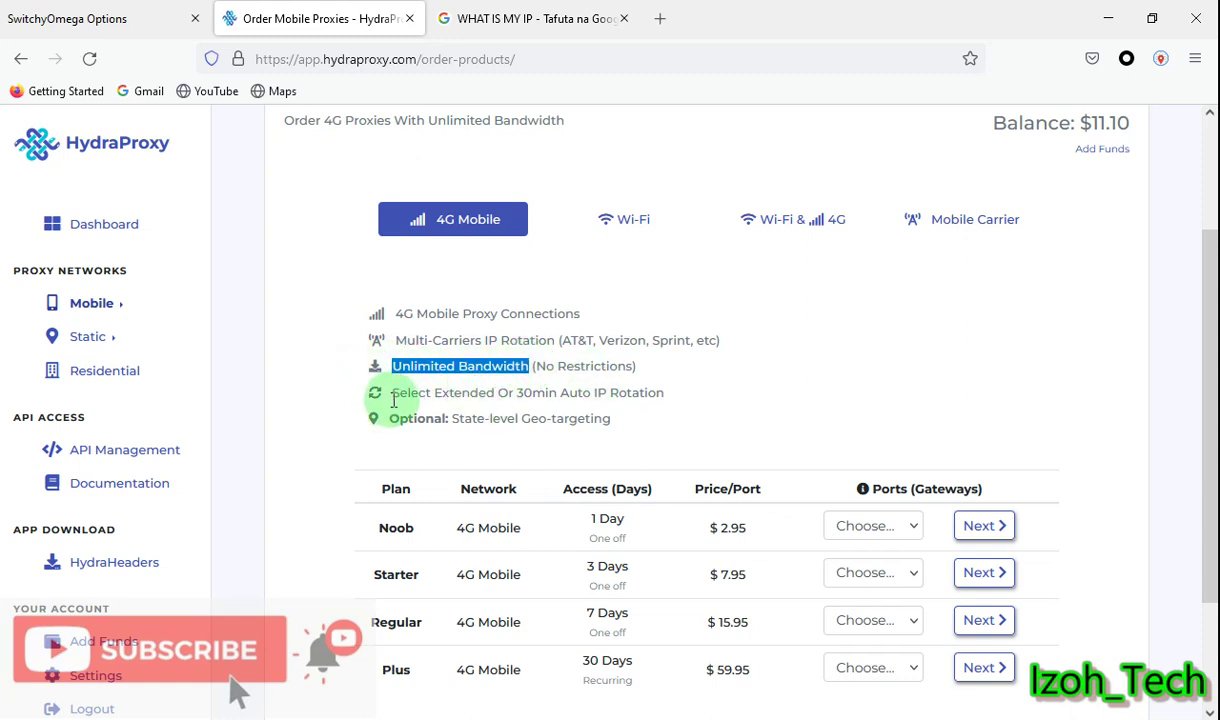
drag(394, 395, 499, 394)
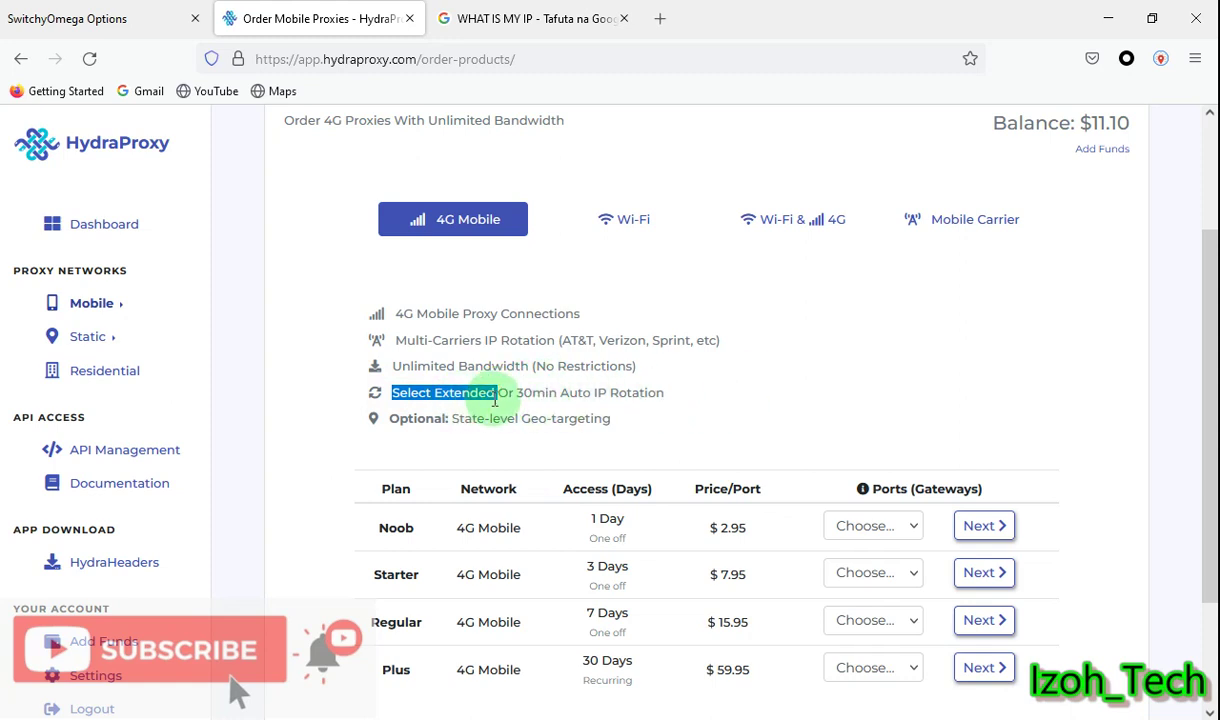
drag(516, 393, 657, 397)
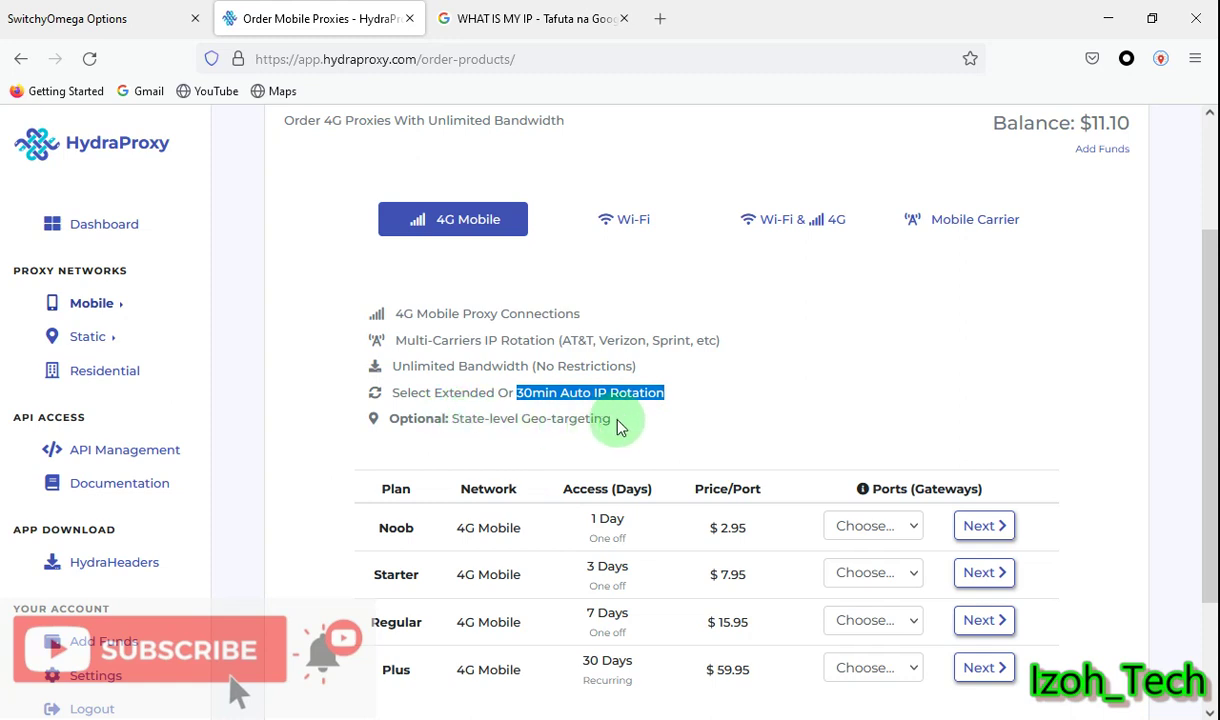
click(628, 424)
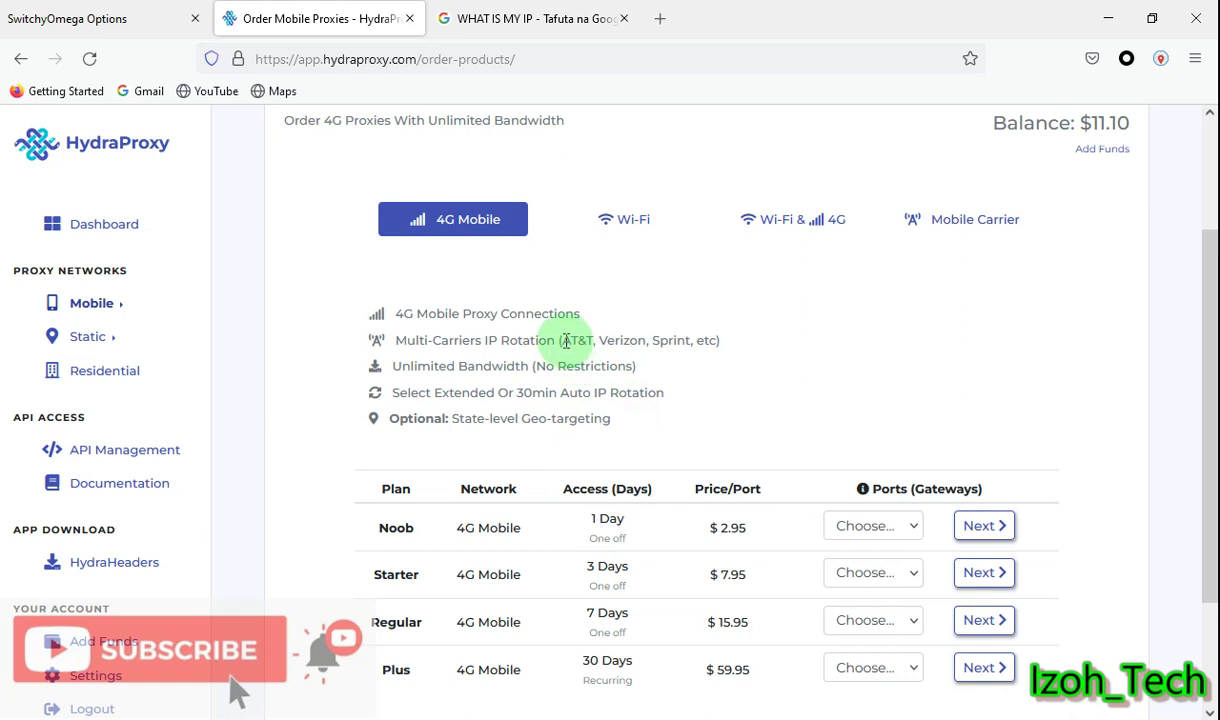
drag(562, 340, 698, 336)
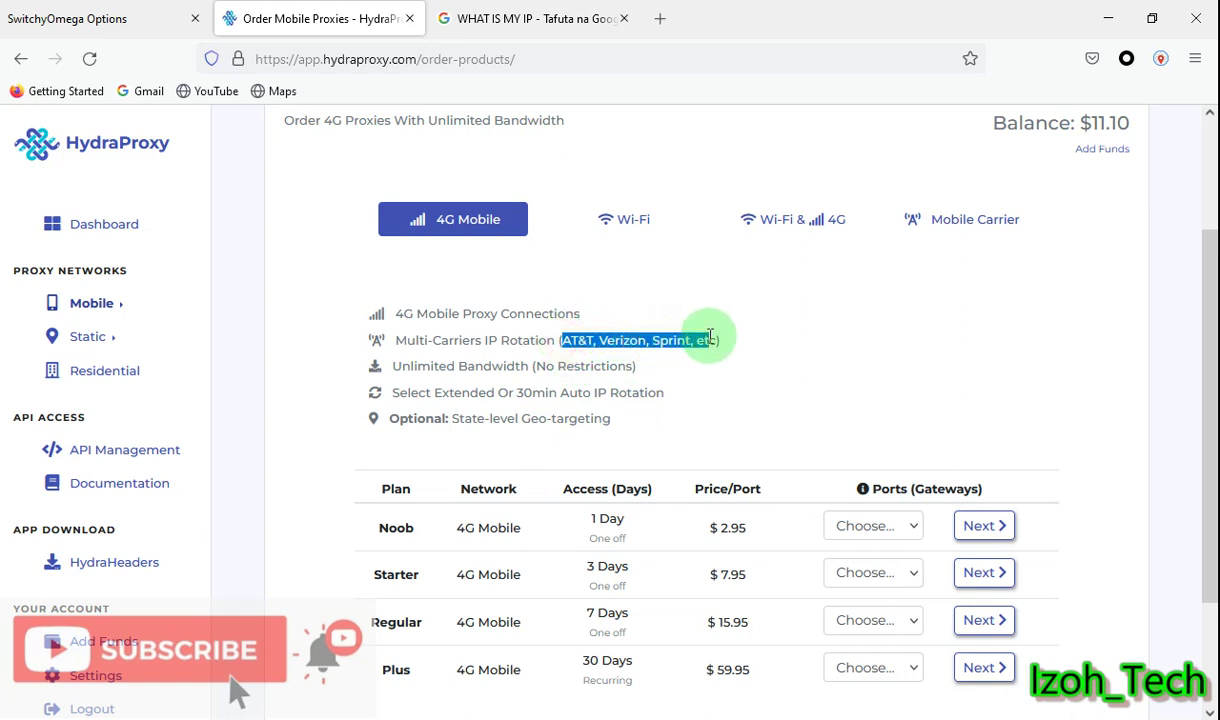
Step: Set the Noob plan's Ports dropdown to 1 Port
drag(1206, 404, 1206, 445)
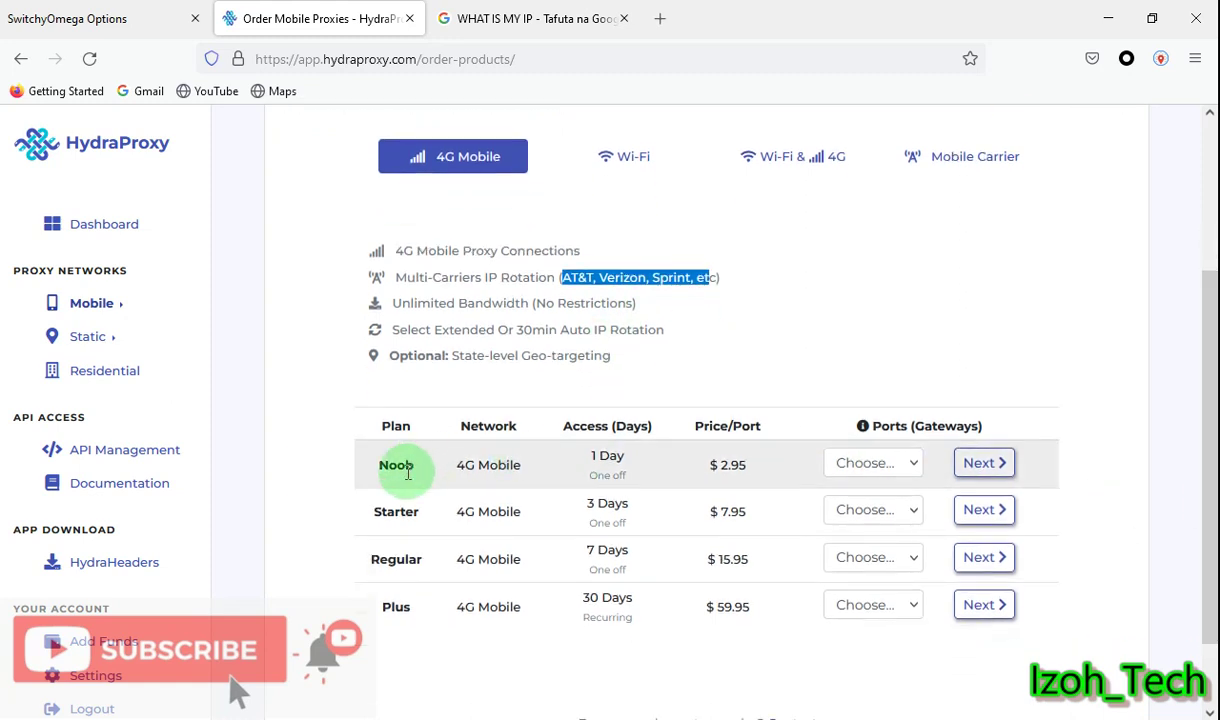
click(860, 465)
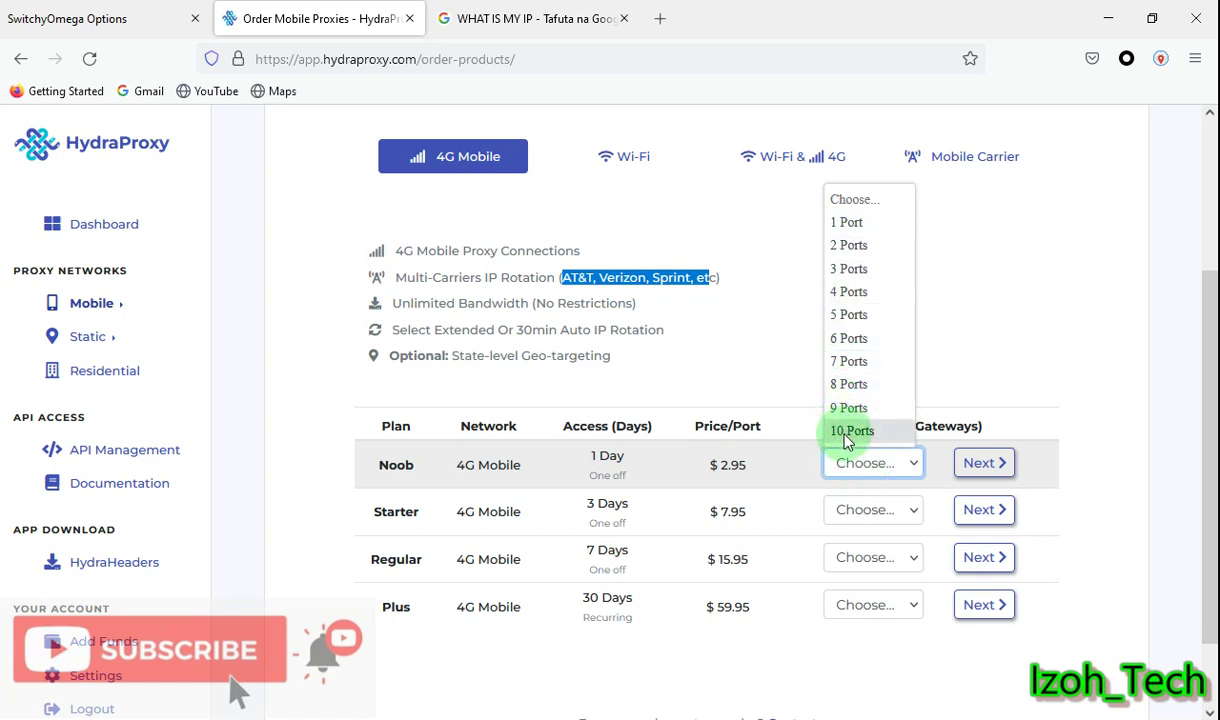
click(866, 224)
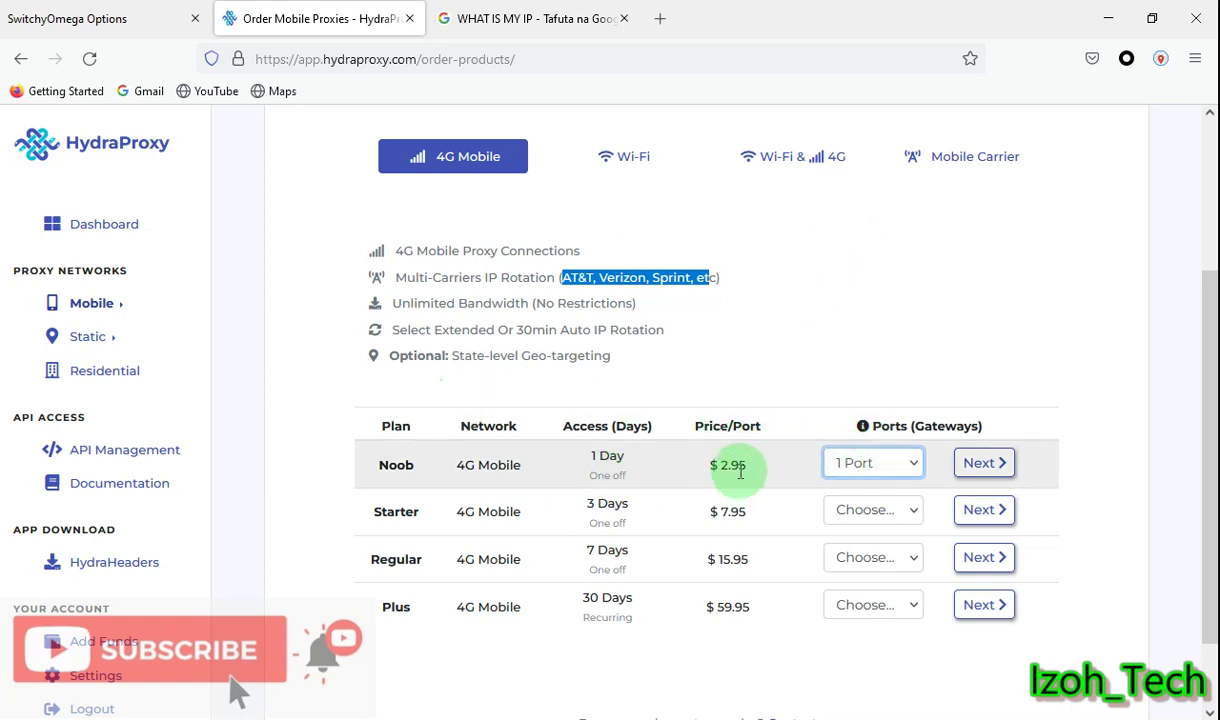
Step: Start the Noob setup with SOCKS5 protocol, Extended Rotation and California location
click(977, 466)
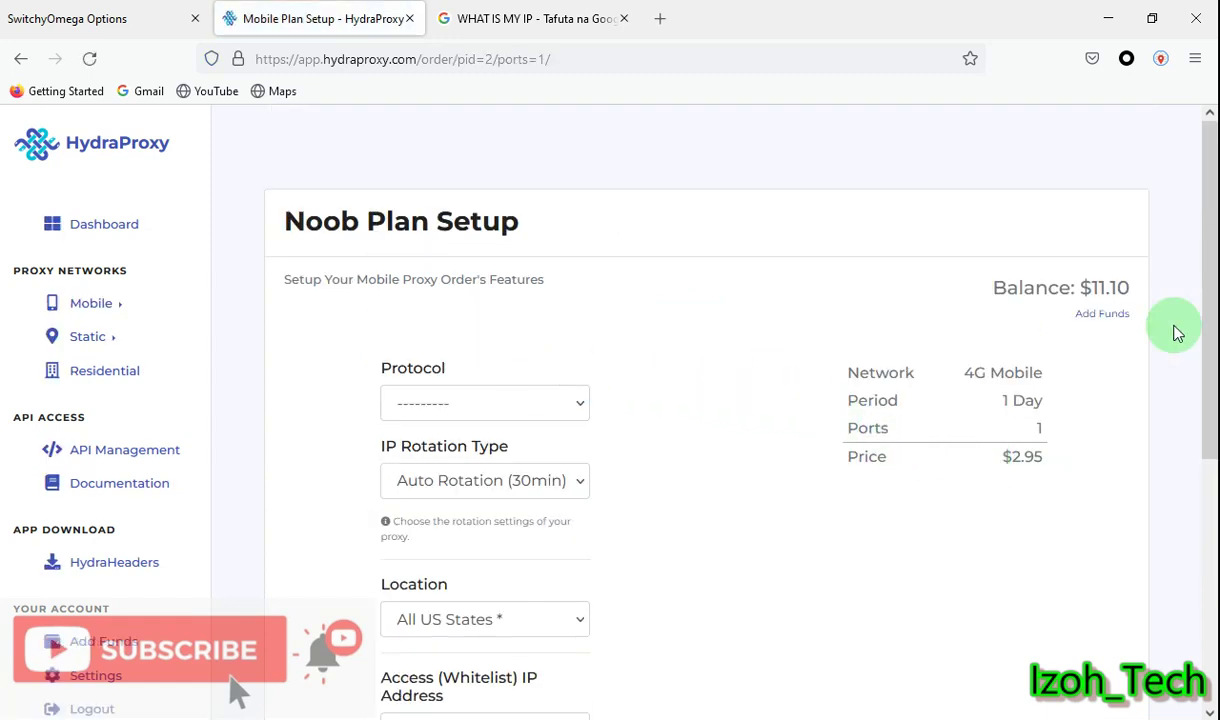
drag(1206, 281, 1199, 388)
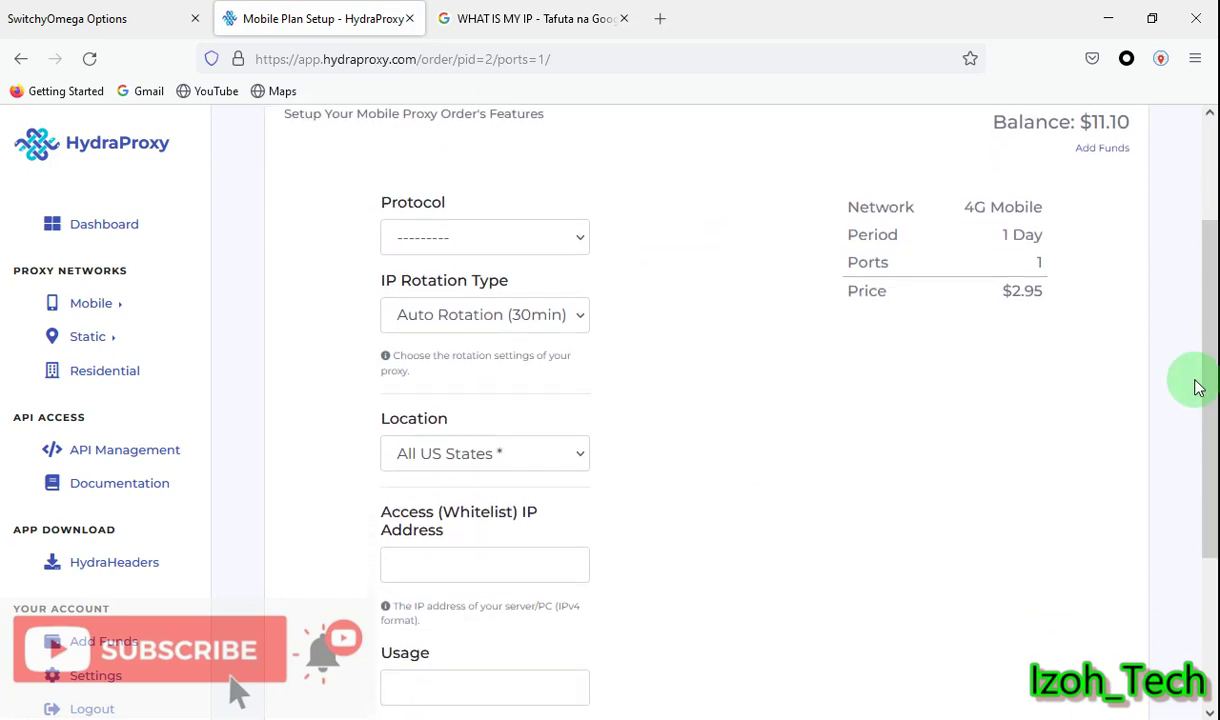
click(490, 230)
click(438, 323)
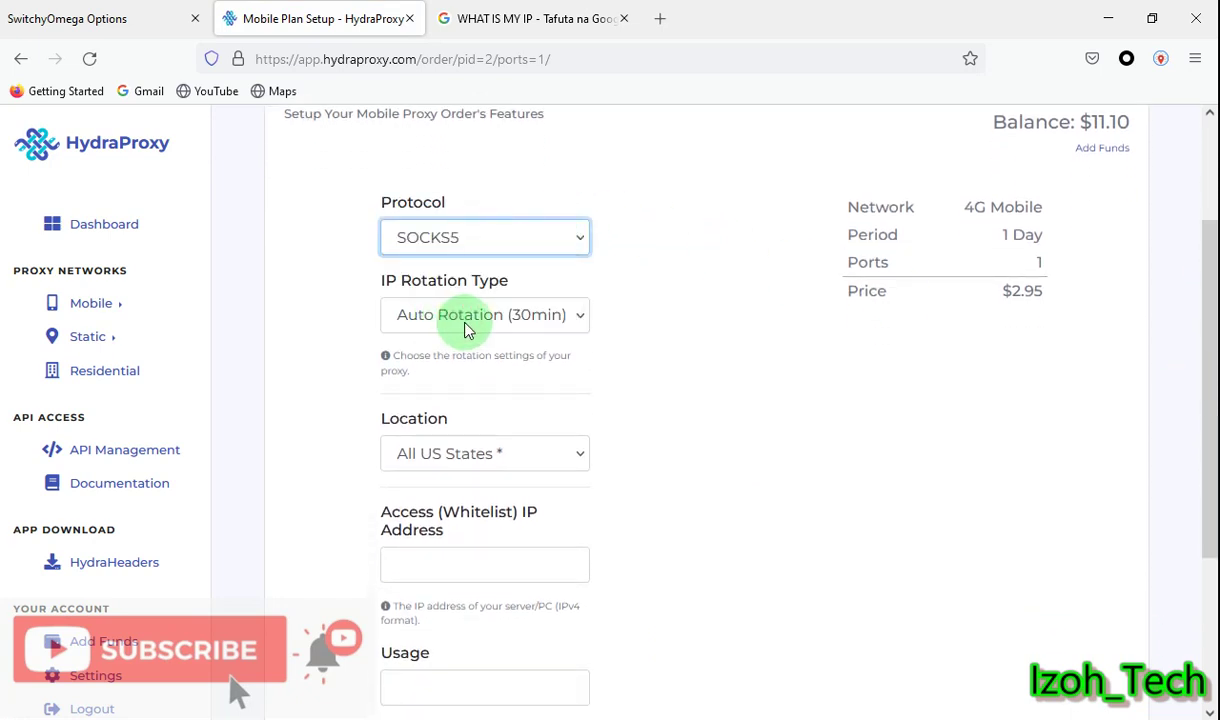
click(492, 318)
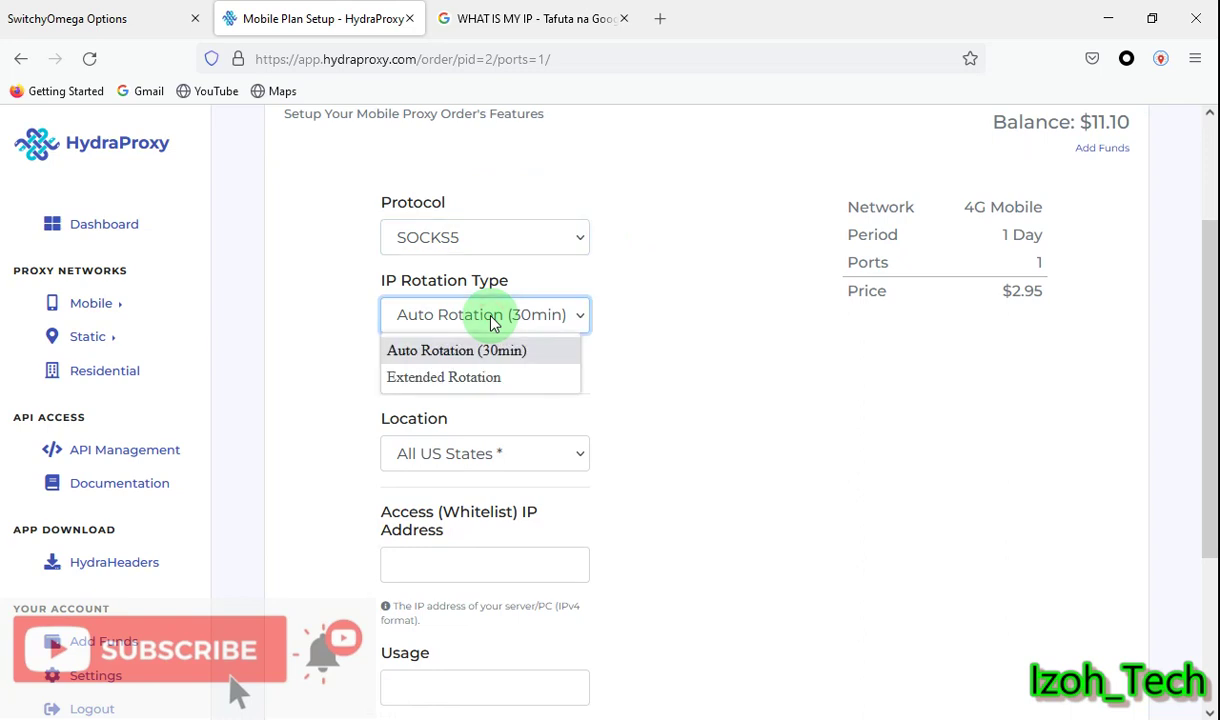
click(478, 378)
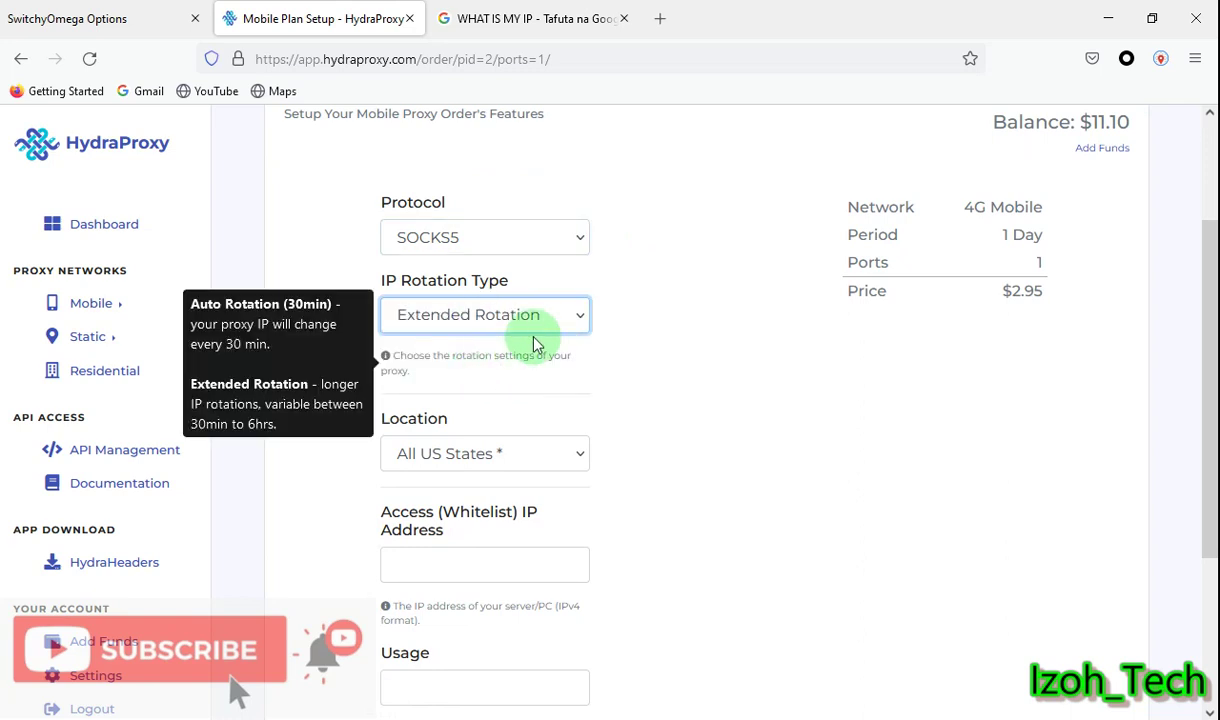
click(463, 453)
scroll(560, 205, down, 1)
click(497, 237)
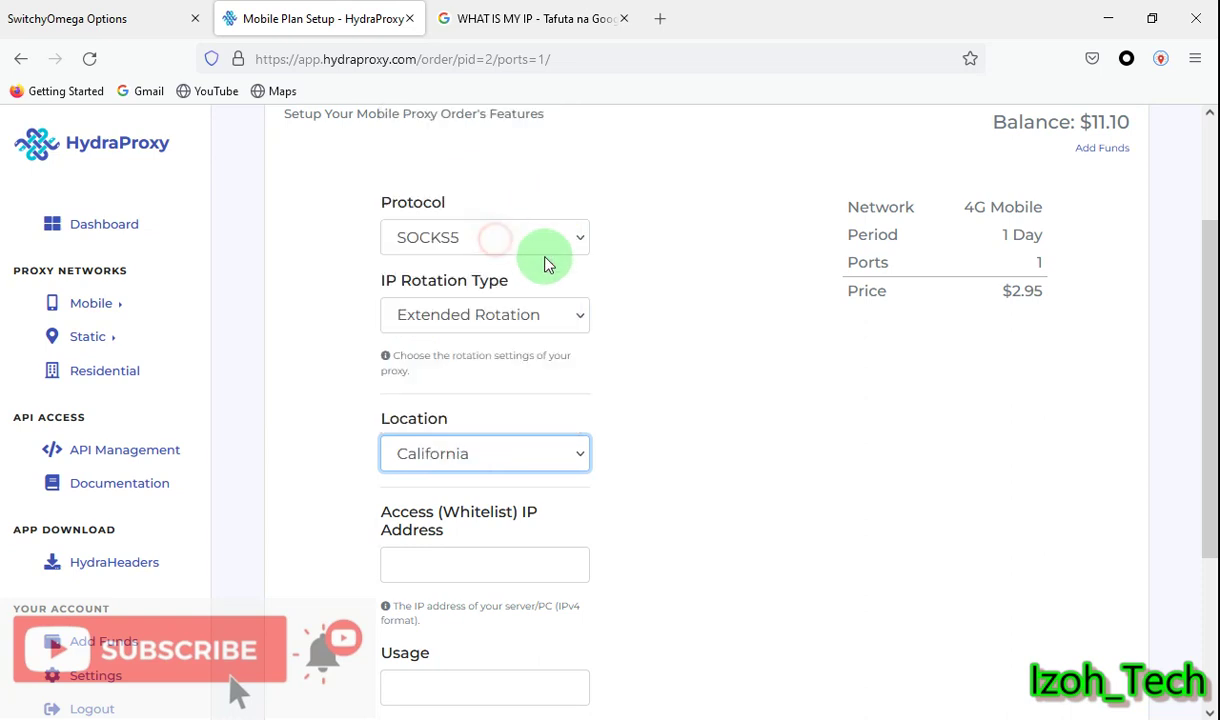
Step: Paste your own IP into the whitelist field and fill in the Usage field
right_click(500, 562)
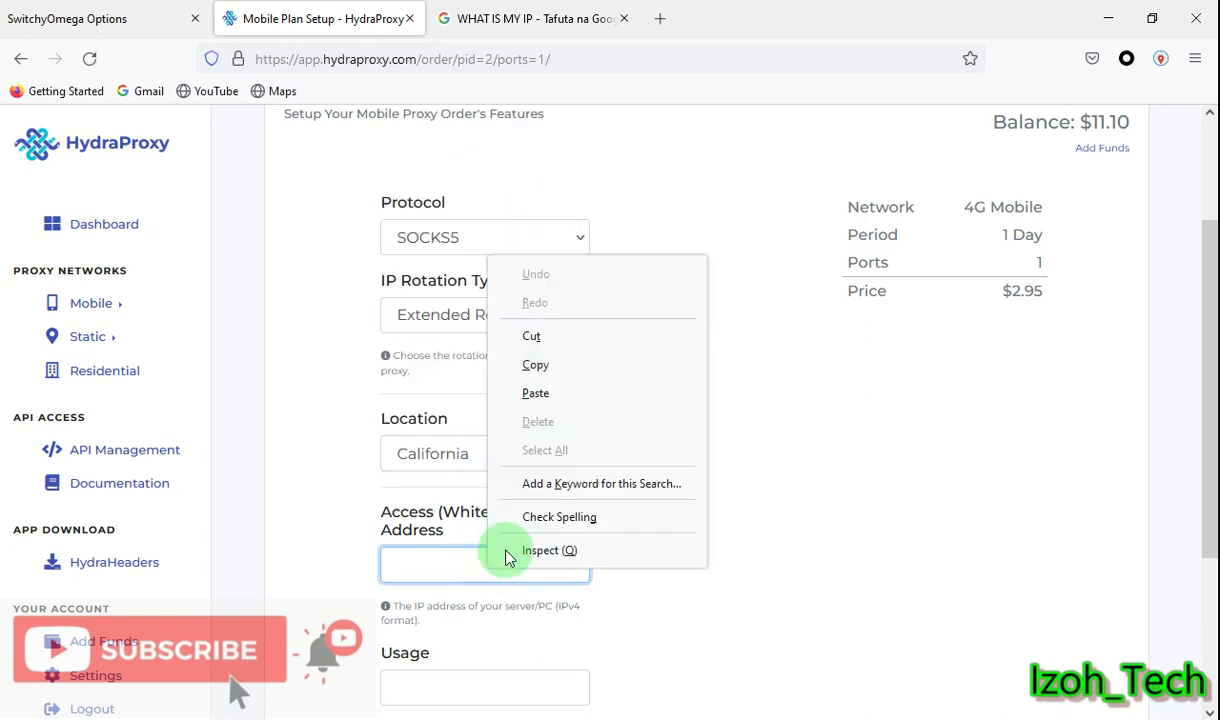
click(575, 395)
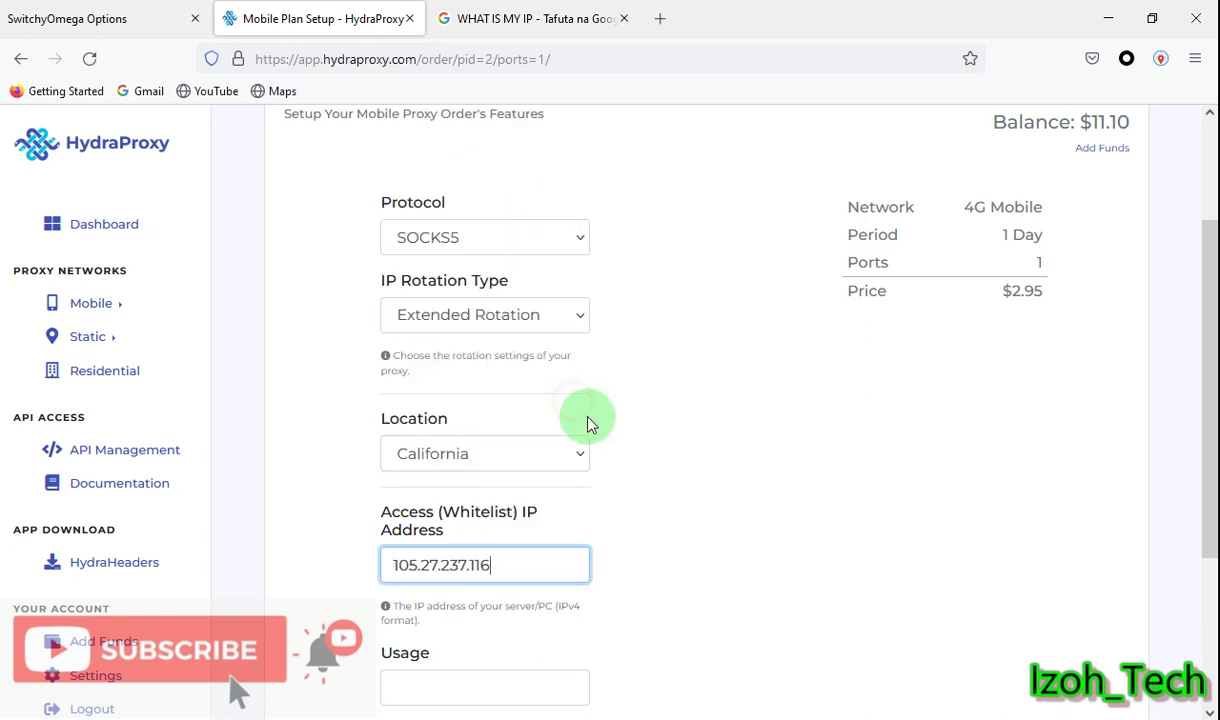
click(468, 18)
click(310, 18)
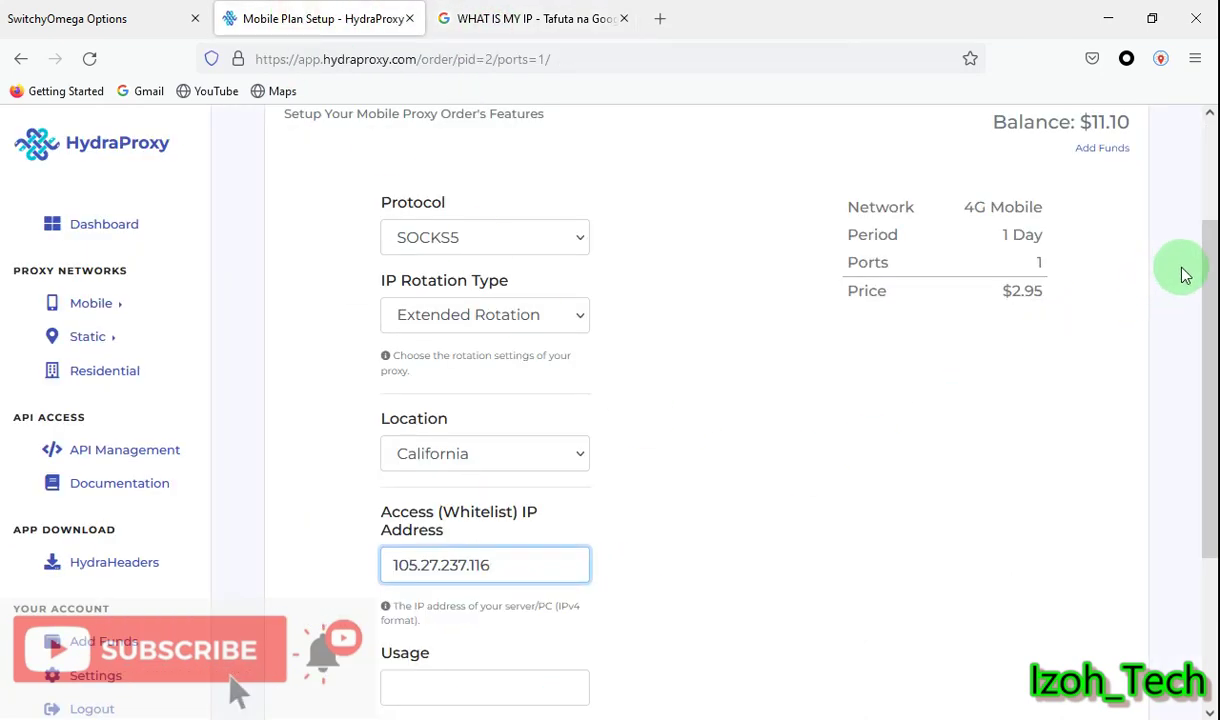
drag(1212, 330, 1215, 460)
click(501, 430)
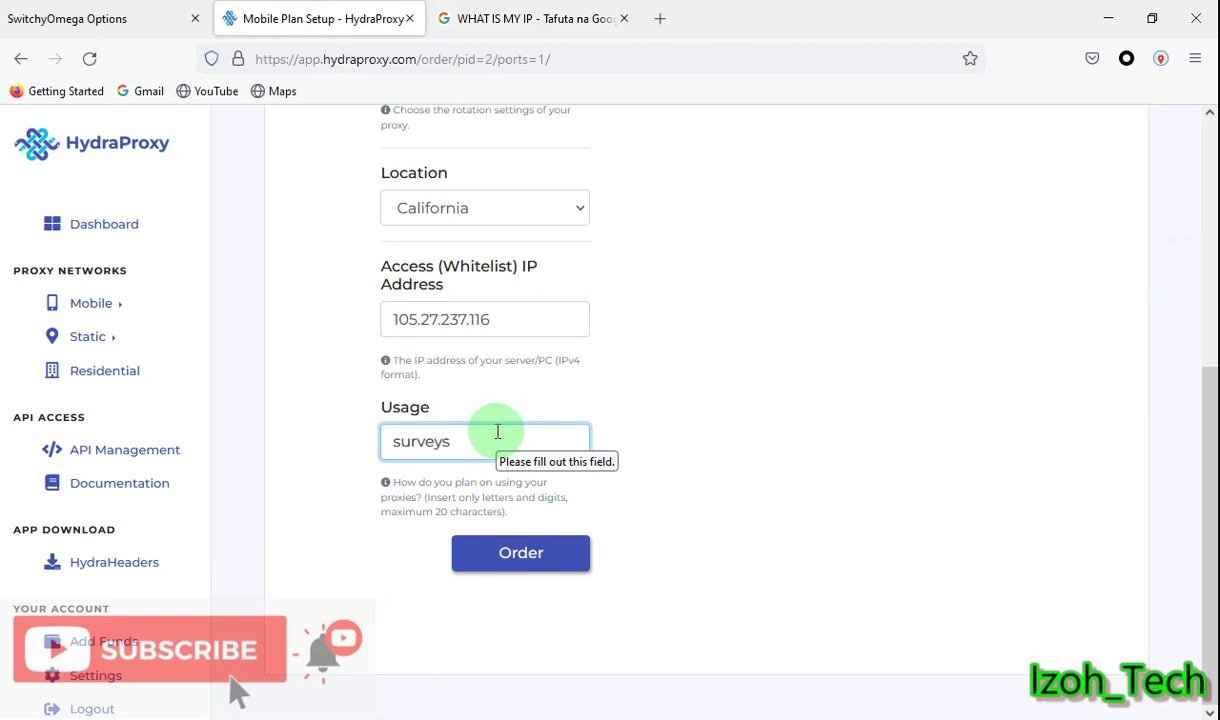
Step: Attempt the Noob order, then go back to the 4G Mobile plan list
click(503, 562)
drag(1208, 381, 1212, 198)
scroll(1214, 210, up, 3)
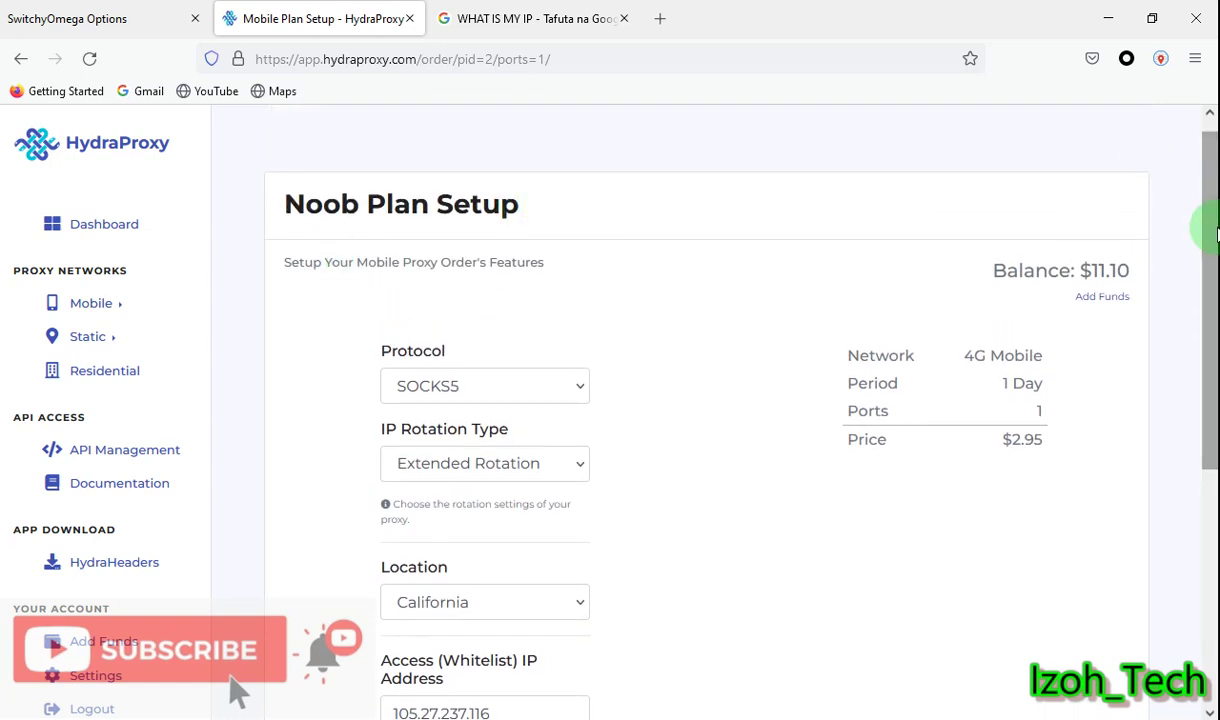
scroll(1214, 200, up, 1)
click(21, 58)
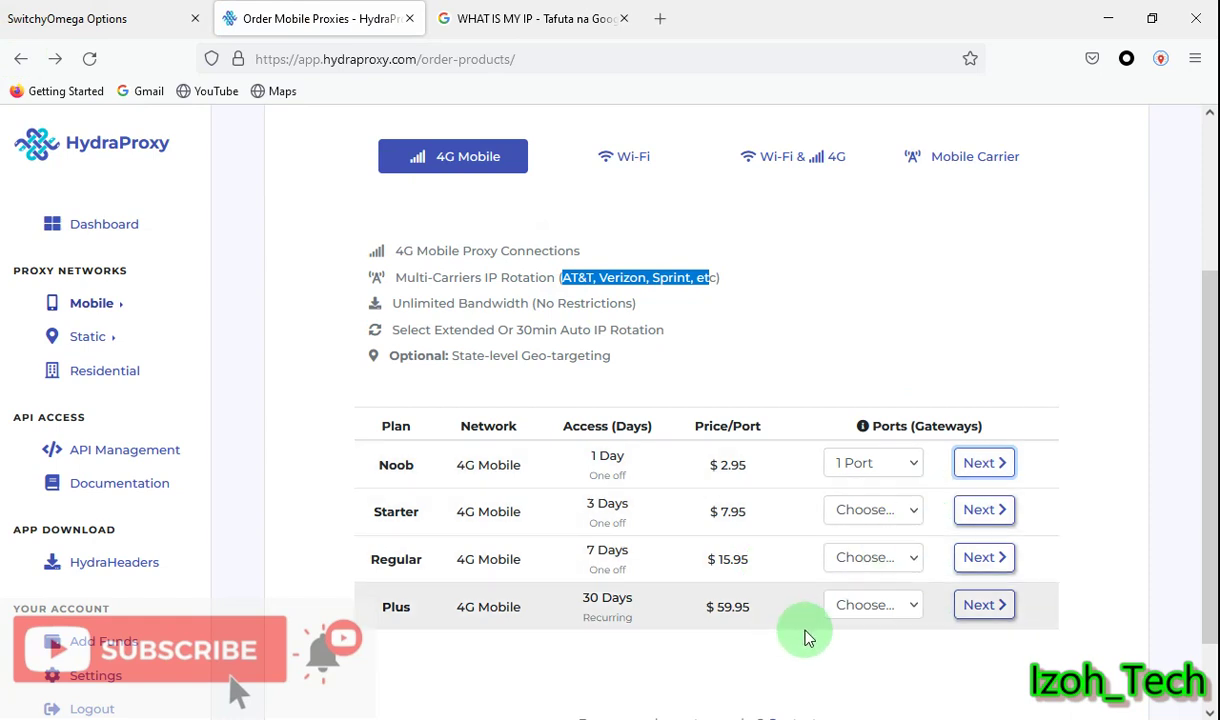
Step: Set the Plus plan's Ports dropdown to 1 Port, after briefly trying 2 ports
click(893, 604)
click(866, 366)
click(882, 607)
click(866, 388)
click(872, 610)
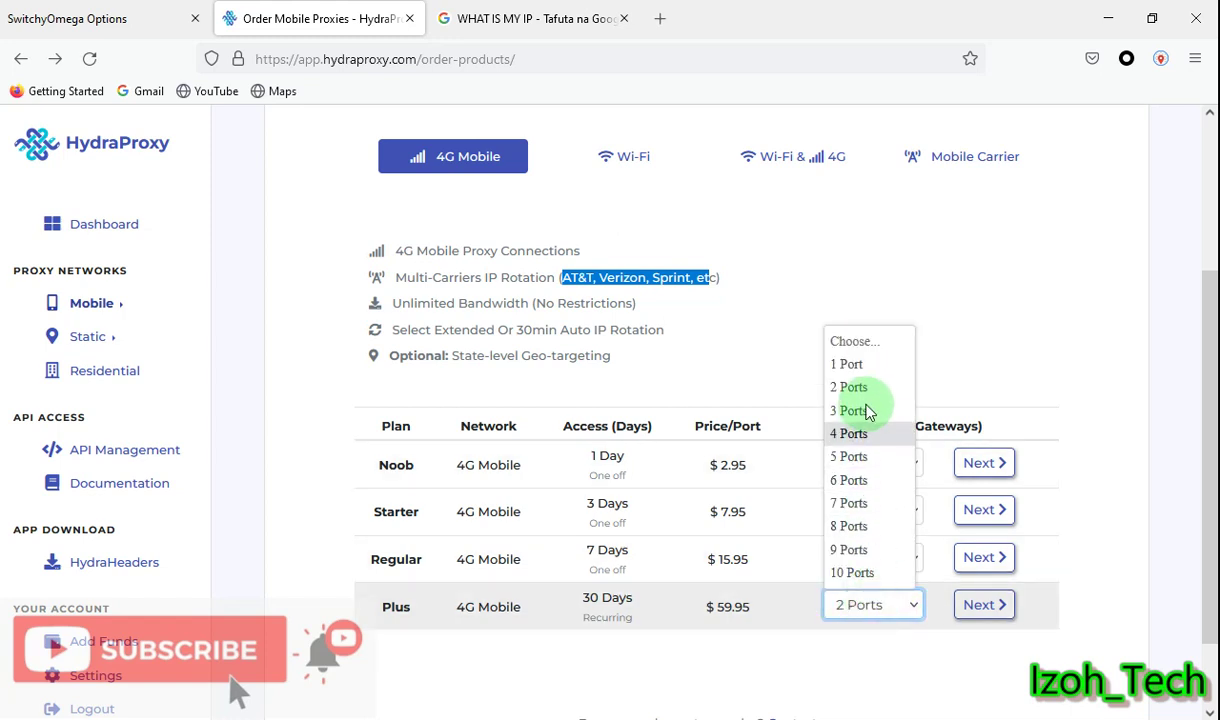
click(858, 364)
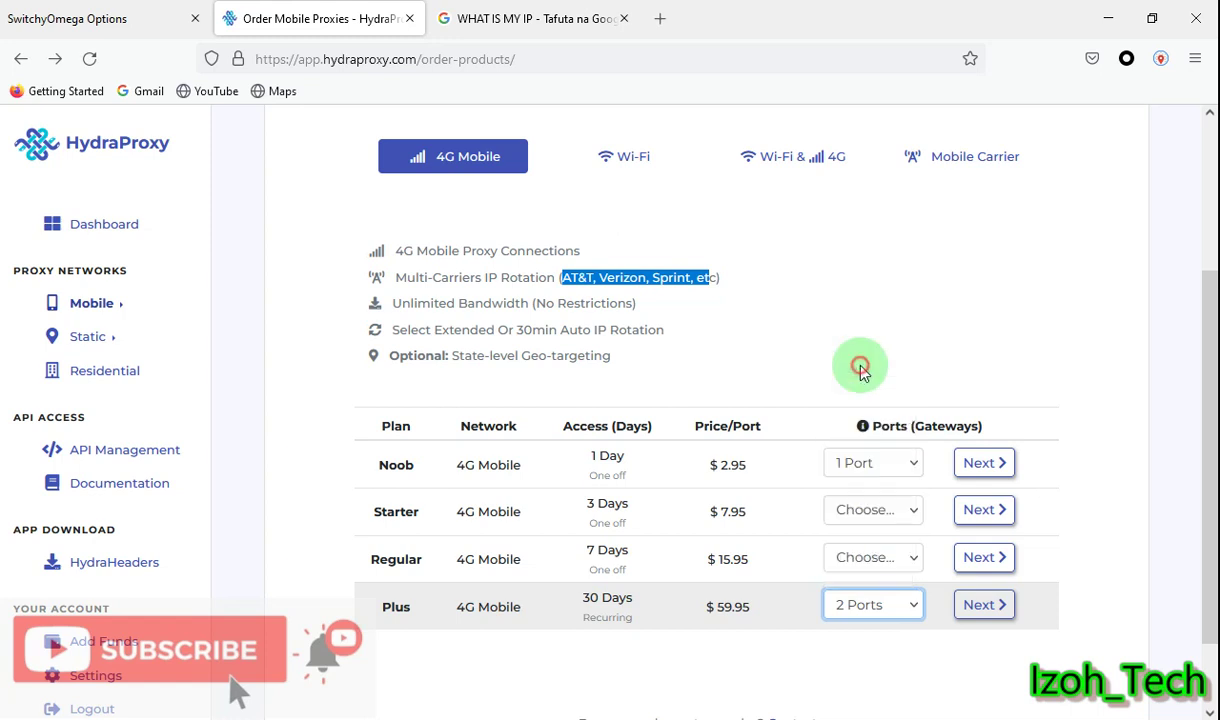
Step: Compare the Wi-Fi plans (Comcast, Unlimited Bandwidth, 30min Auto IP Rotation), then return to 4G Mobile
click(622, 158)
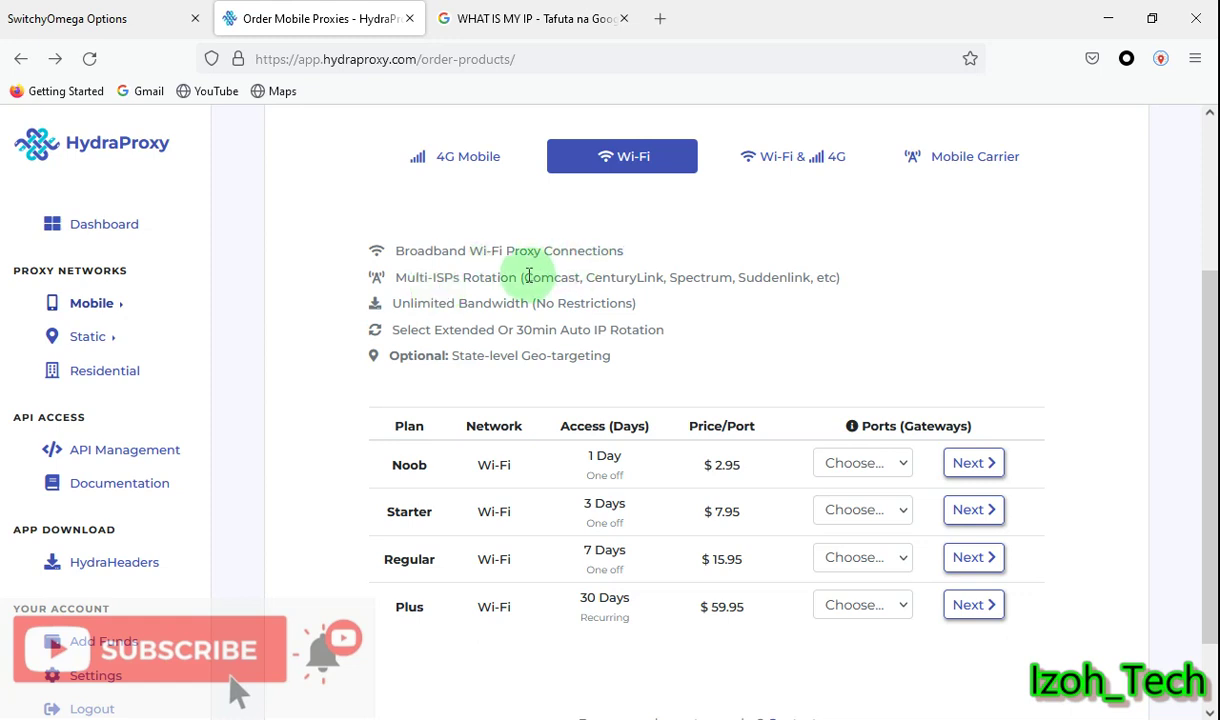
drag(529, 276, 577, 275)
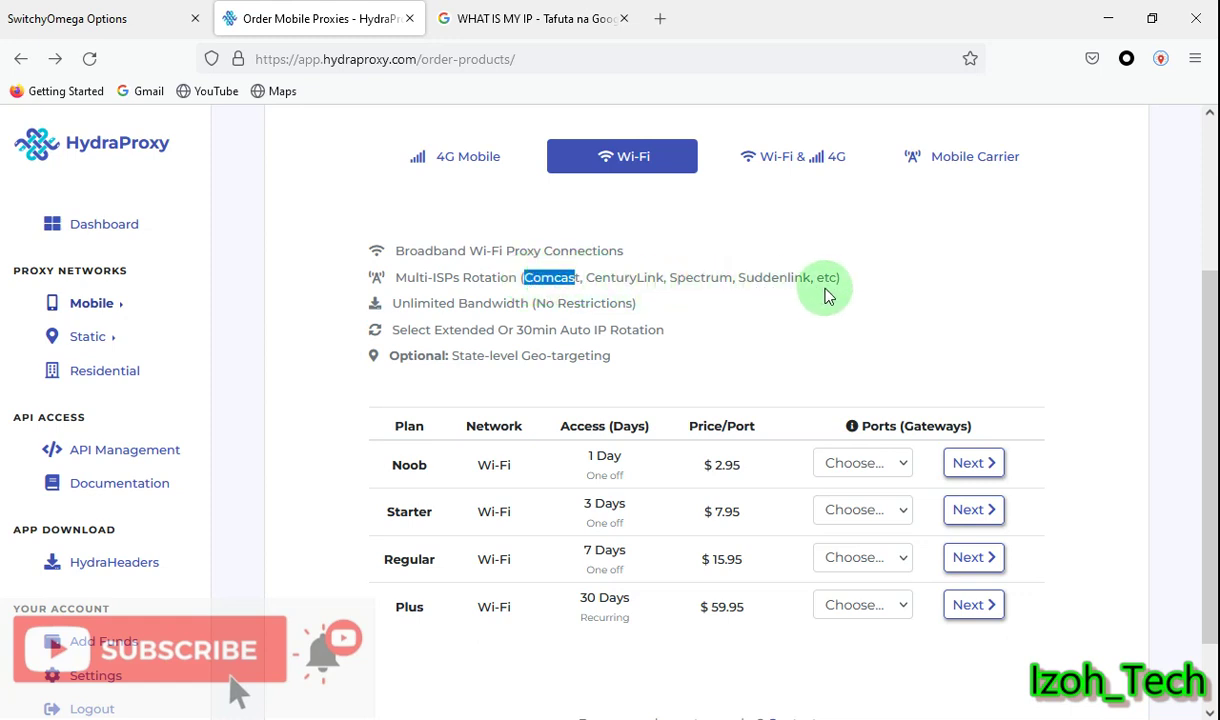
click(396, 300)
drag(451, 302, 528, 303)
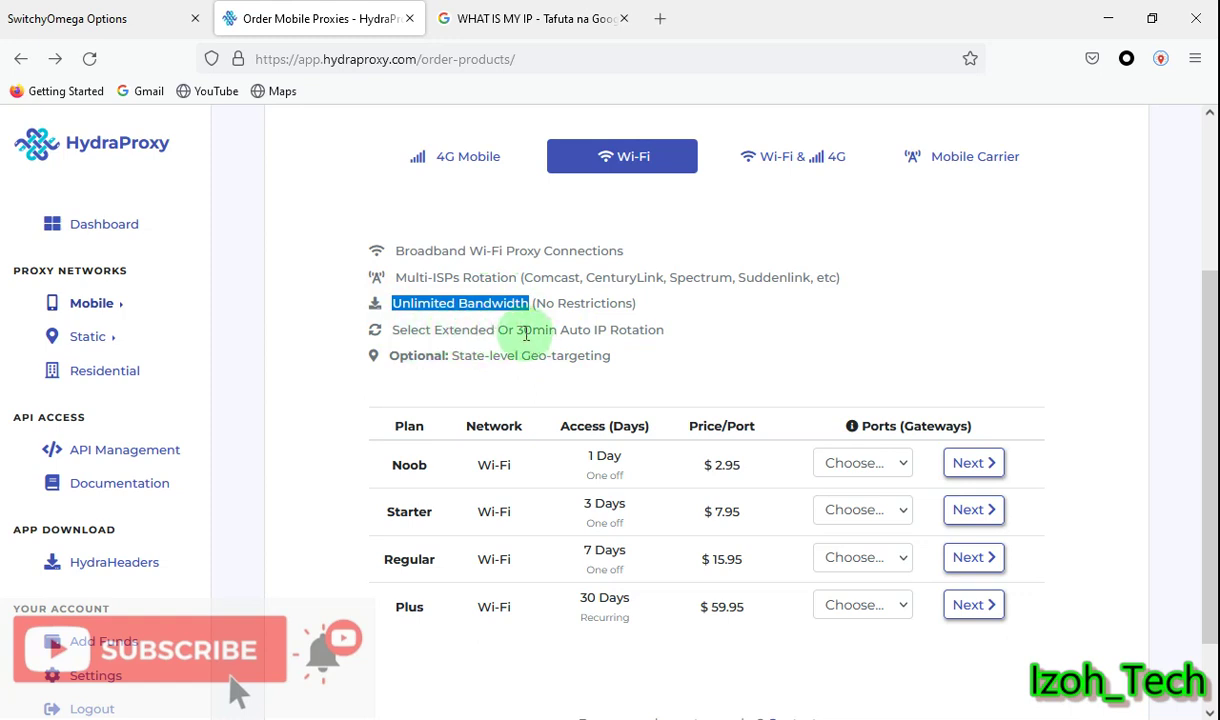
drag(518, 334, 662, 336)
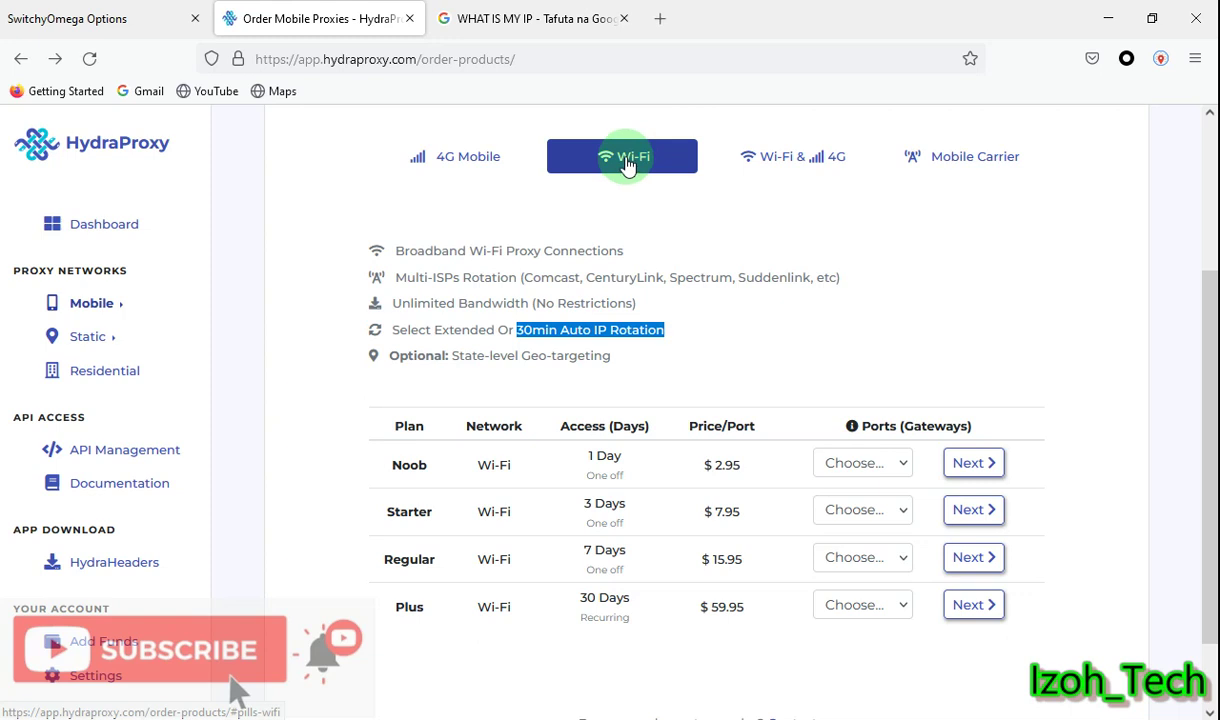
click(487, 173)
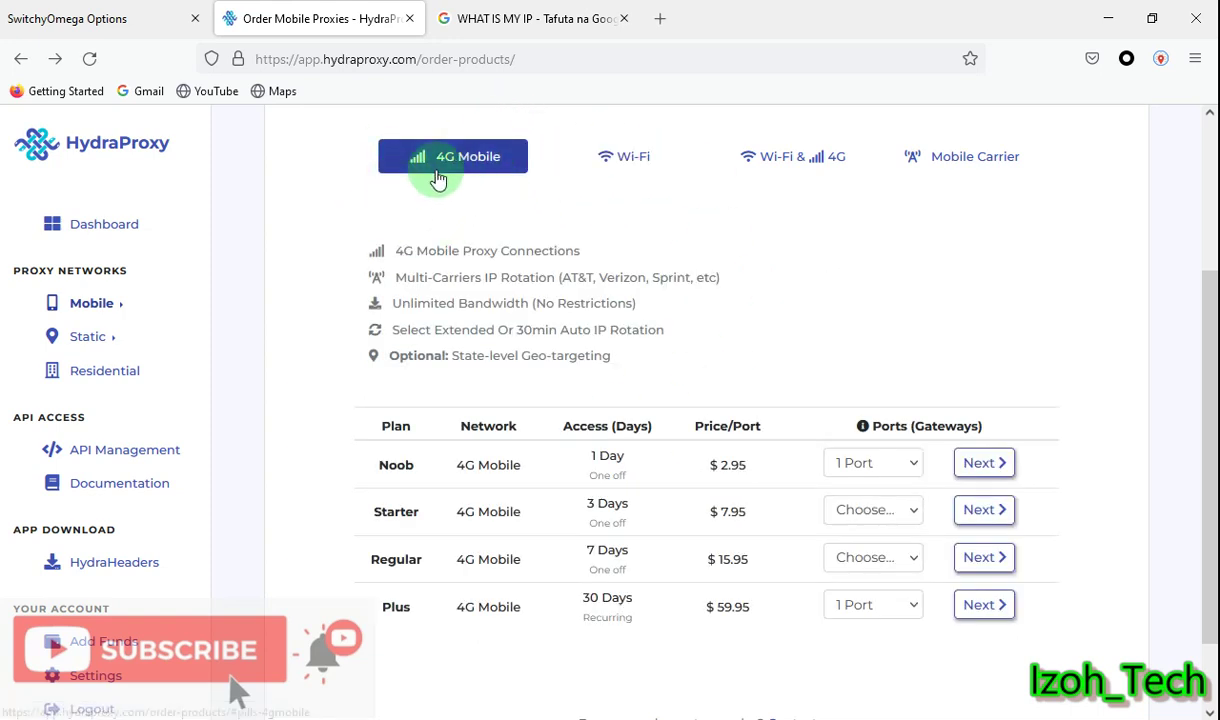
Step: Review the Wi-Fi & 4G plans: geo-targeting, extended rotation, unlimited bandwidth, multi-carrier rotation and supported carriers
click(792, 160)
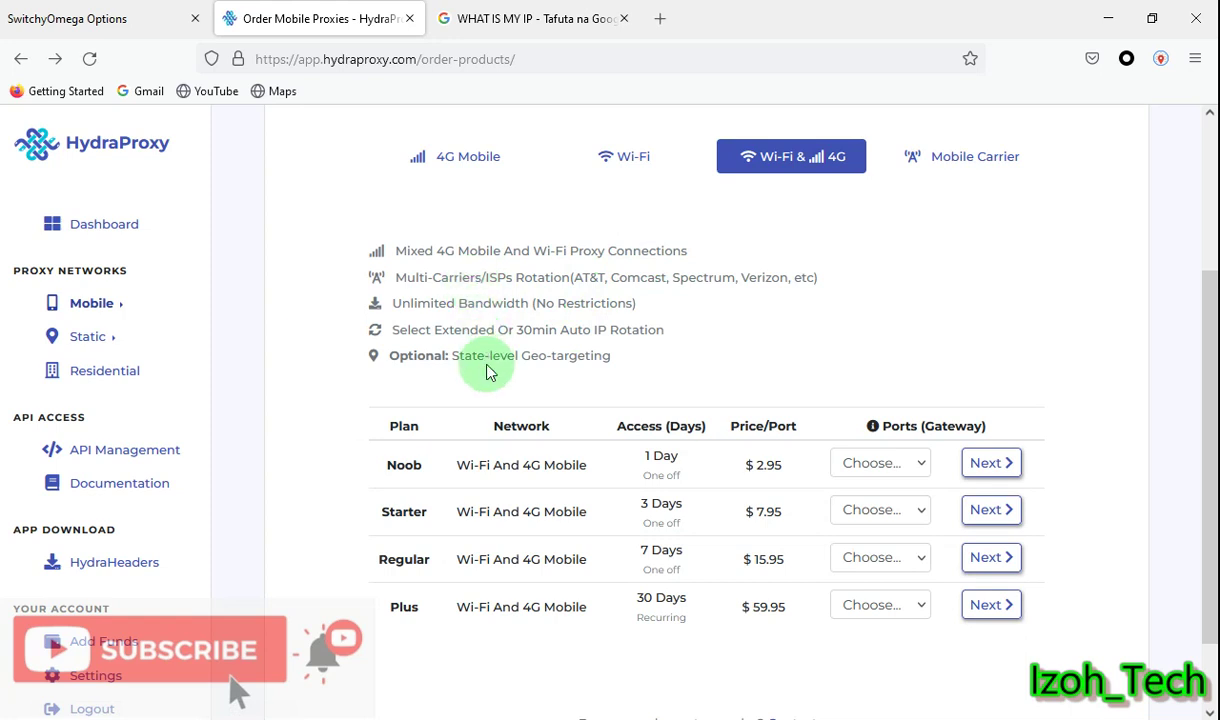
drag(459, 357, 625, 364)
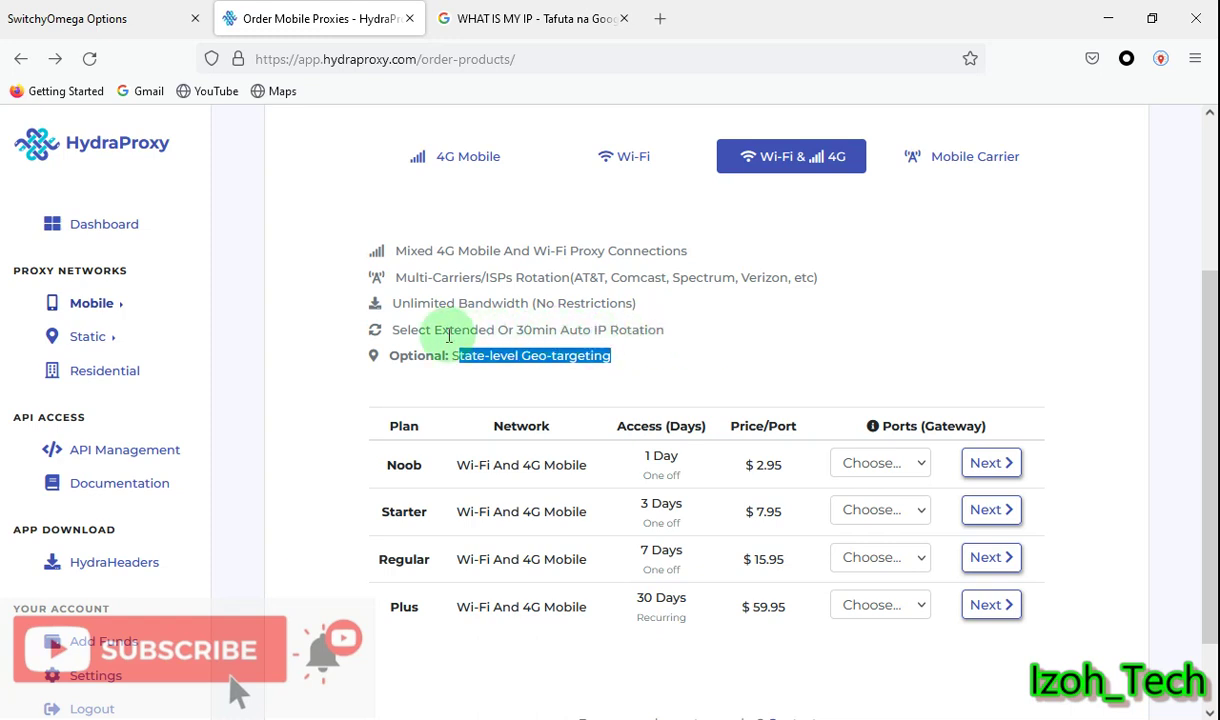
drag(440, 335, 495, 335)
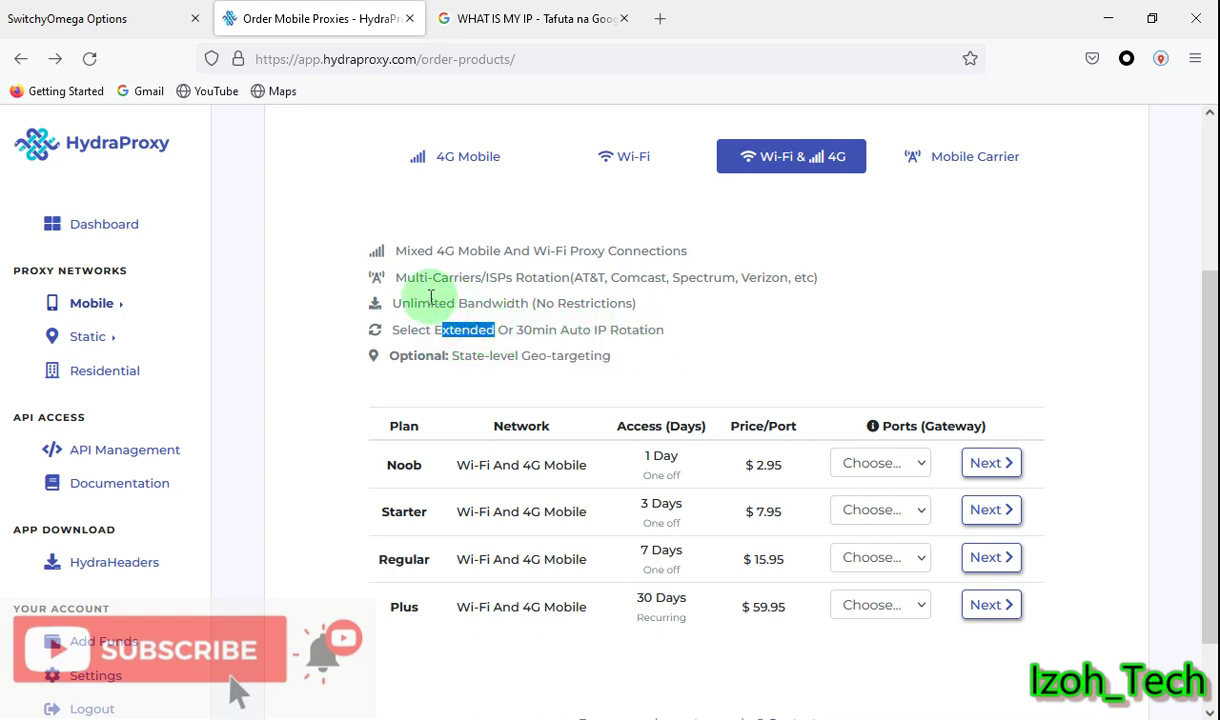
drag(400, 306, 499, 313)
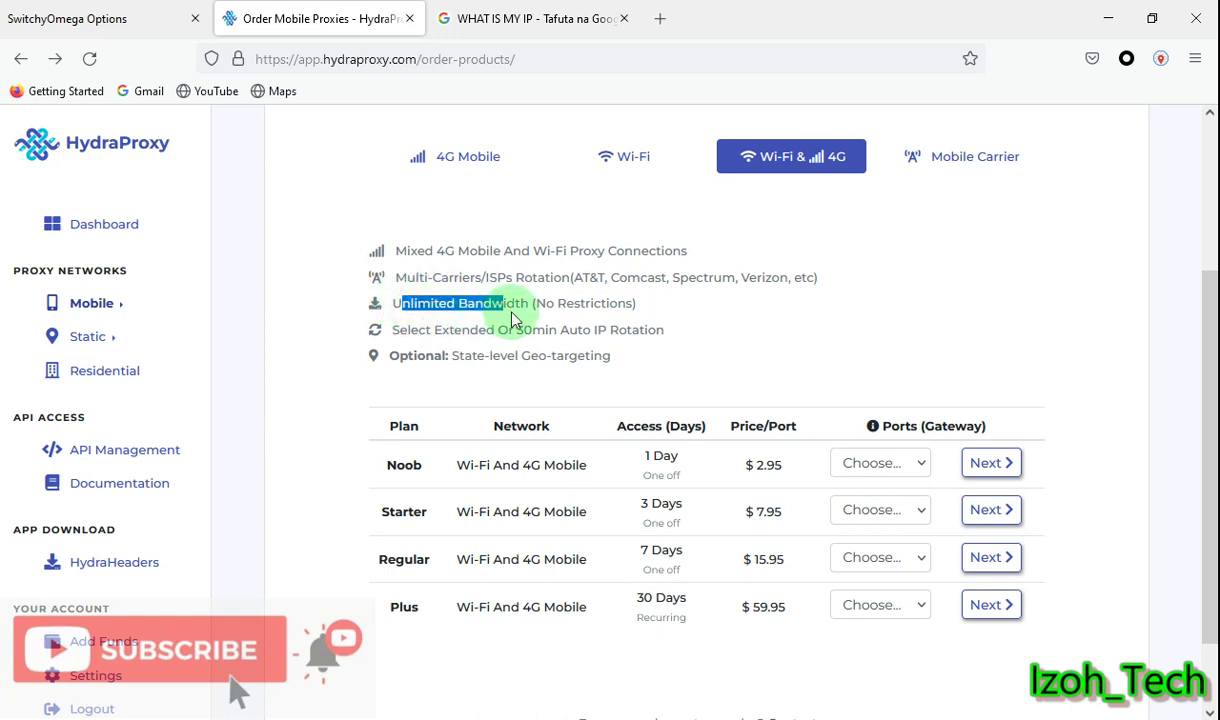
drag(399, 281, 541, 281)
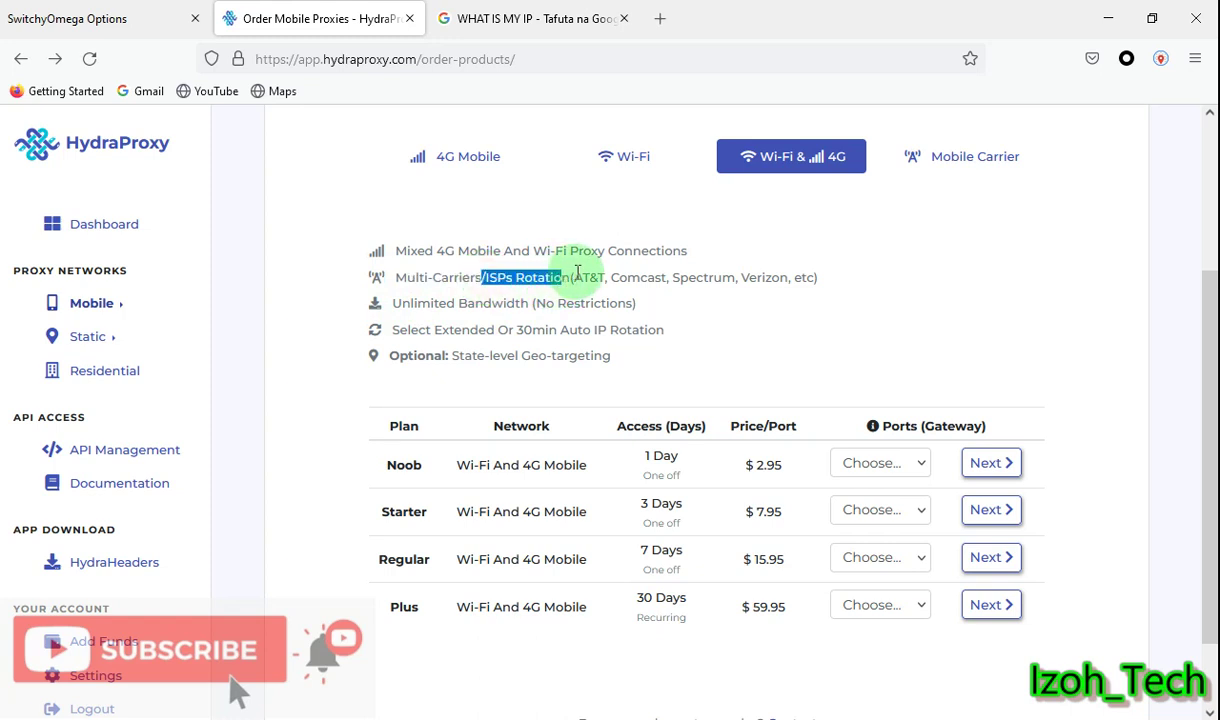
drag(573, 279, 799, 297)
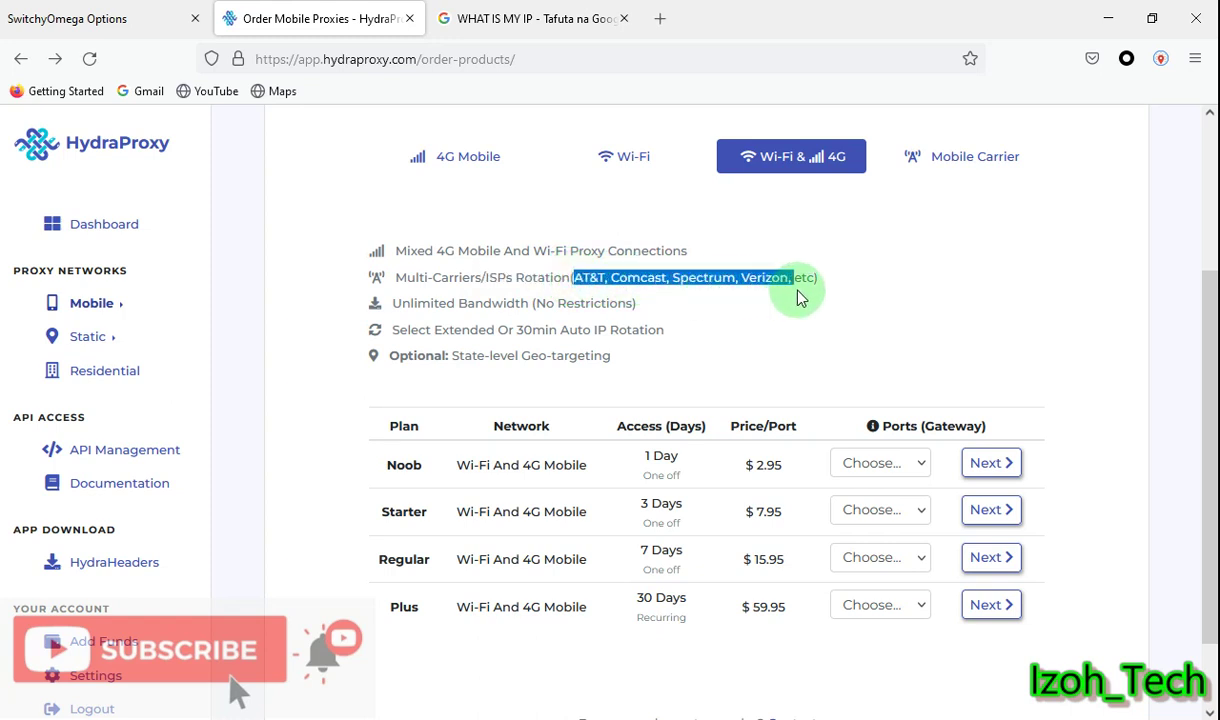
drag(399, 253, 689, 252)
Step: Review the Mobile Carrier plans: dedicated 4G proxies, AT&T/Verizon/T-Mobile choice, random locations only
click(975, 158)
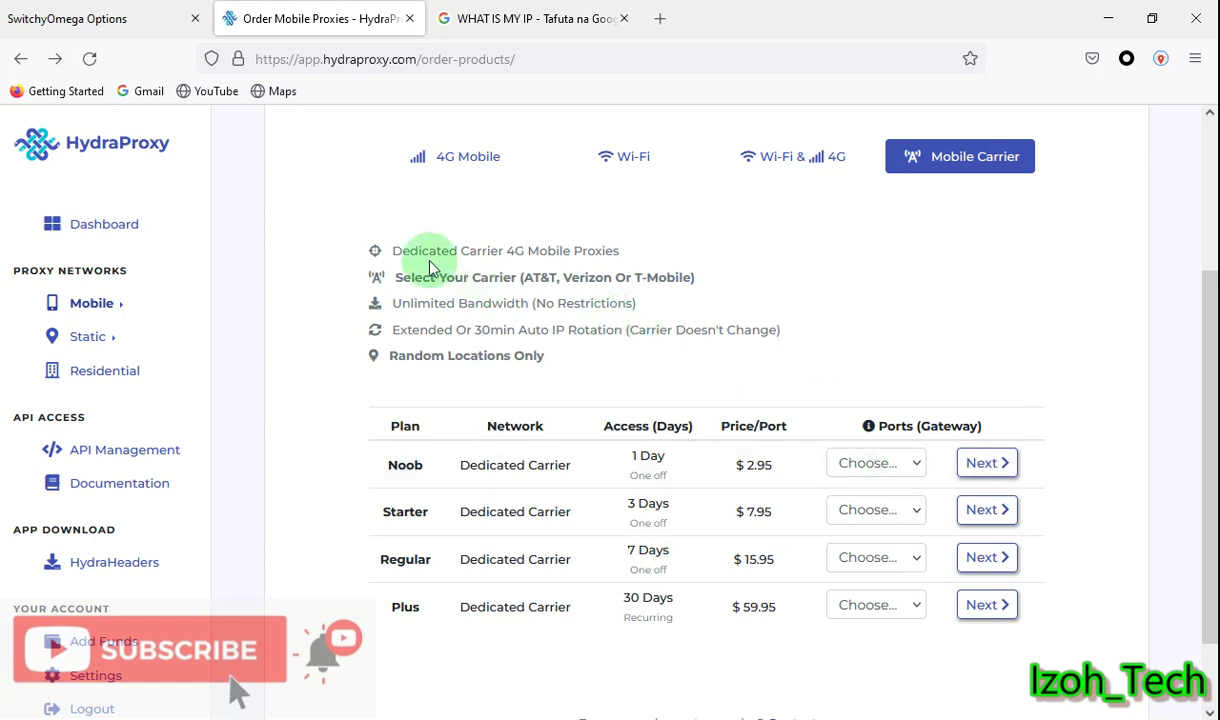
drag(393, 253, 613, 251)
drag(419, 278, 522, 275)
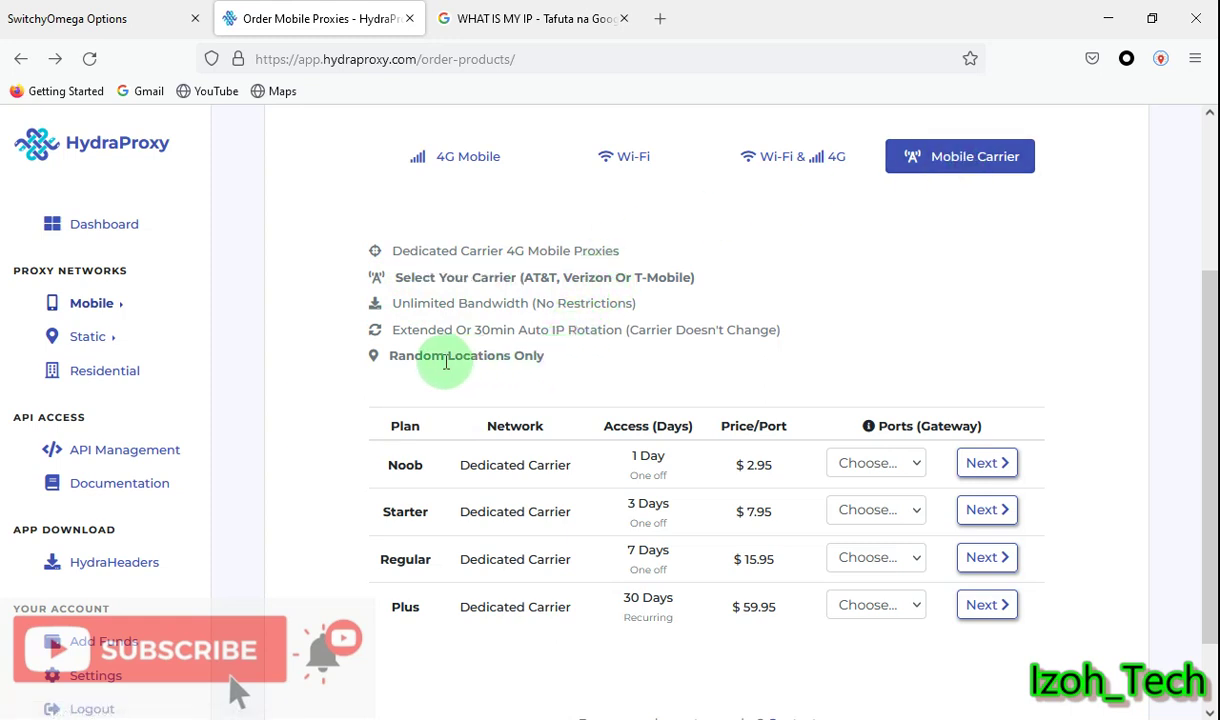
drag(397, 356, 556, 358)
drag(521, 277, 712, 287)
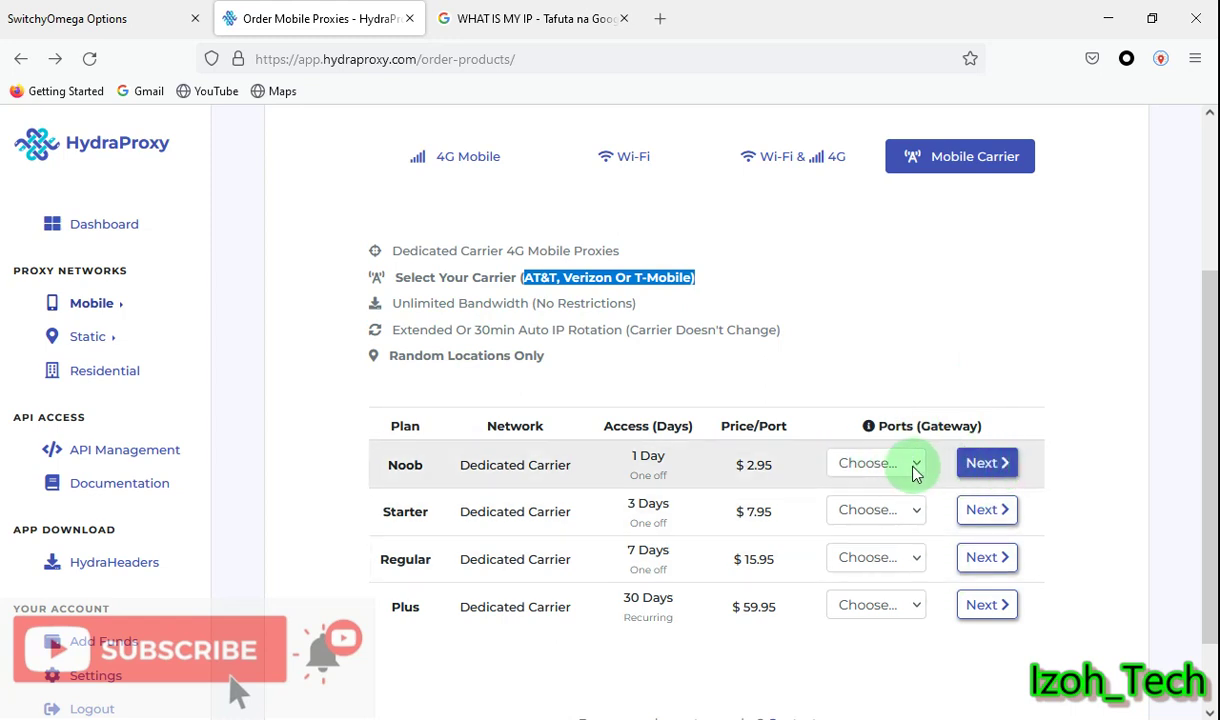
Step: Set the Noob plan to 1 Port and continue to its setup
click(884, 461)
click(852, 222)
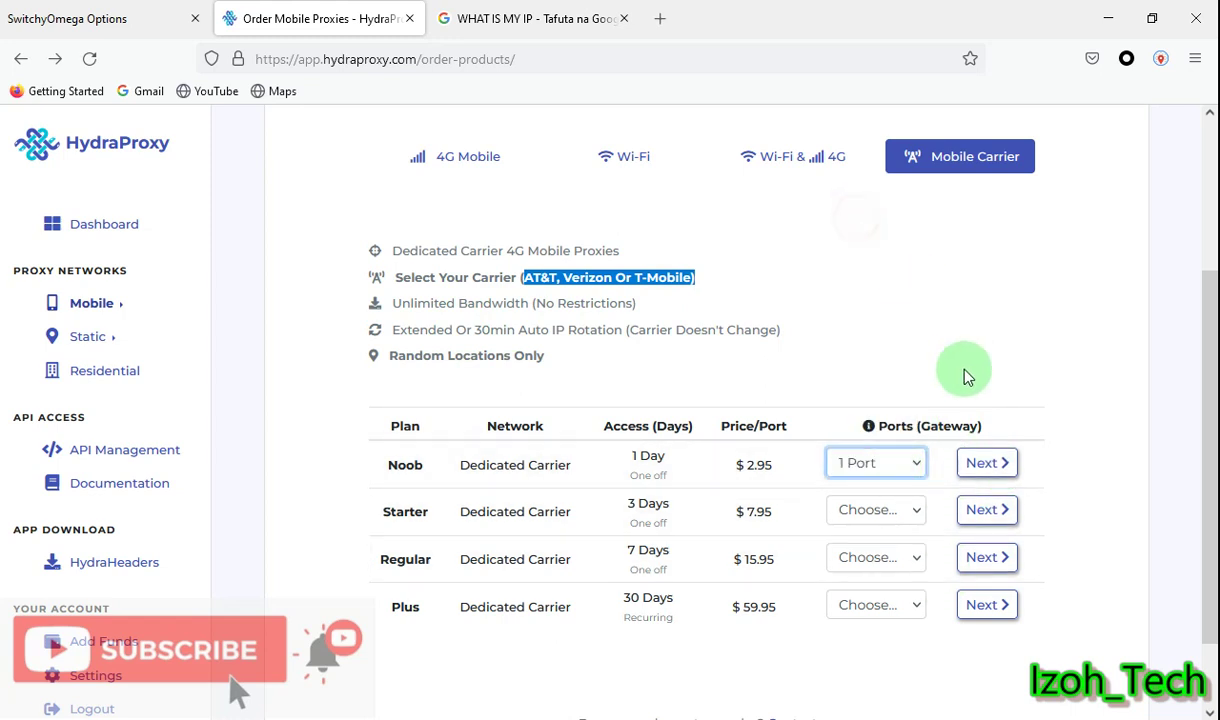
click(969, 472)
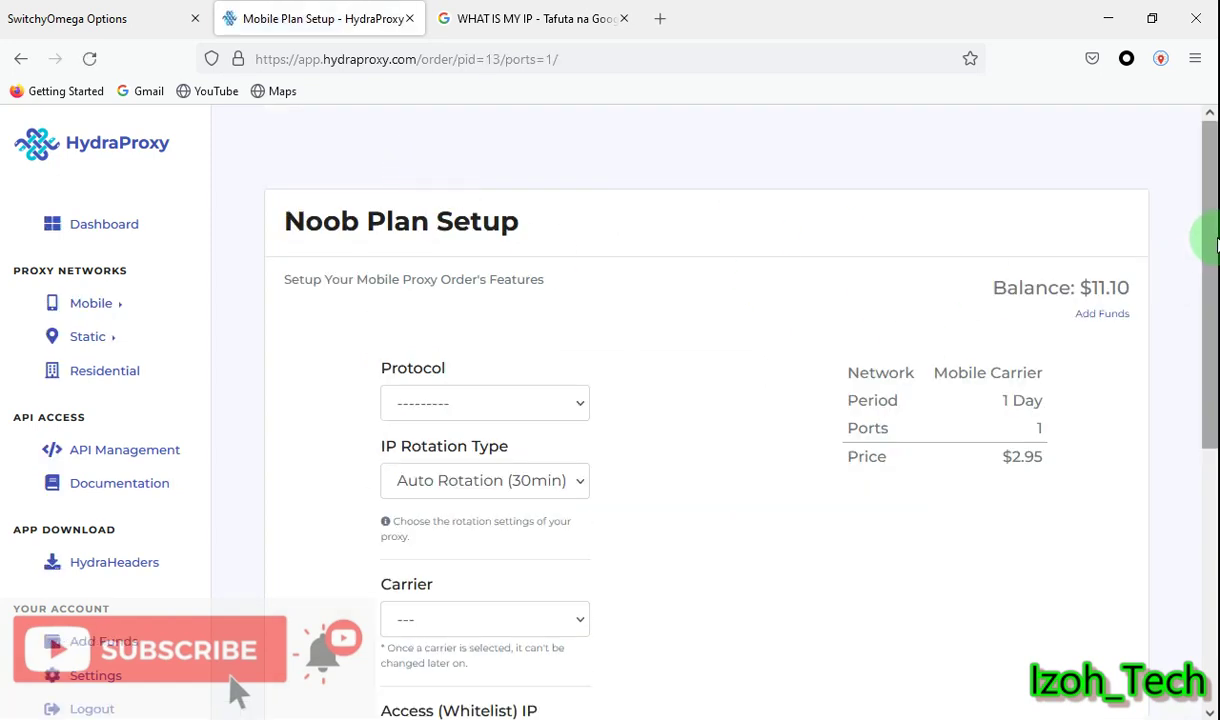
Step: Set protocol SOCKS5, rotation Auto Rotation (30min) and carrier AT&T in the Noob setup
drag(1215, 237, 1205, 333)
scroll(1213, 252, up, 1)
click(476, 230)
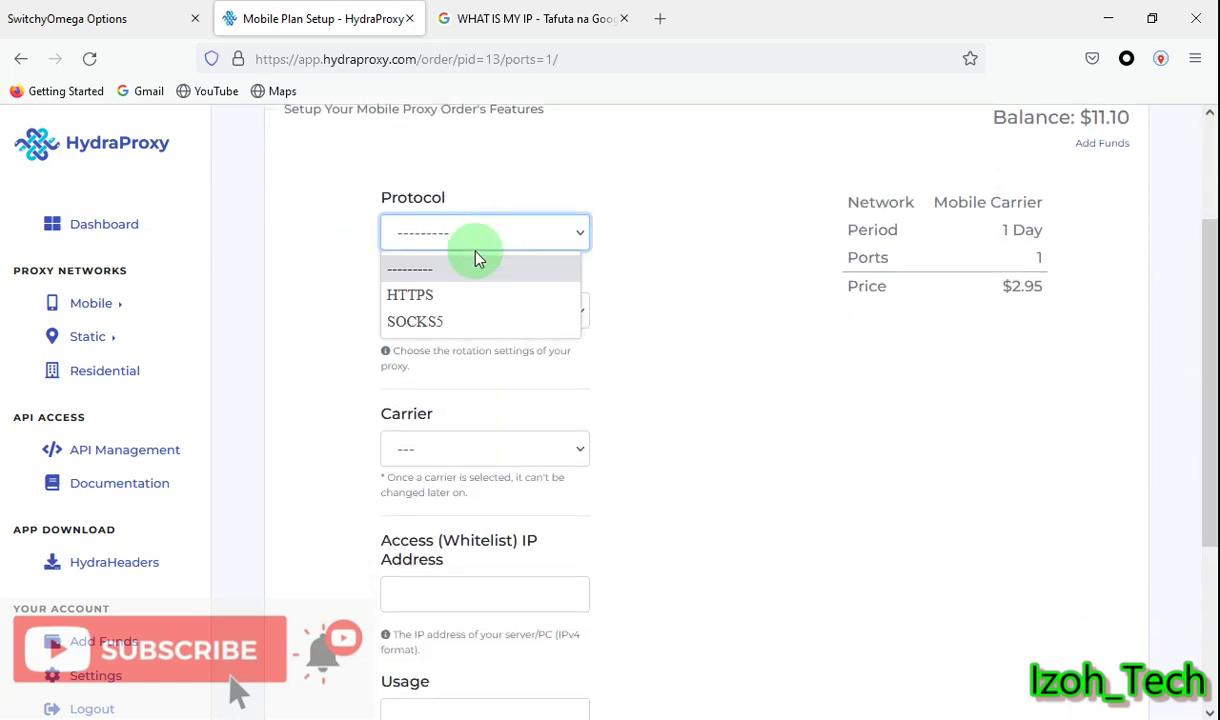
click(463, 320)
click(467, 318)
click(463, 346)
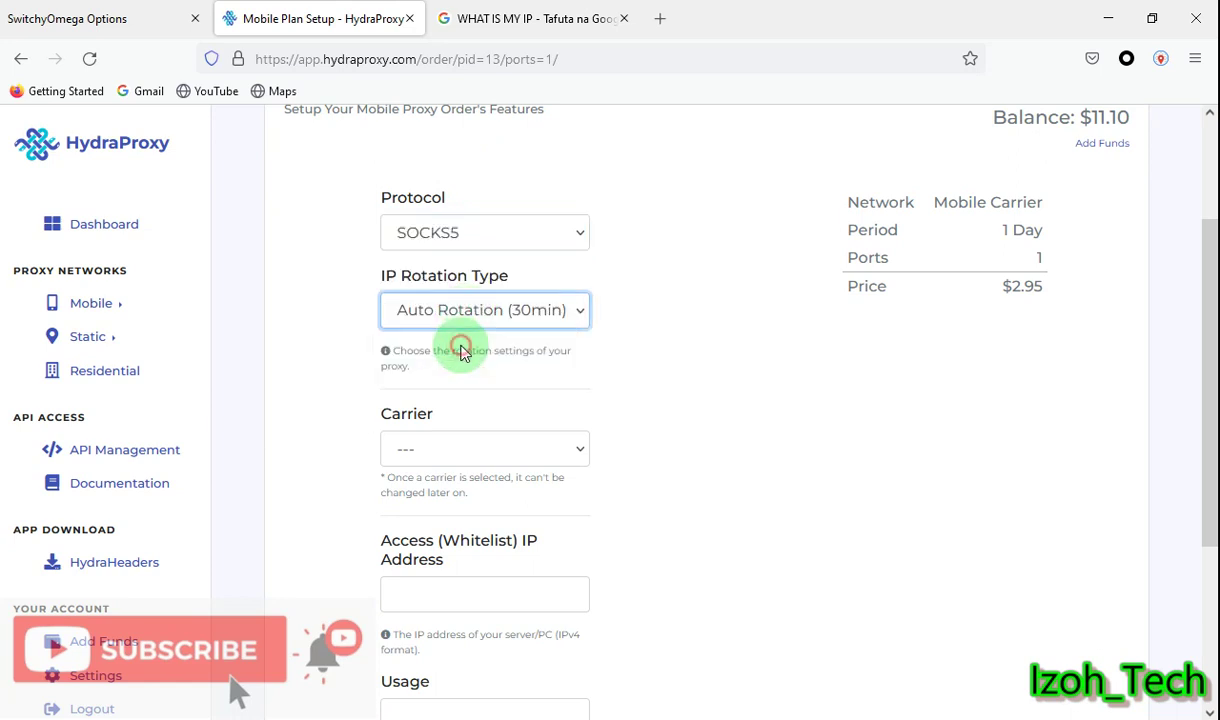
click(505, 450)
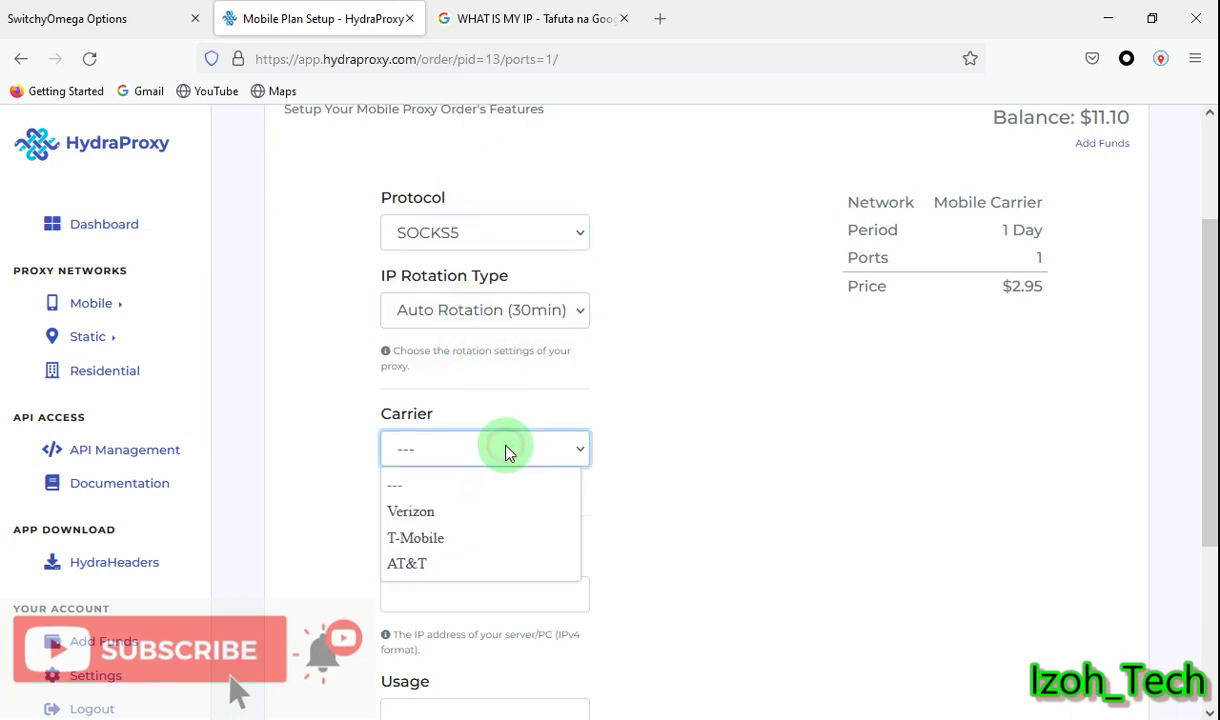
click(466, 572)
Step: Copy the public IP 105.27.237.116 from Google and paste it as the whitelist IP
drag(1206, 319, 1203, 414)
click(495, 18)
double_click(240, 366)
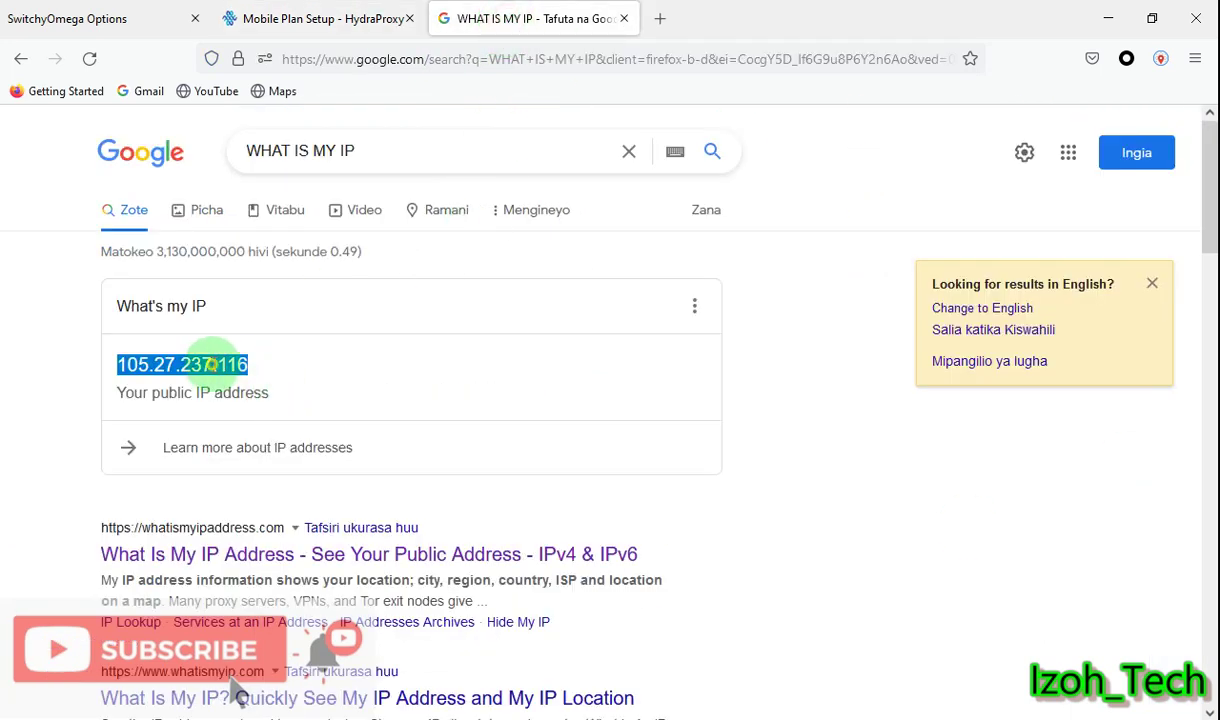
right_click(213, 366)
click(236, 386)
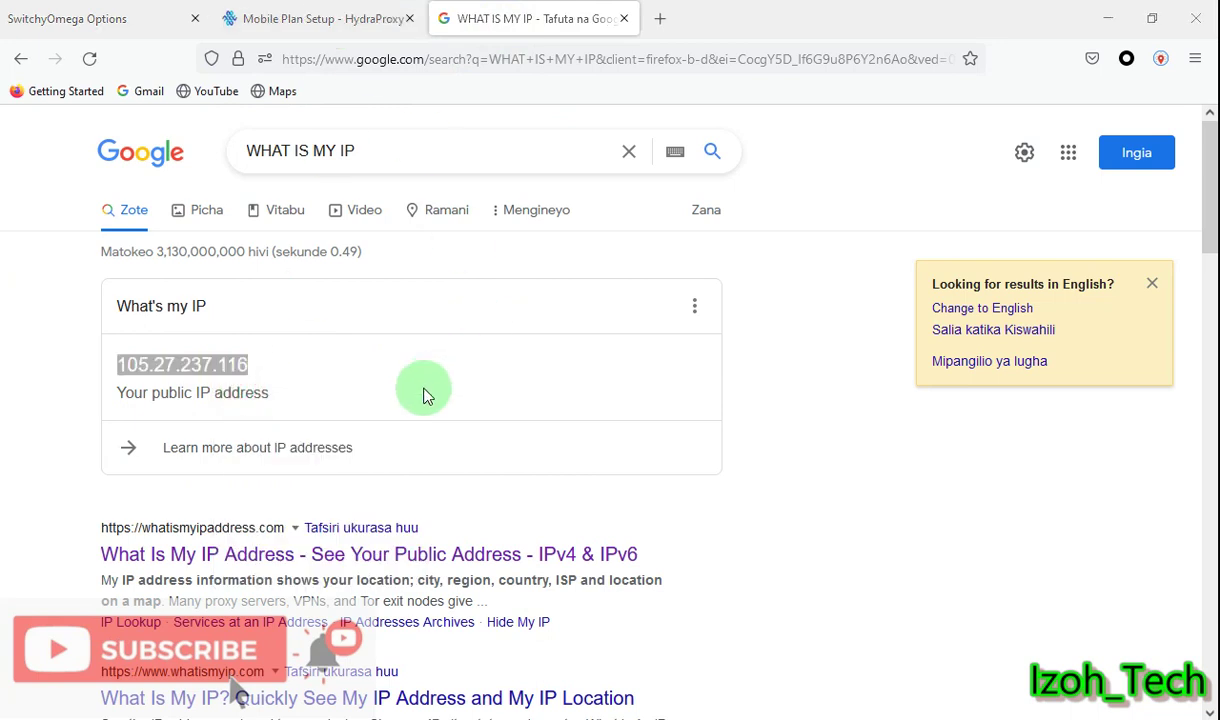
click(328, 16)
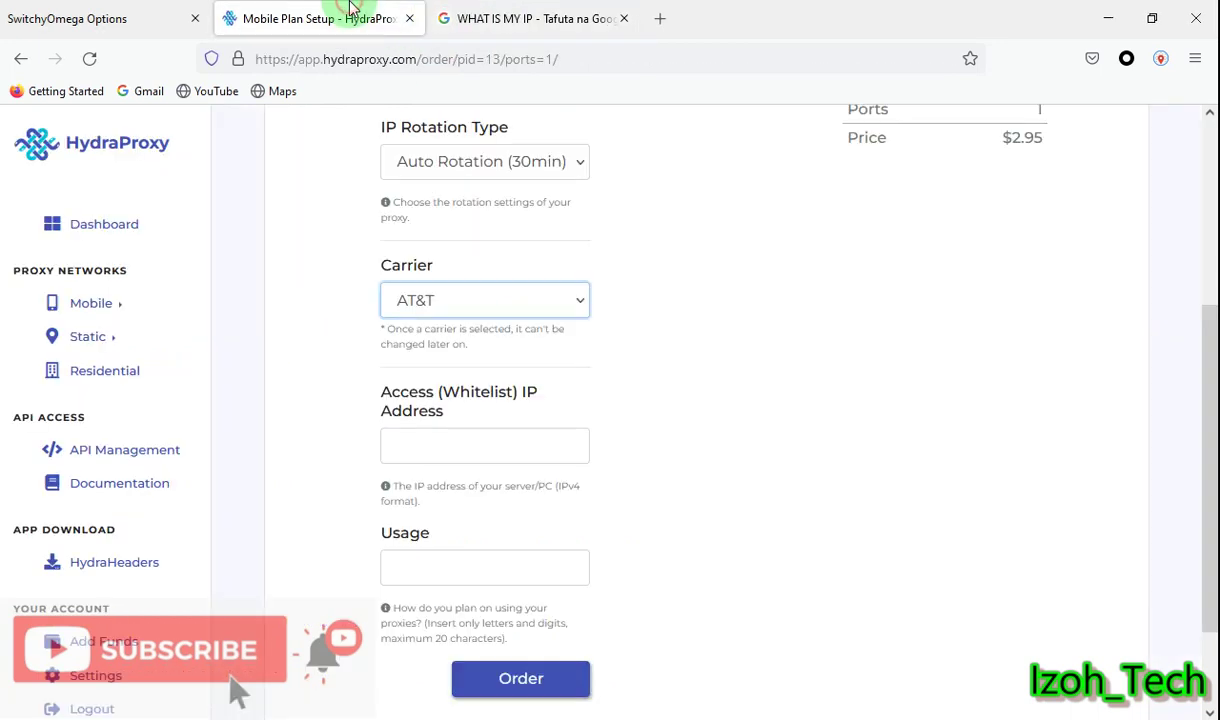
right_click(432, 450)
click(558, 273)
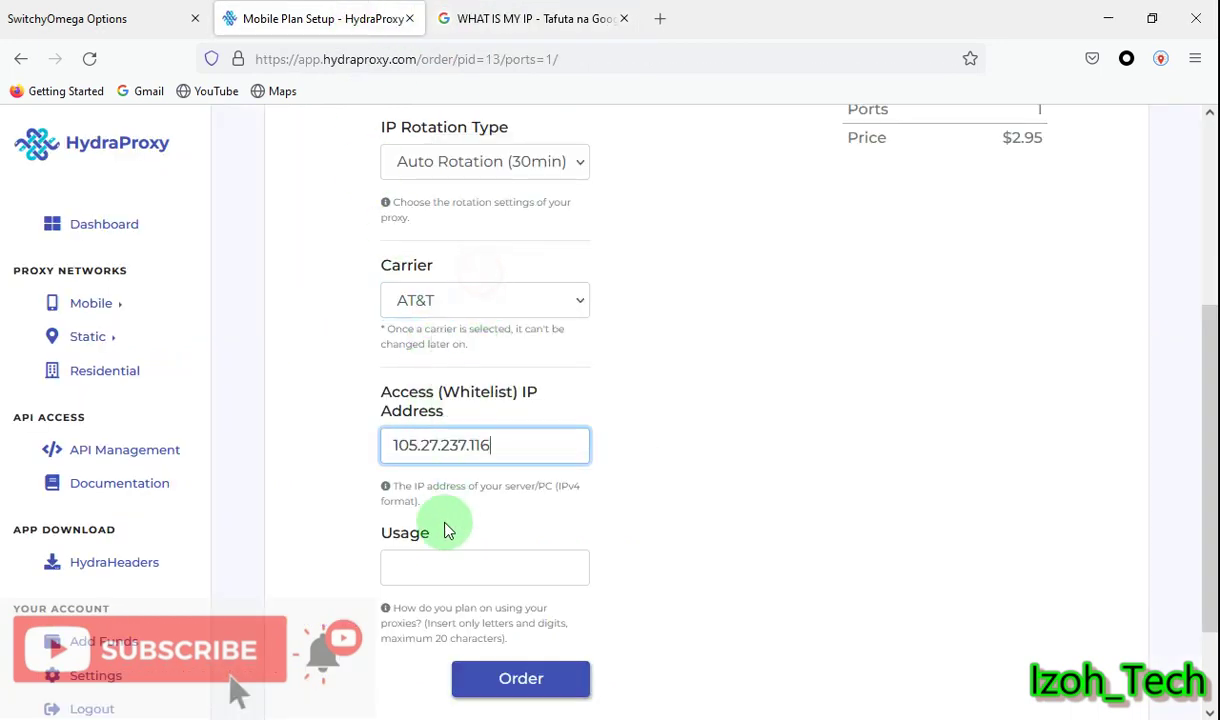
Step: Enter 'surveys' as the Usage
click(437, 578)
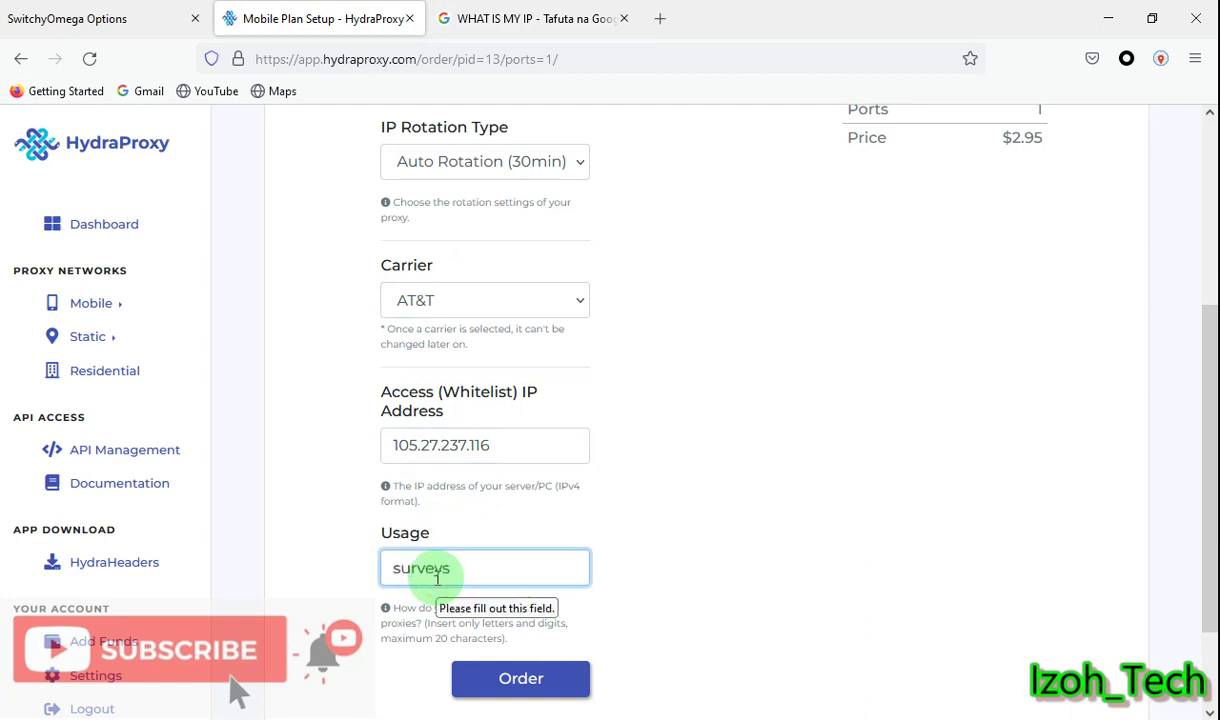
text(surveys)
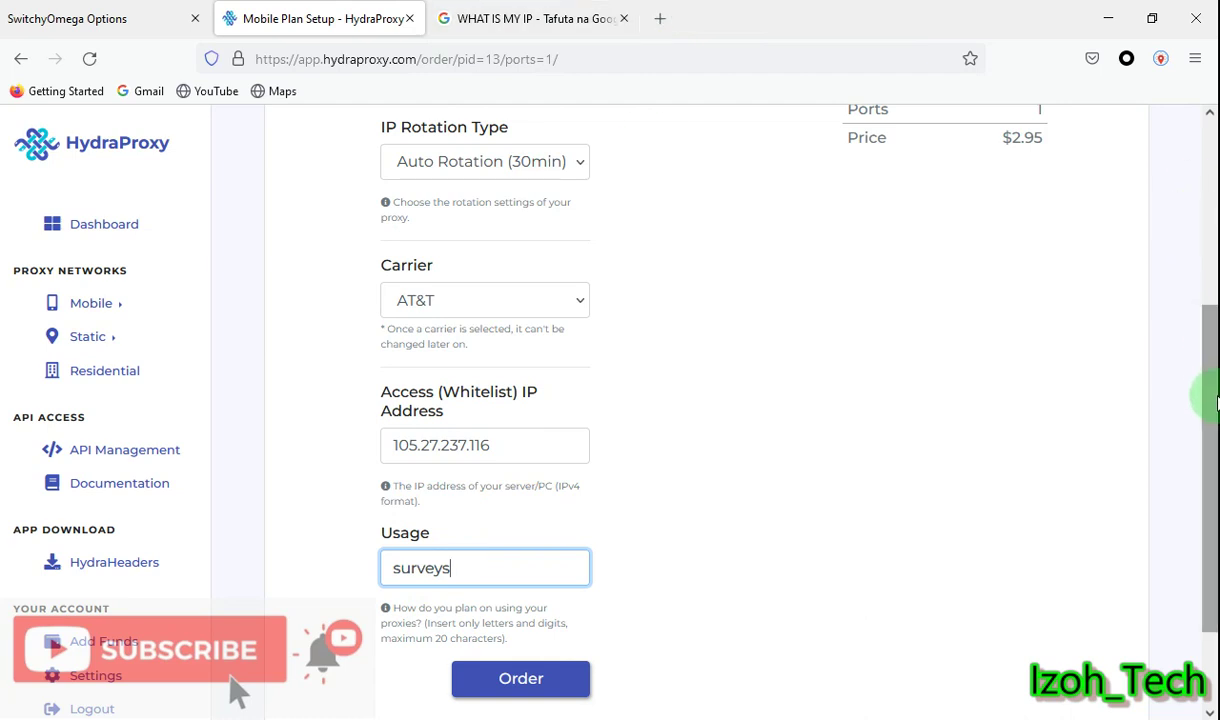
drag(1213, 400, 657, 167)
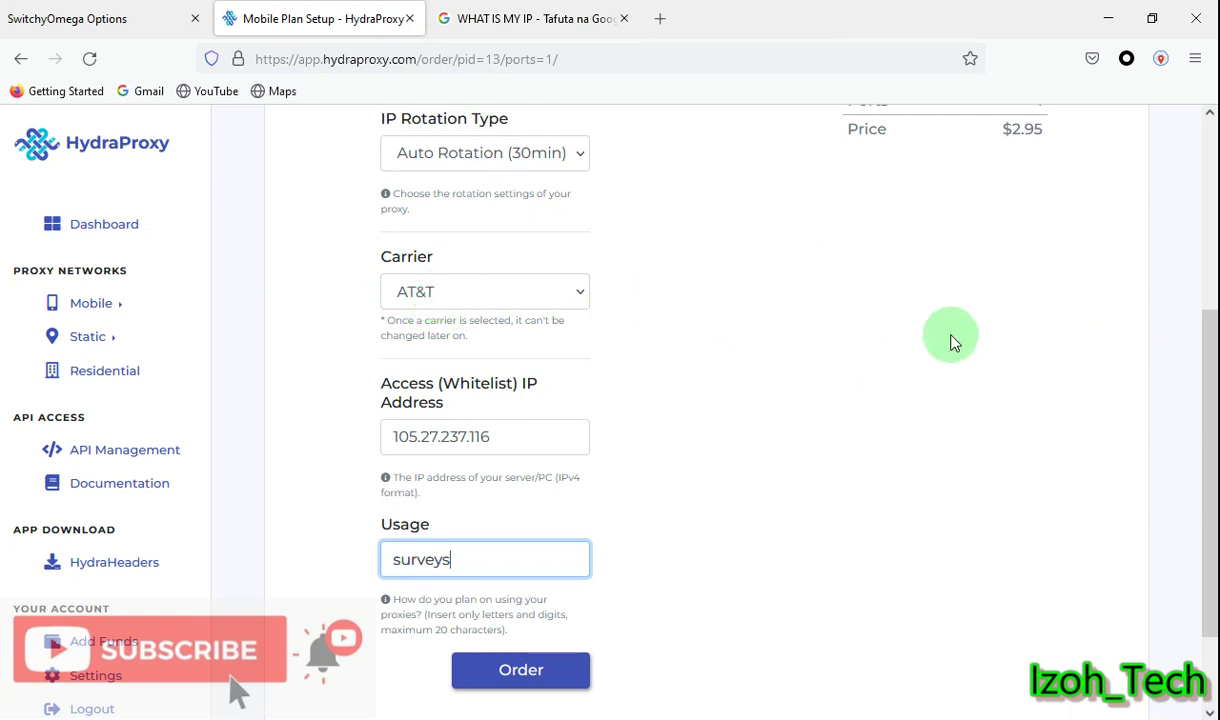
drag(1208, 310, 1215, 205)
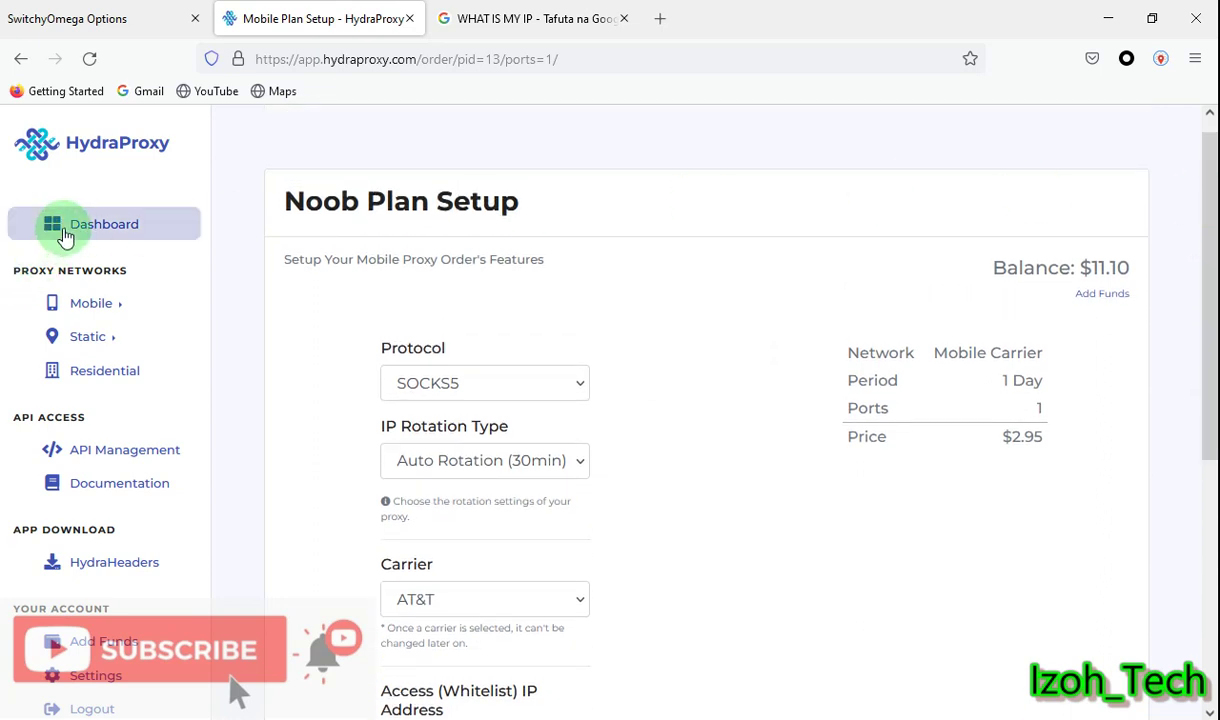
Step: Go back to the Dashboard and scroll to the active 24hr SOCKS5 static proxy order
click(21, 59)
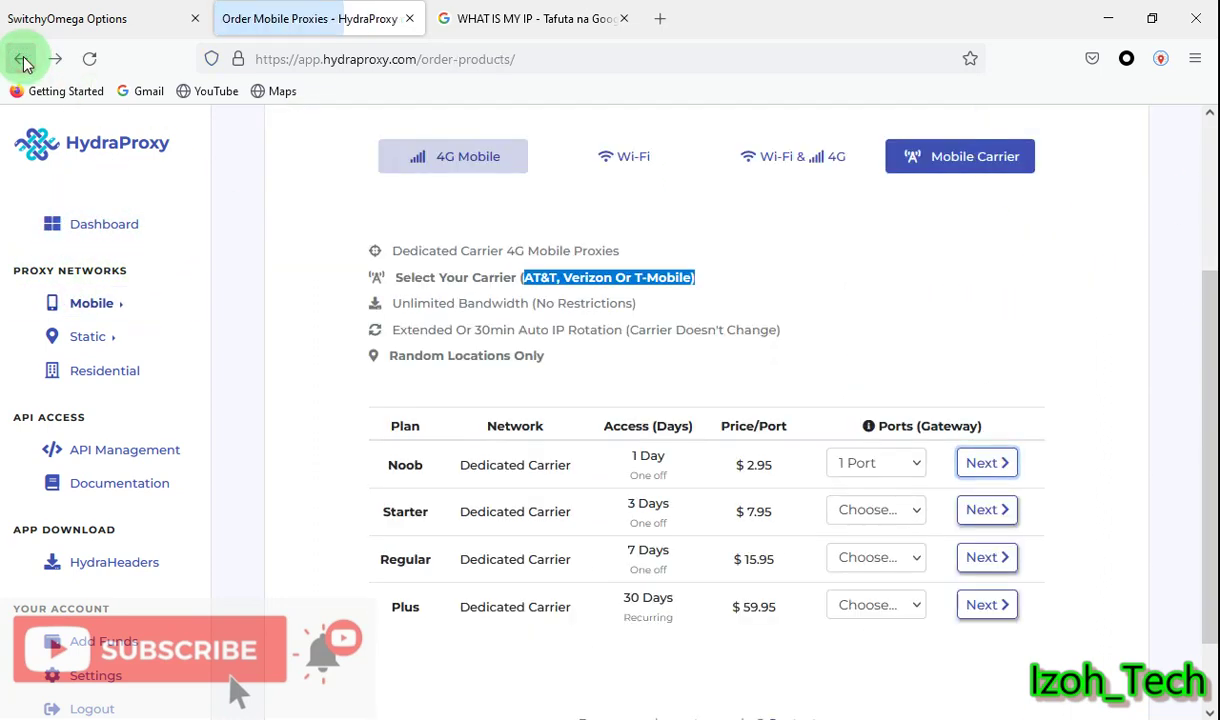
click(706, 284)
drag(1212, 335, 1205, 173)
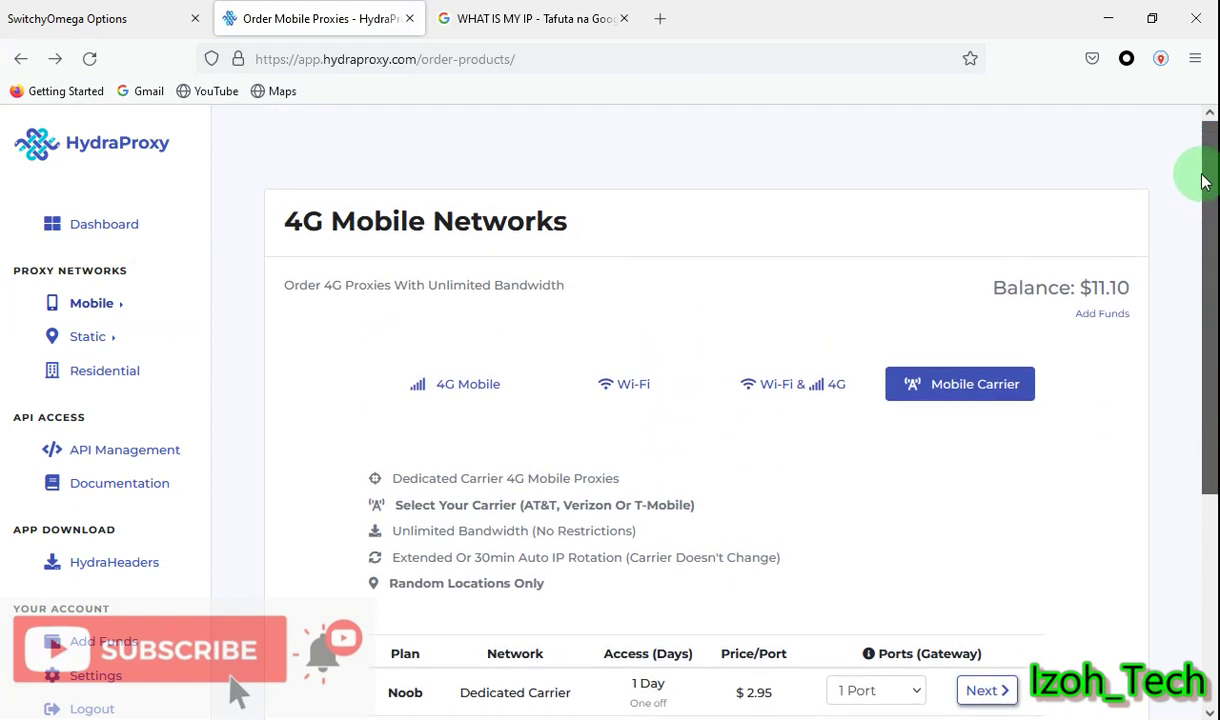
click(113, 224)
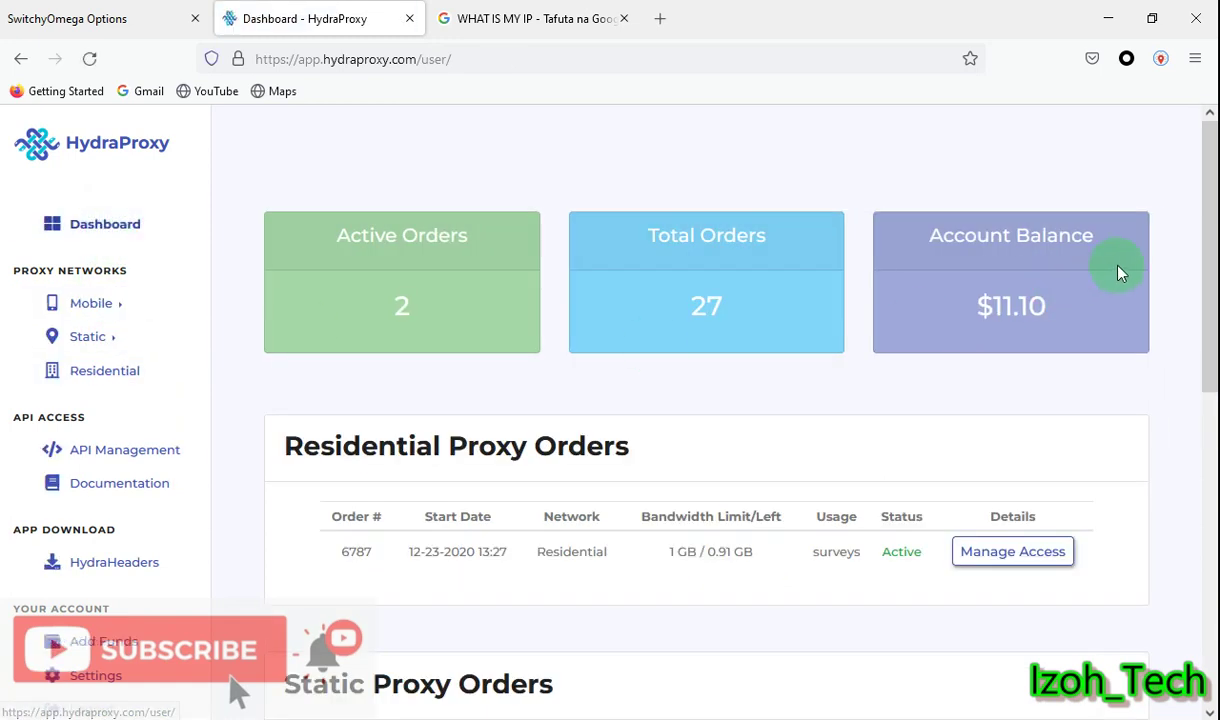
drag(1212, 218, 1206, 264)
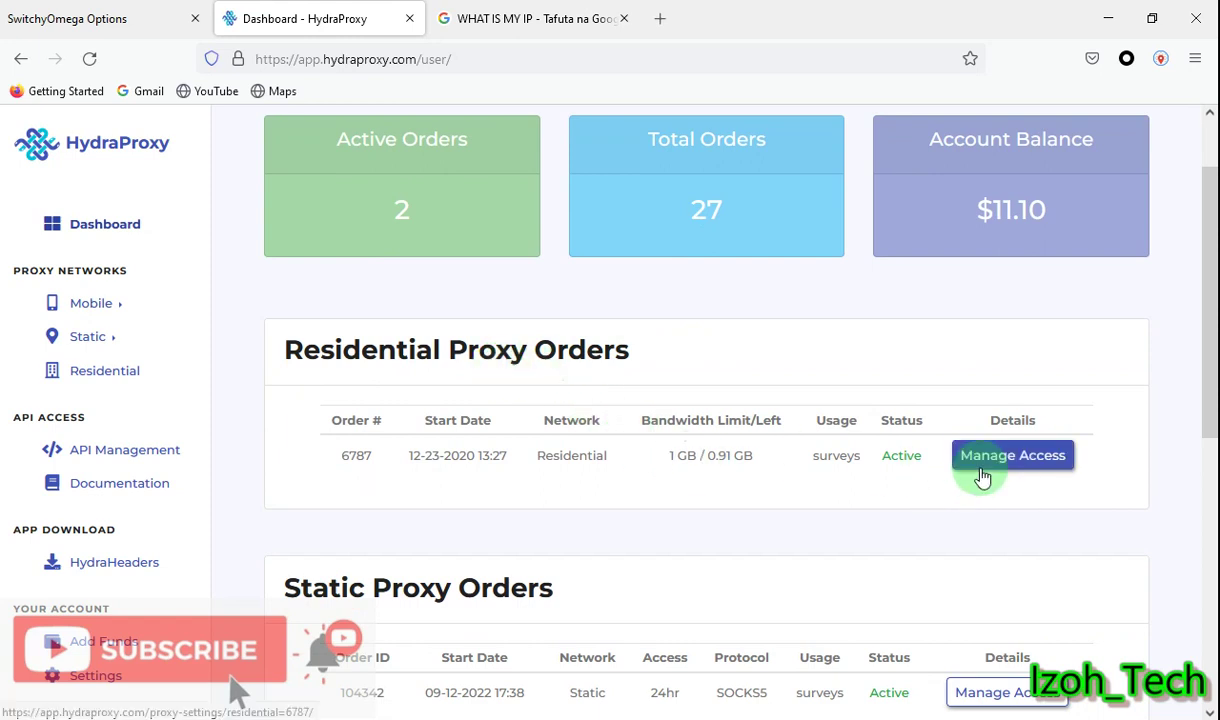
drag(1206, 322, 1212, 505)
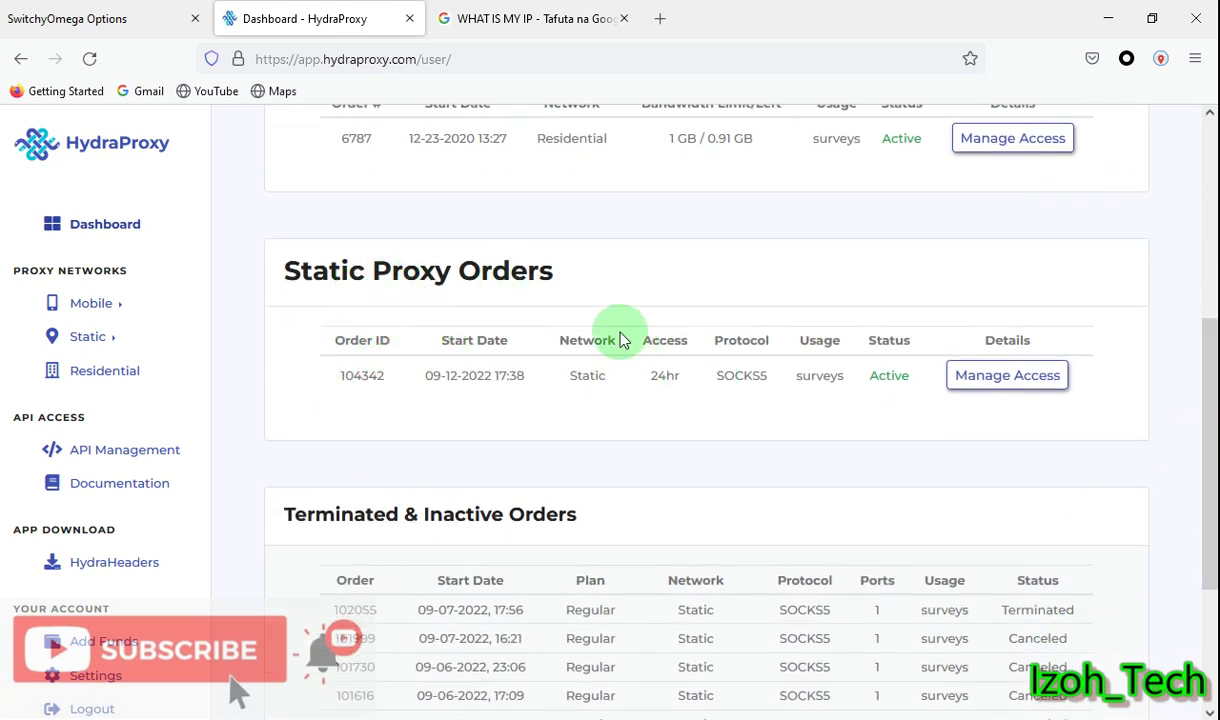
click(998, 385)
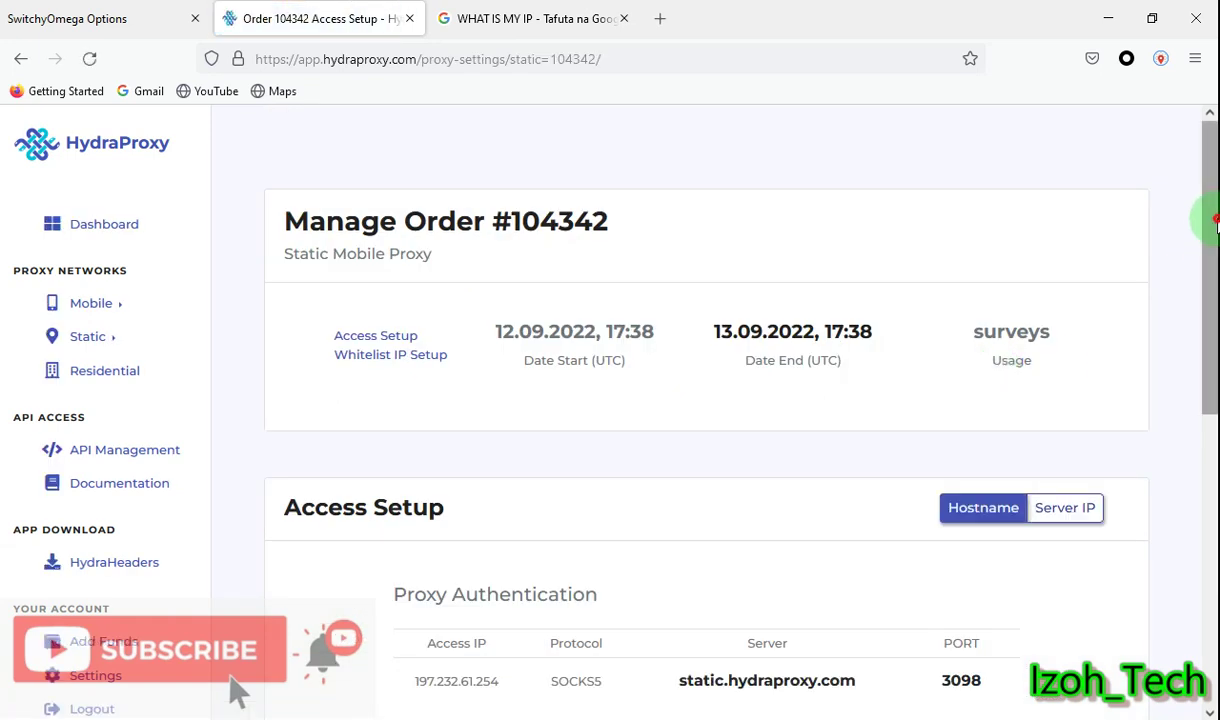
drag(1206, 218, 1212, 408)
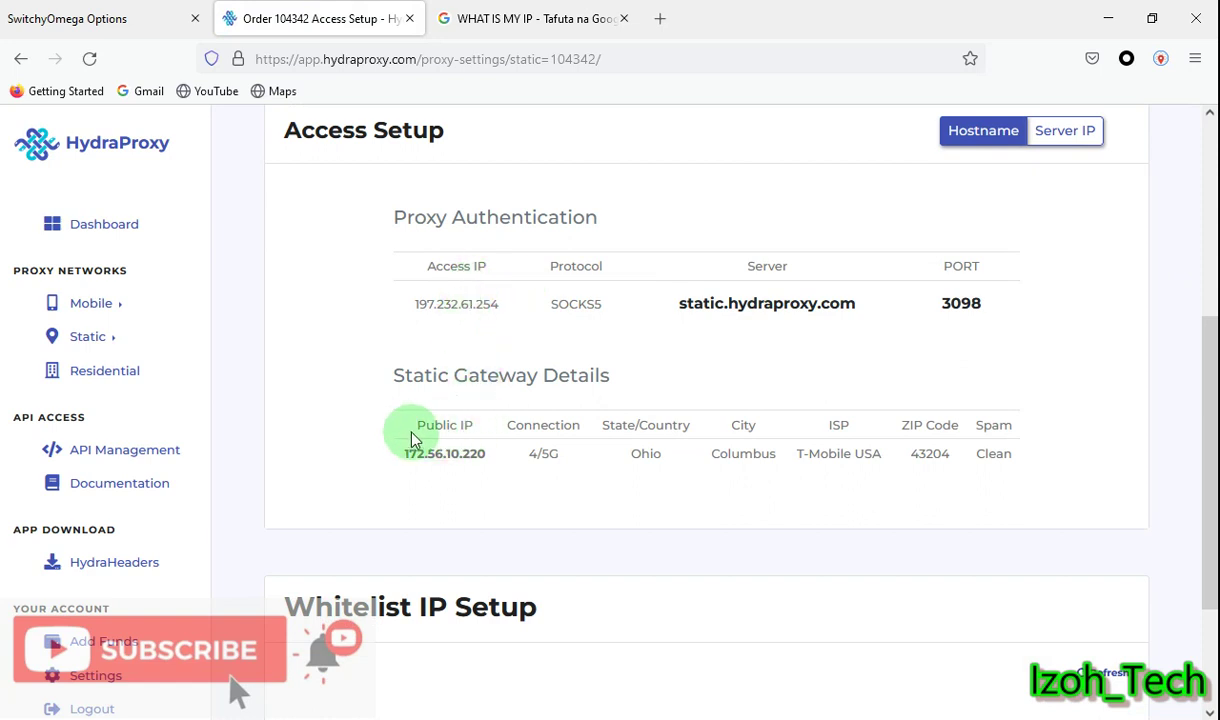
drag(395, 457, 471, 473)
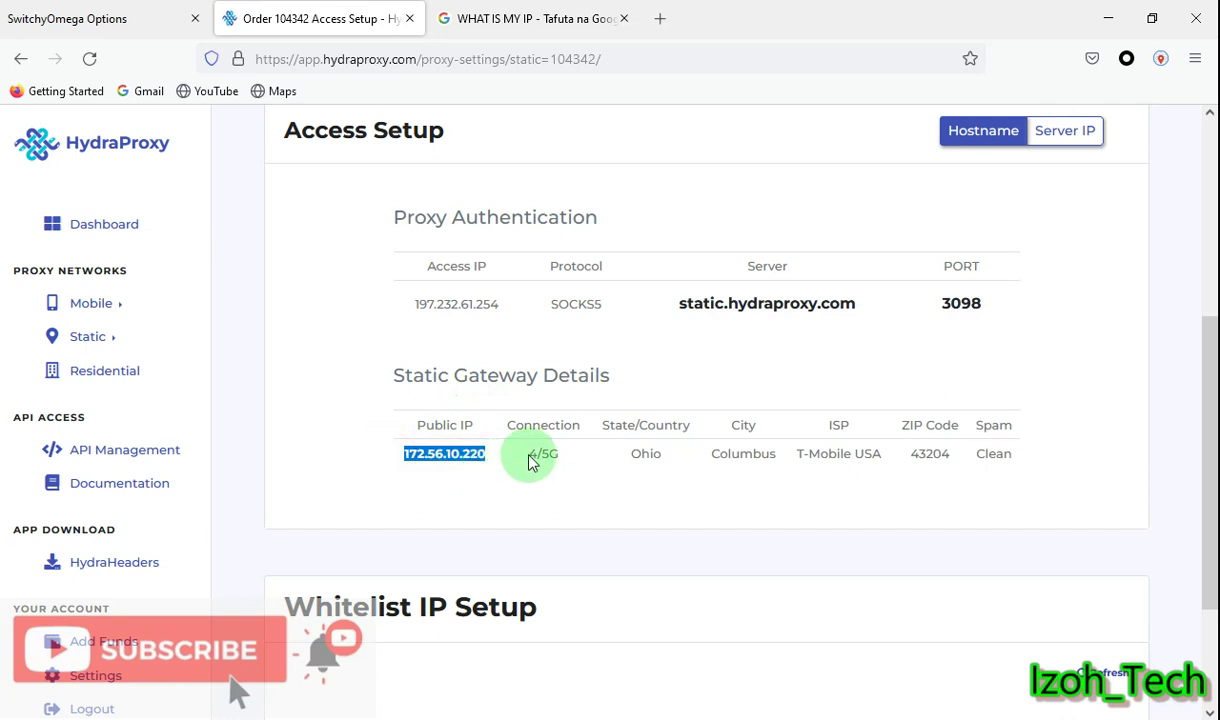
drag(529, 457, 566, 462)
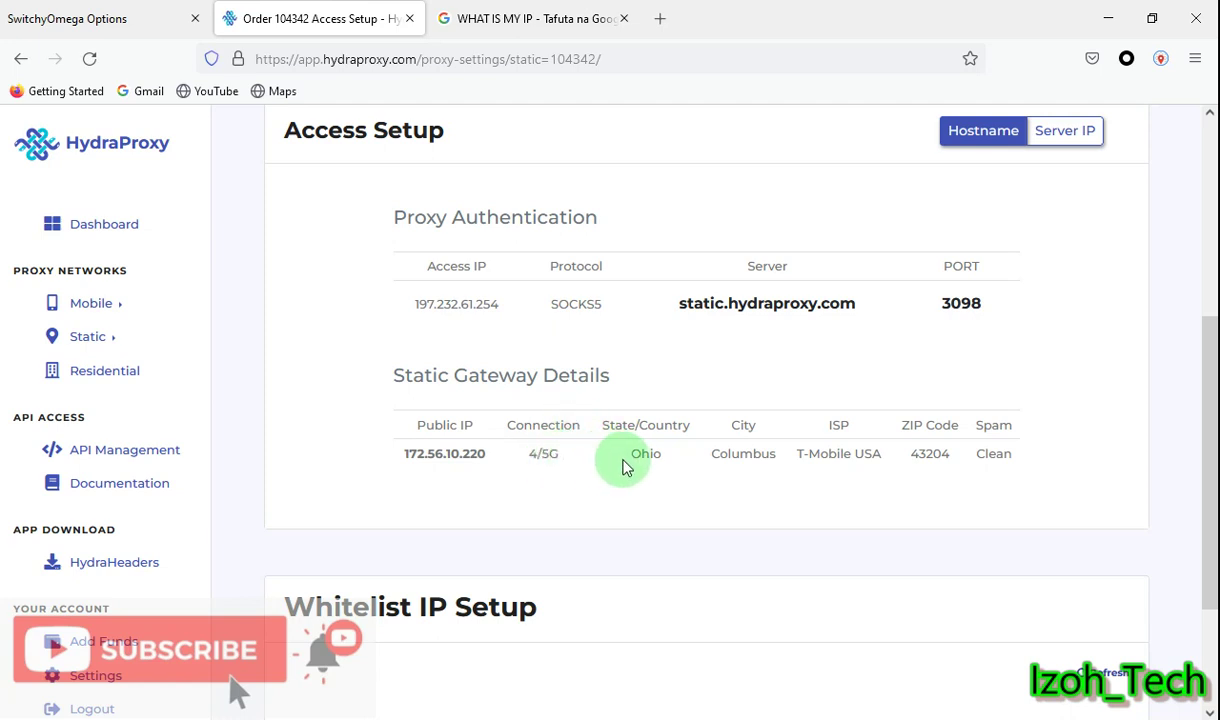
drag(626, 466, 1020, 462)
click(962, 450)
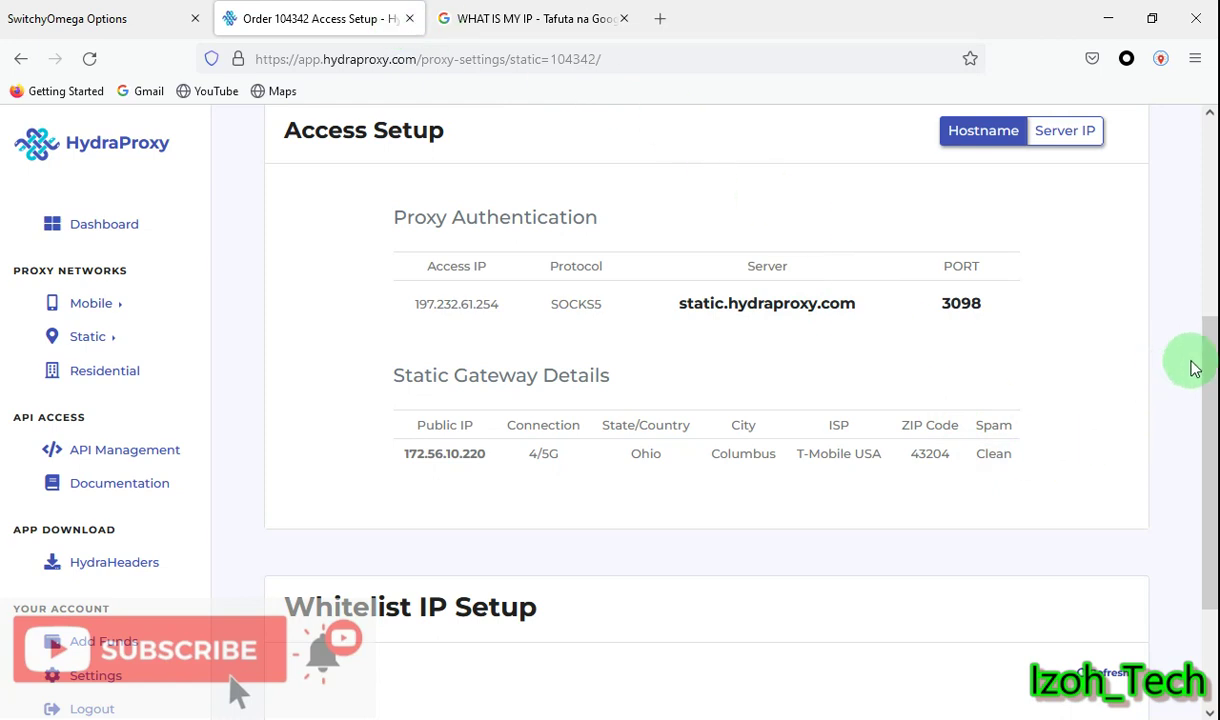
drag(1212, 383, 1215, 472)
Step: Bring the Google result showing 105.27.237.116 back to the front
click(510, 18)
right_click(207, 366)
click(410, 336)
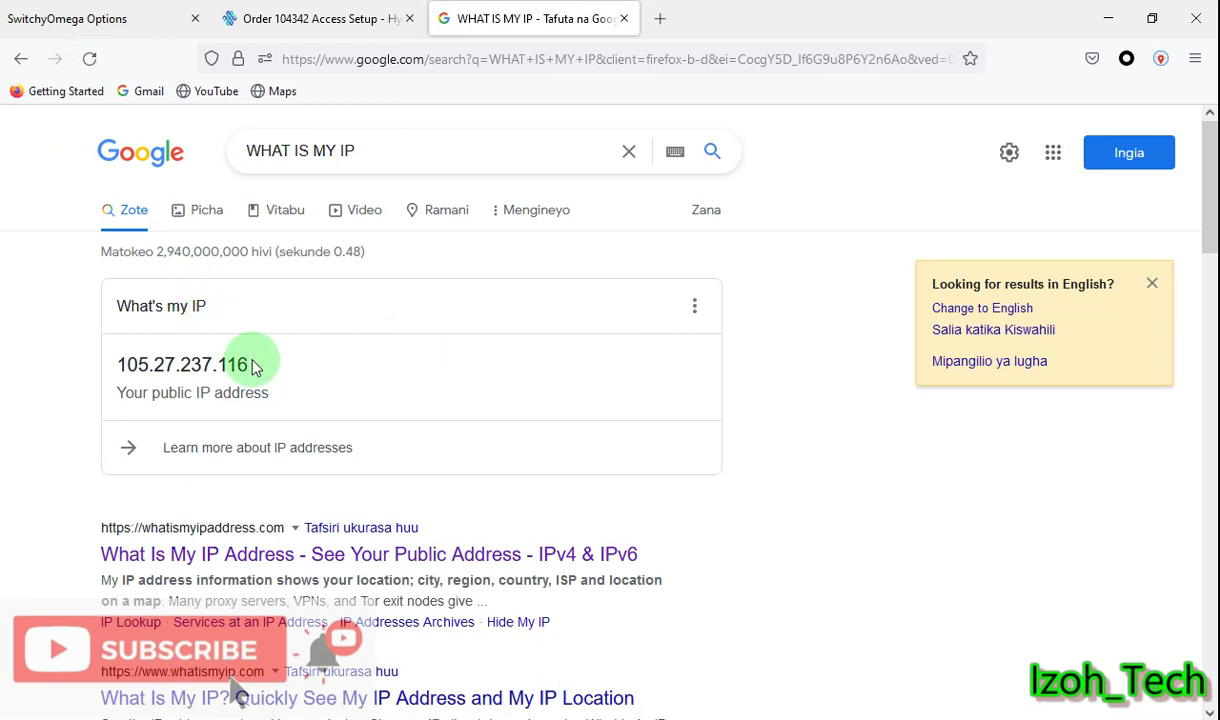
Step: Copy the IP 105.27.237.116 from Google's What's my IP card and return to HydraProxy
drag(253, 368, 118, 365)
right_click(130, 365)
click(150, 388)
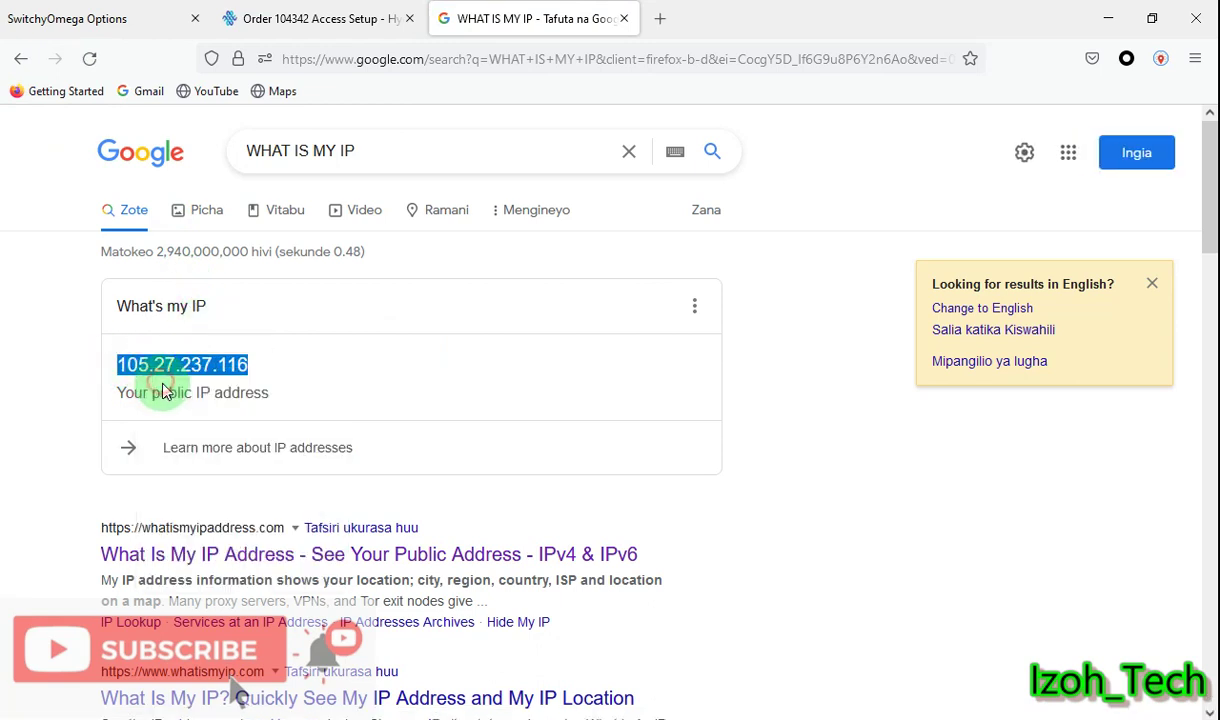
click(270, 15)
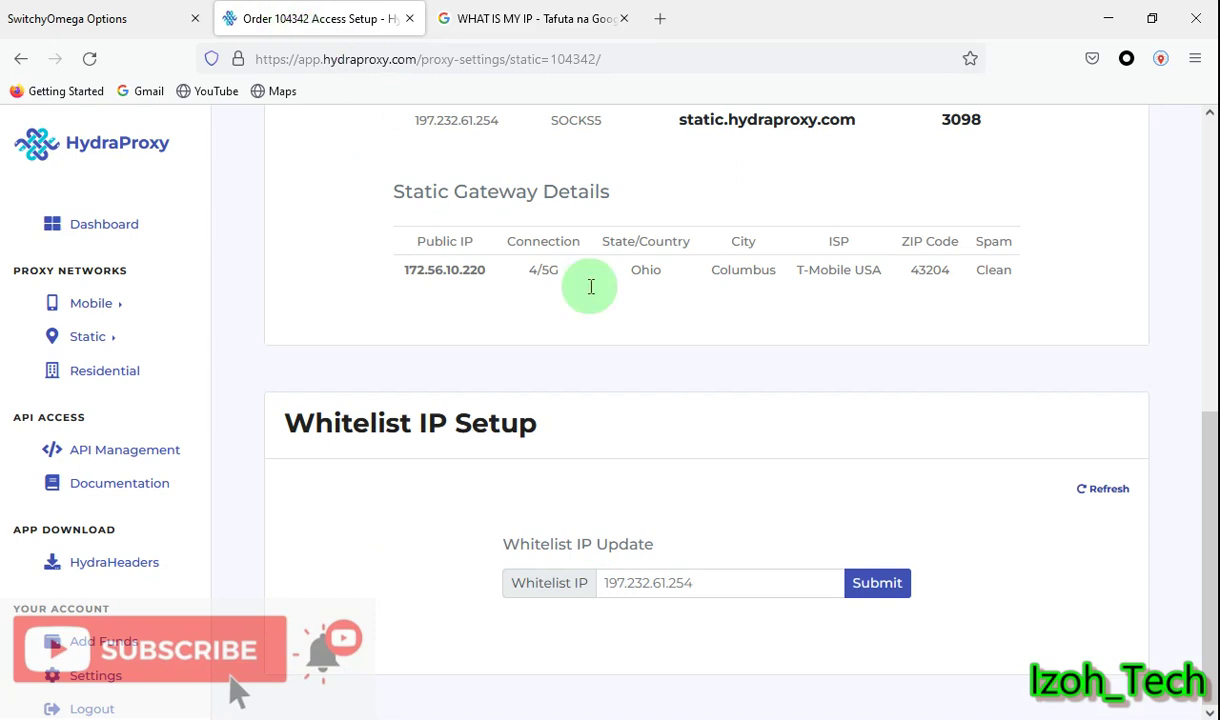
Step: Paste 105.27.237.116 into the Whitelist IP field, submit, and confirm it as the Access IP
right_click(676, 582)
click(724, 418)
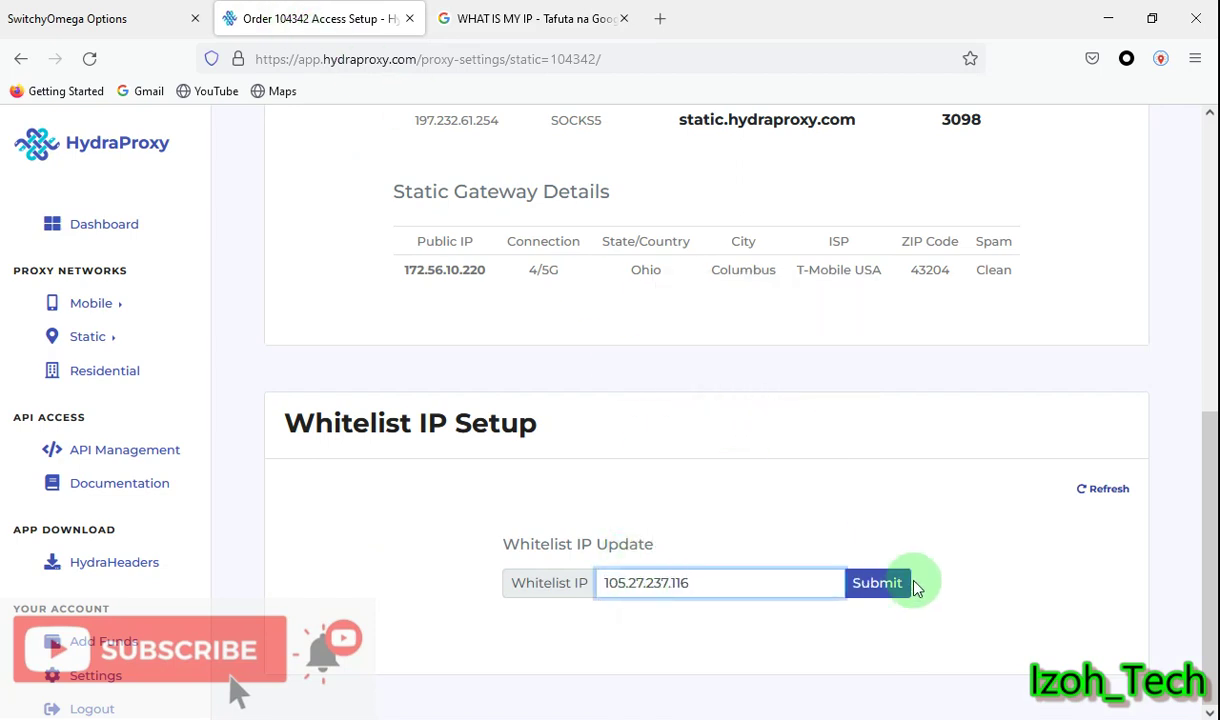
click(880, 583)
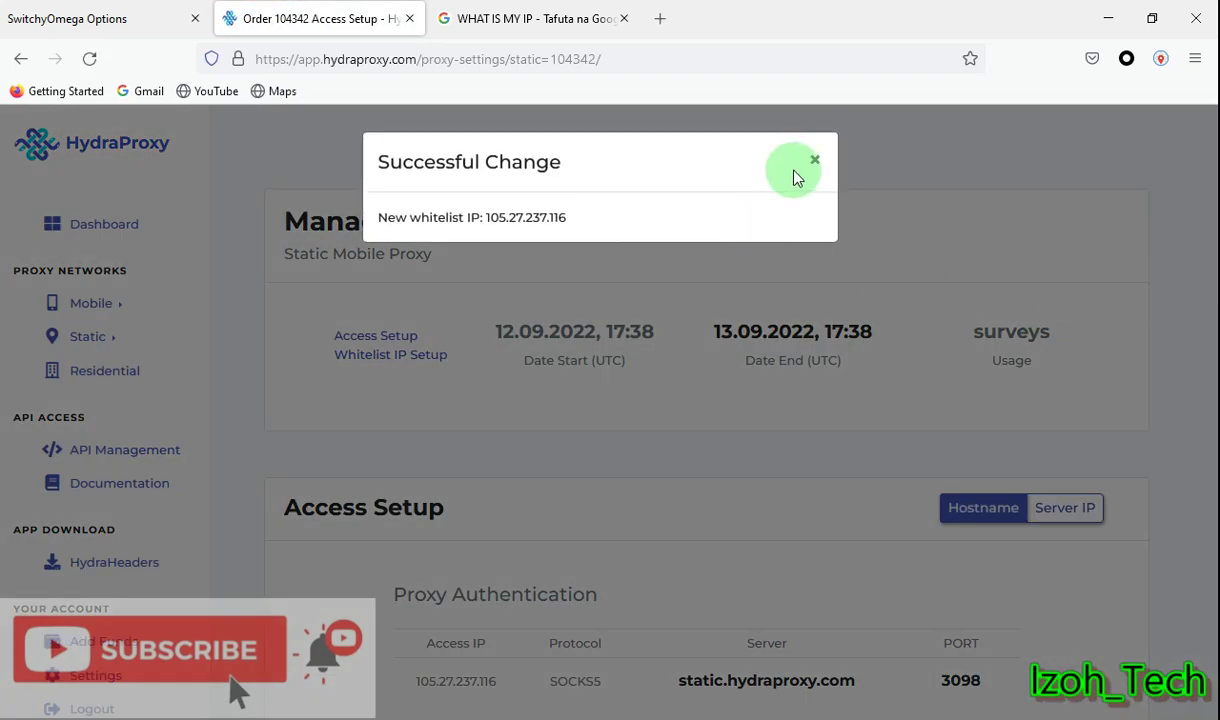
click(814, 160)
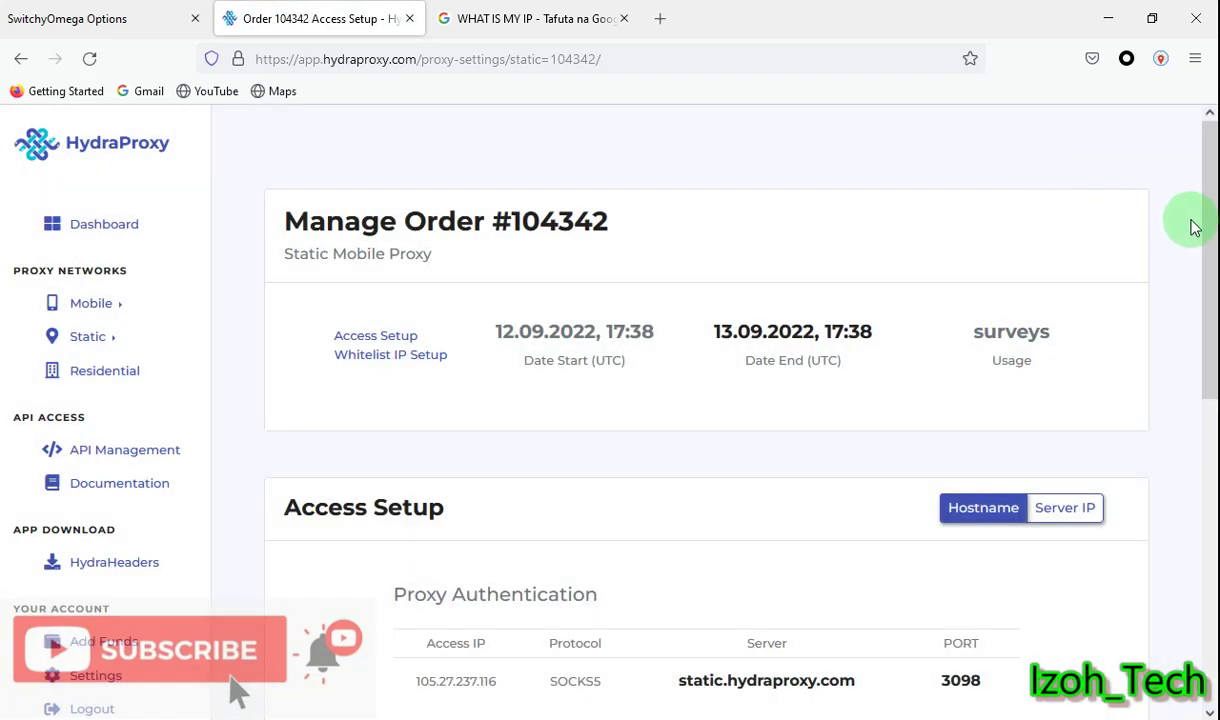
drag(1200, 226, 1206, 265)
scroll(1206, 265, down, 5)
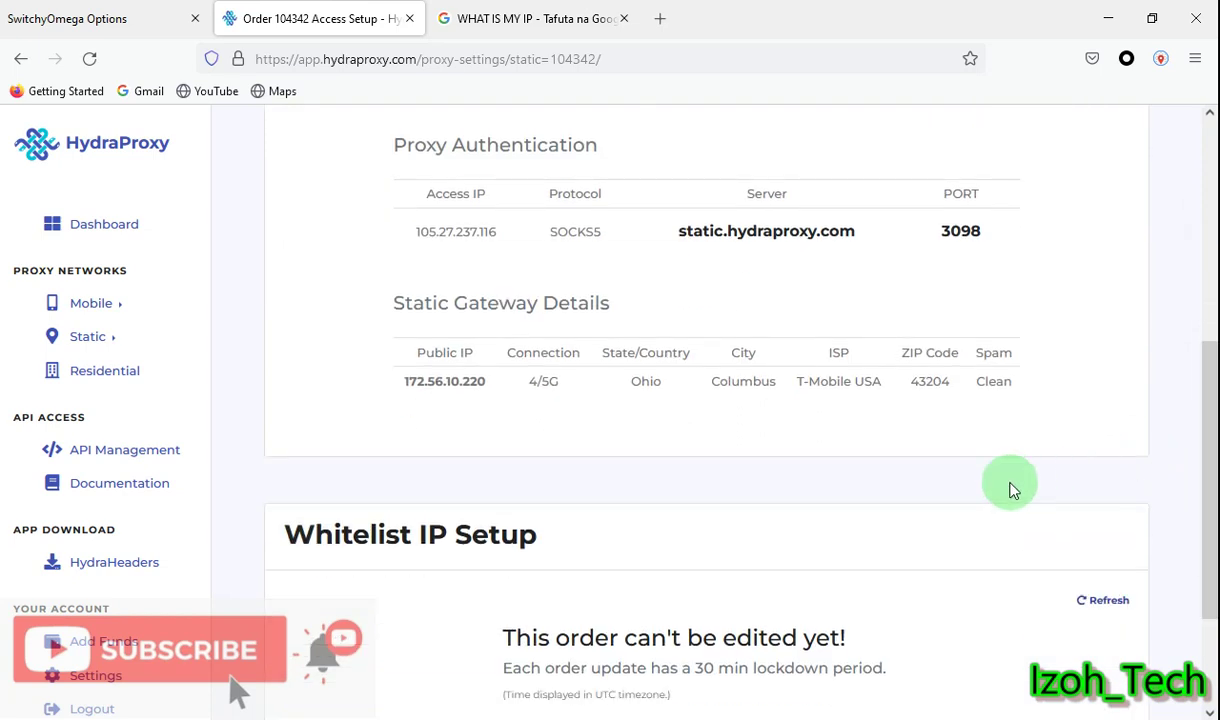
drag(1206, 376, 1206, 447)
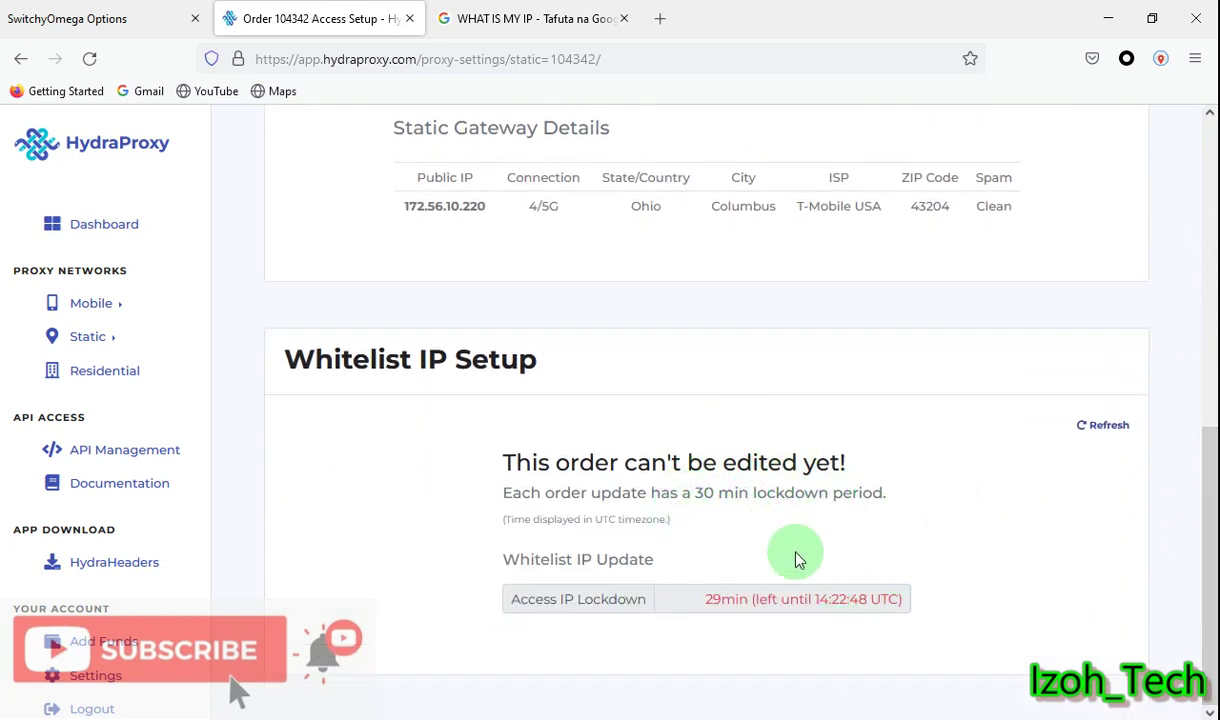
drag(1201, 464, 1216, 342)
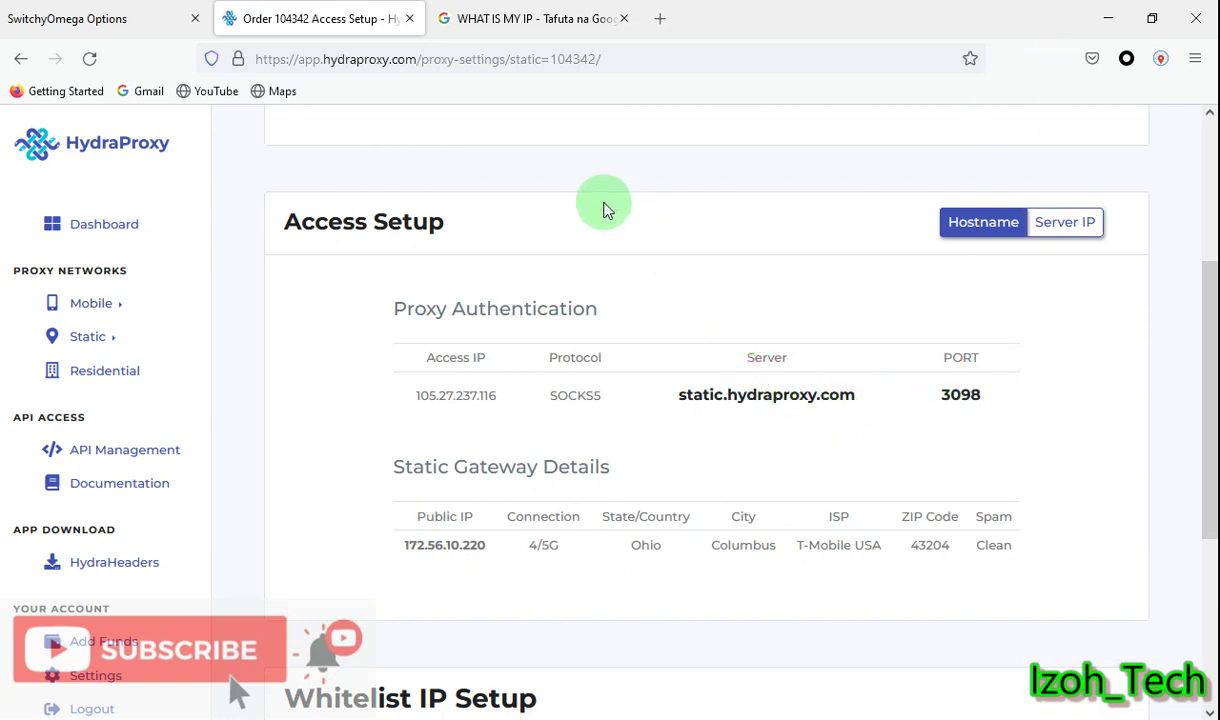
Step: Set the Hydraproxy profile's server to the hostname static.hydraproxy.com
click(97, 14)
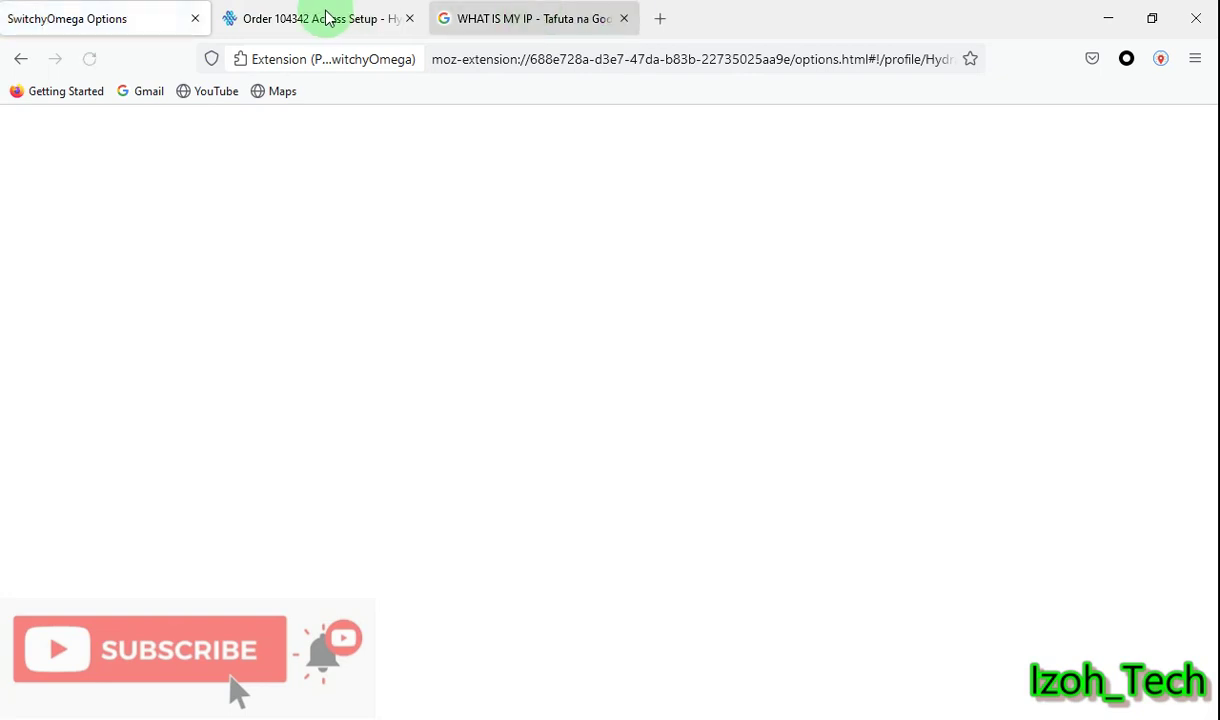
click(290, 16)
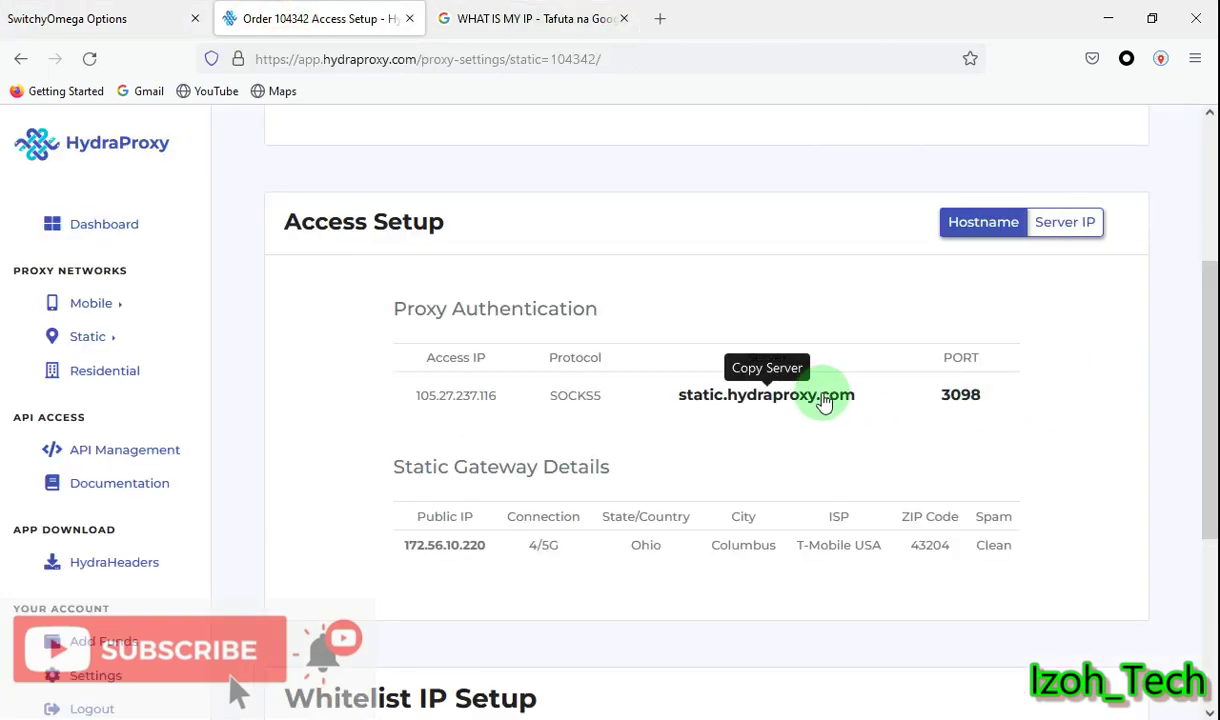
click(774, 400)
click(1070, 230)
click(997, 232)
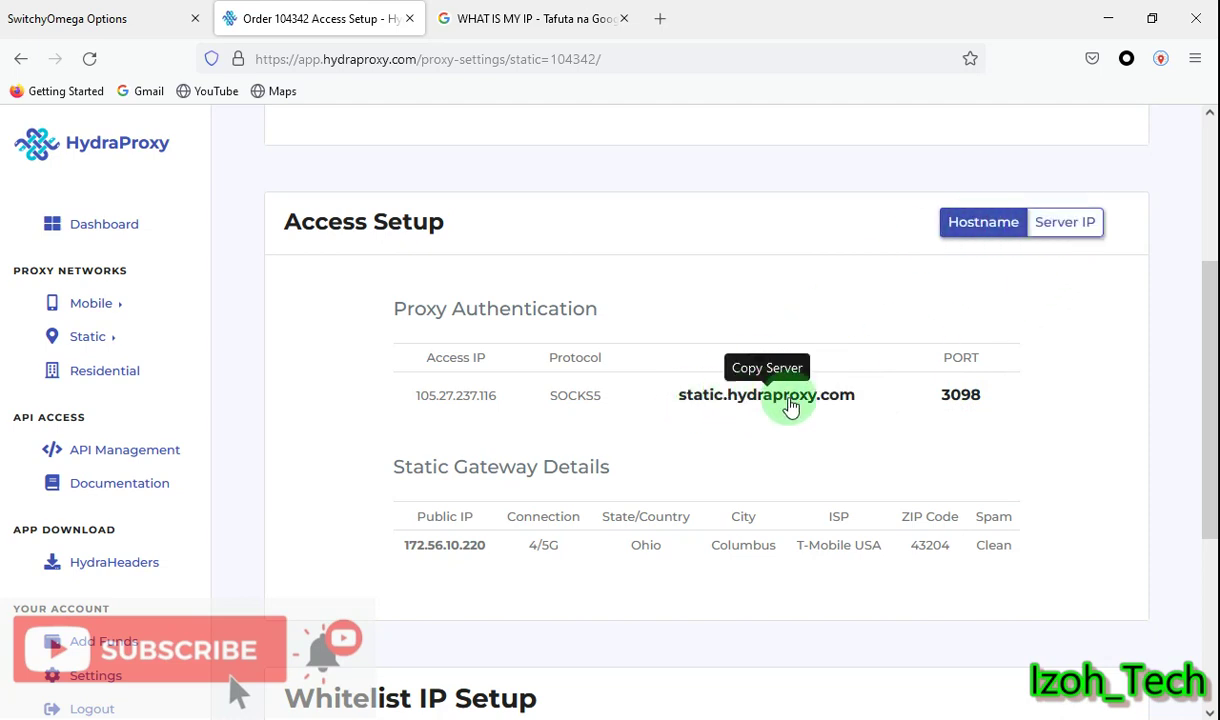
click(1057, 229)
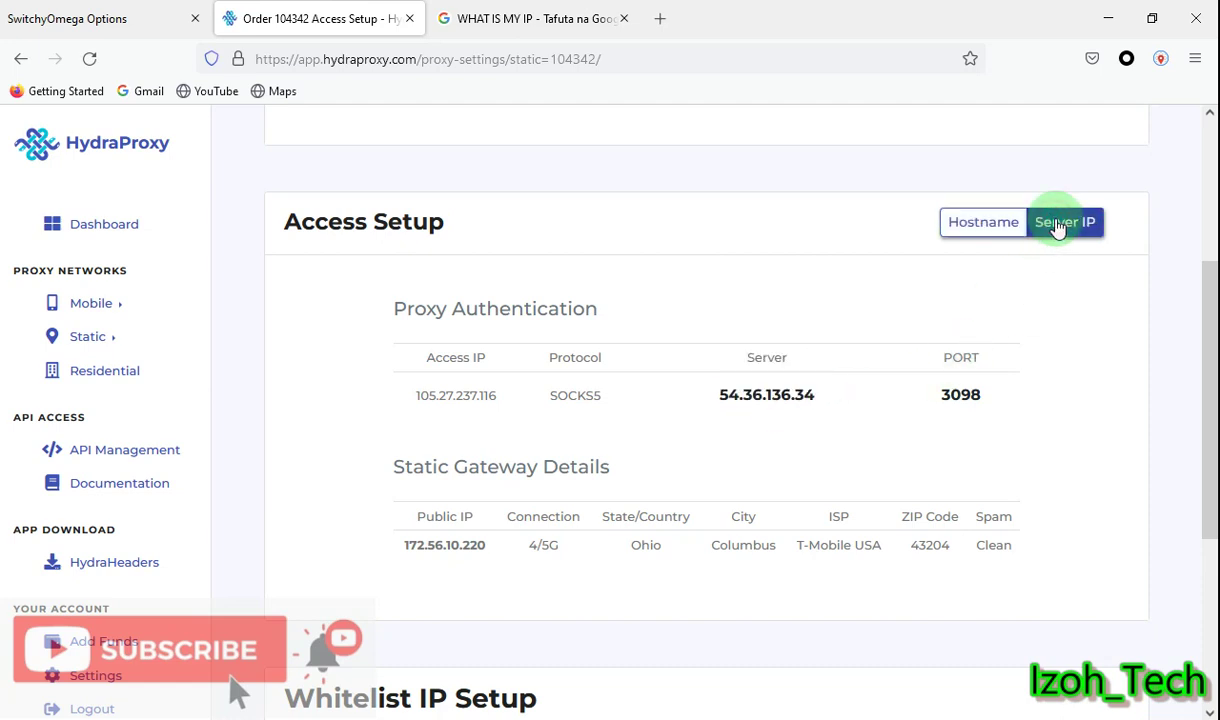
click(980, 226)
click(100, 18)
drag(634, 300, 561, 300)
drag(476, 300, 553, 300)
right_click(553, 302)
click(607, 432)
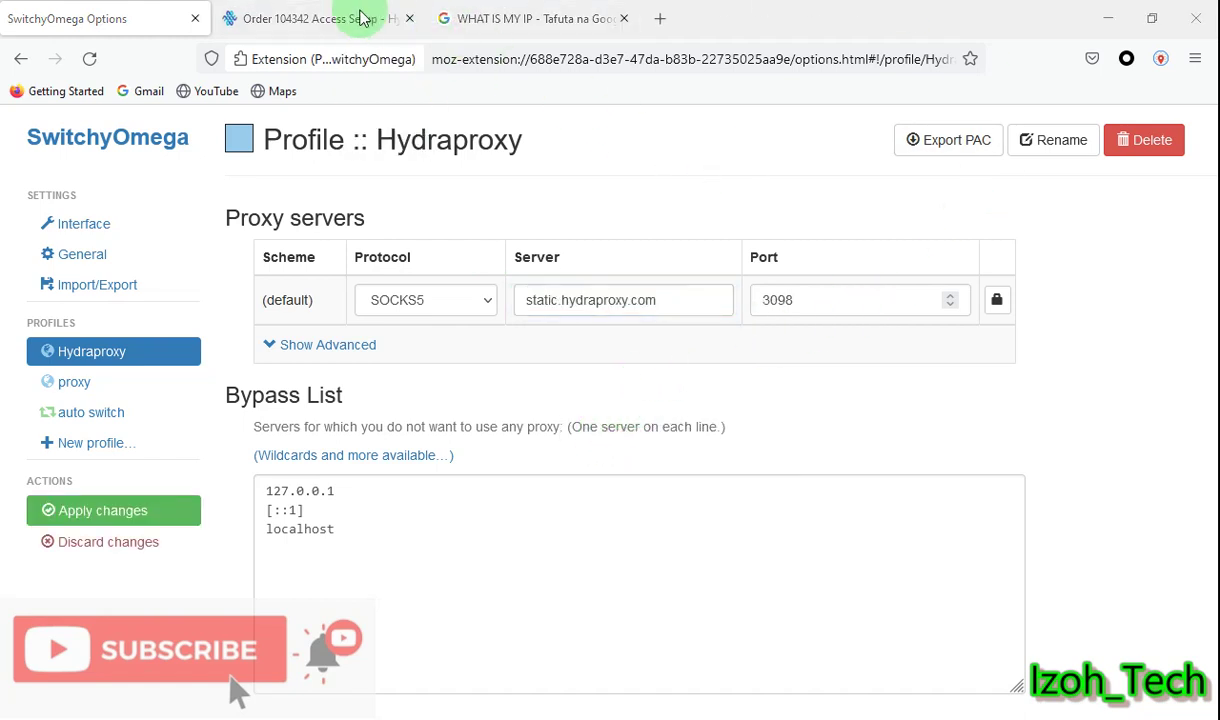
Step: Set the profile's port to 3098
click(294, 16)
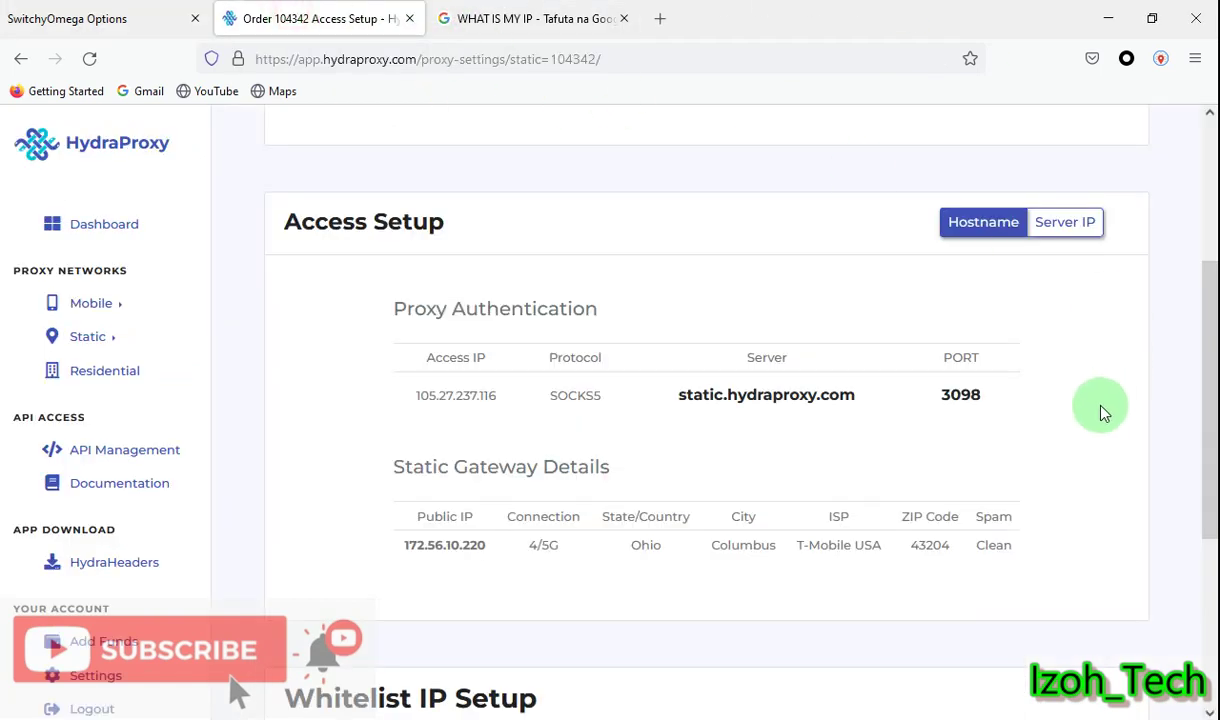
click(960, 398)
click(90, 18)
drag(848, 300, 745, 303)
right_click(770, 302)
click(820, 442)
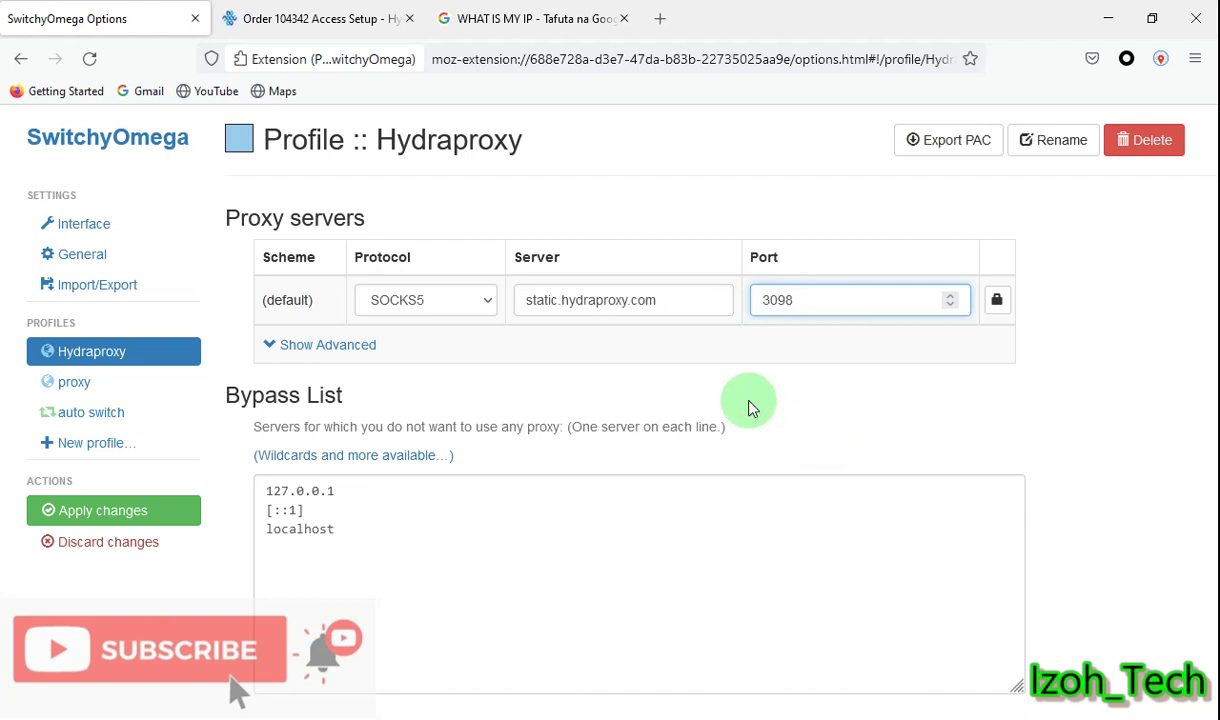
Step: Apply the SwitchyOmega changes and open a blank new tab
click(113, 510)
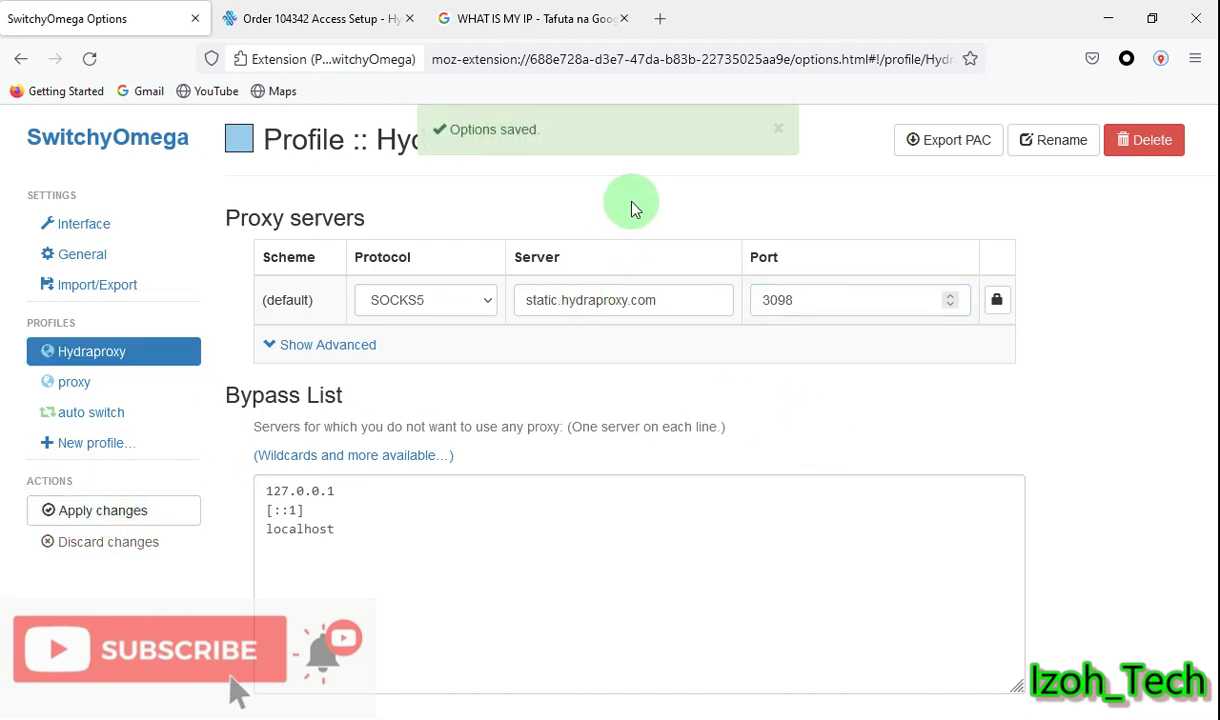
click(660, 17)
click(1126, 58)
Step: Activate the Hydraproxy profile and load ip2location.com from the 'ip2' address-bar suggestion
click(1046, 158)
click(773, 69)
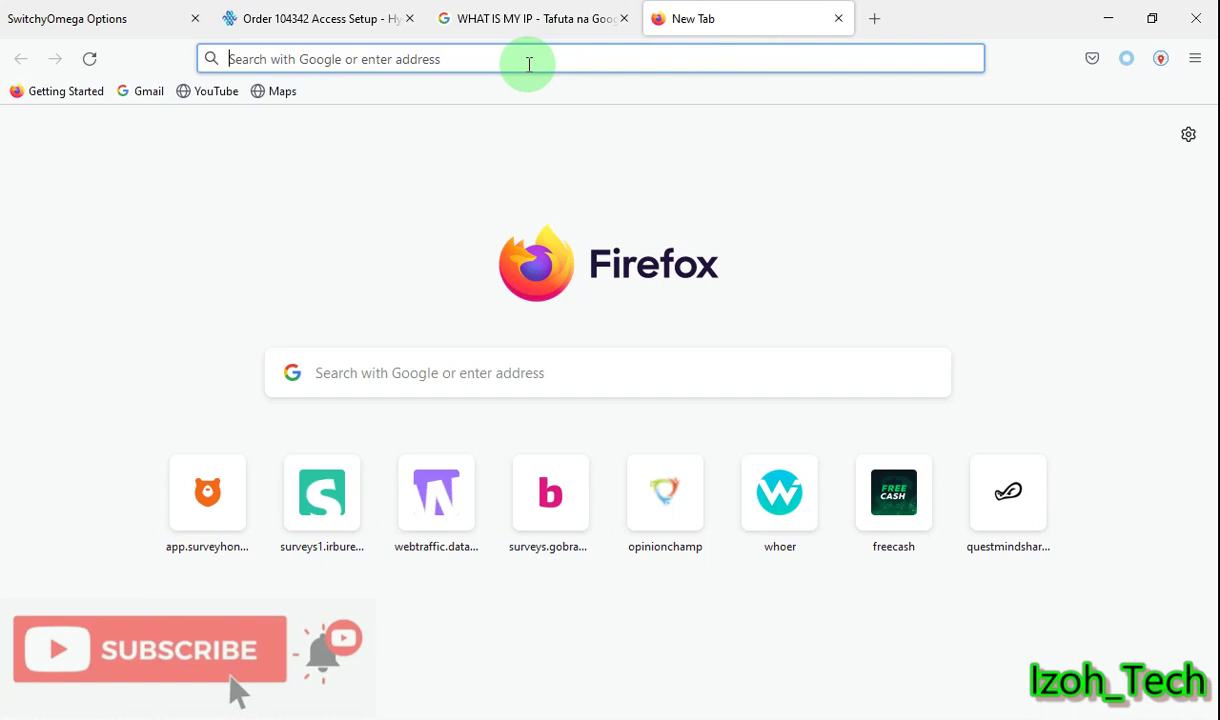
text(w)
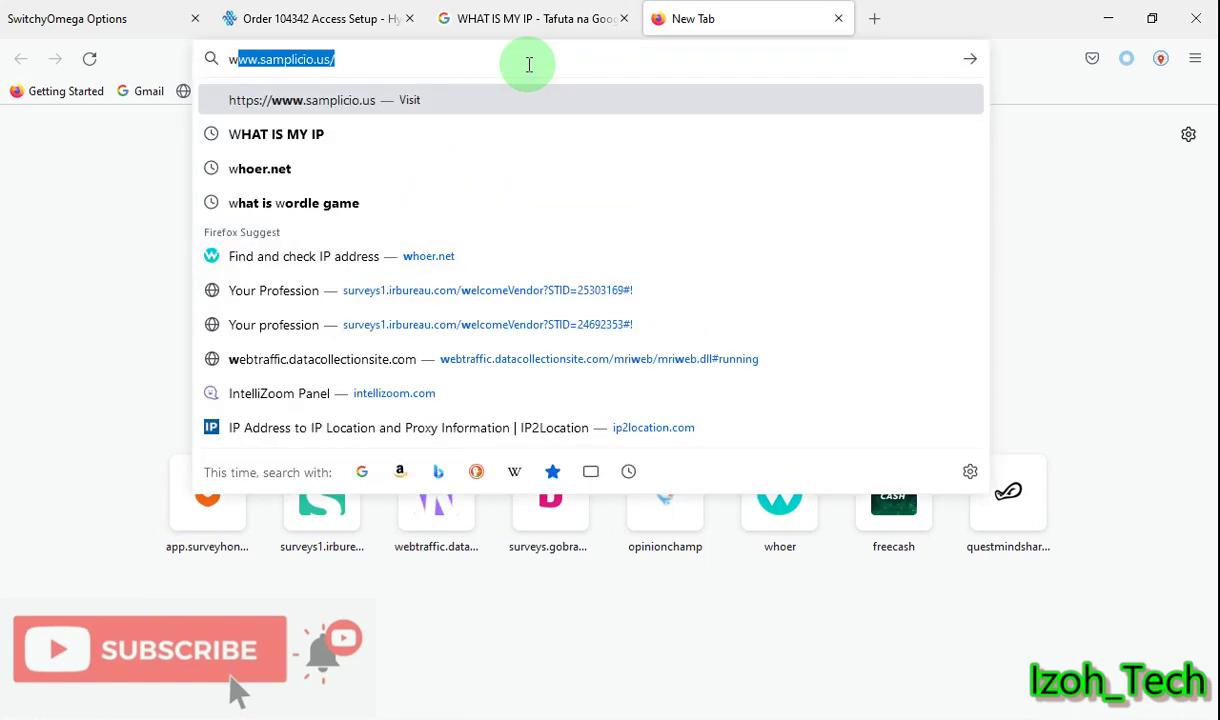
key(BackSpace)
text(ip2)
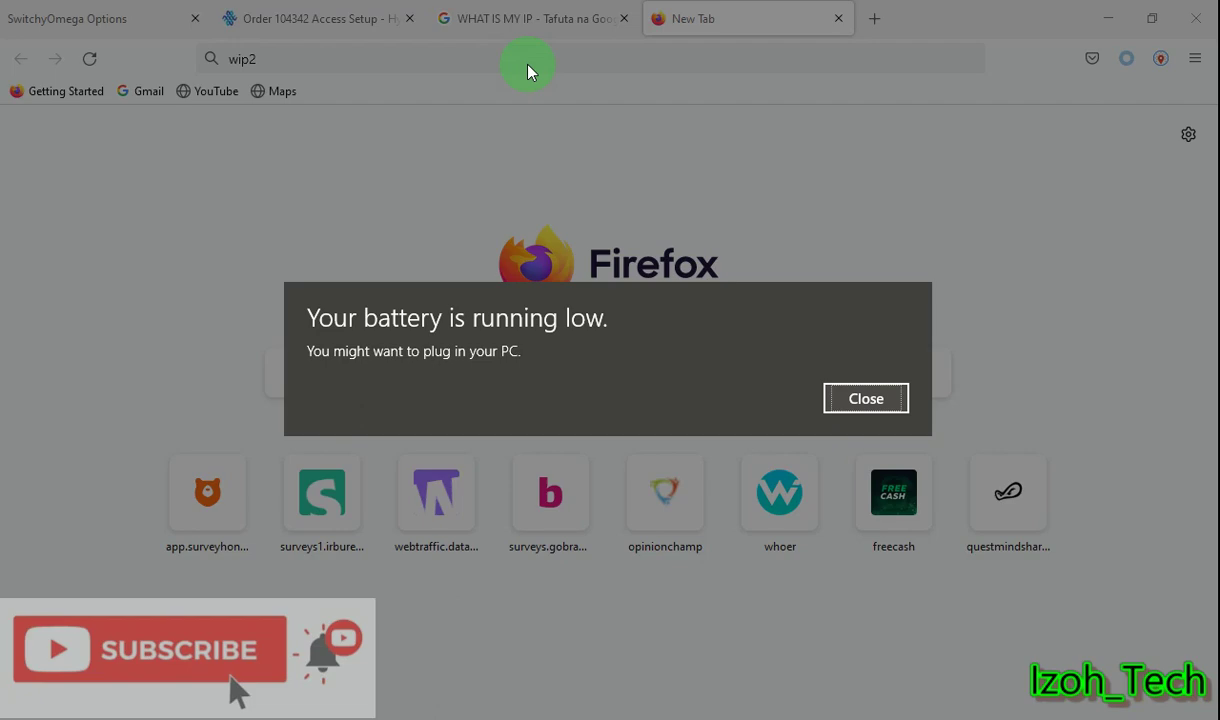
click(866, 399)
click(268, 59)
key(BackSpace)
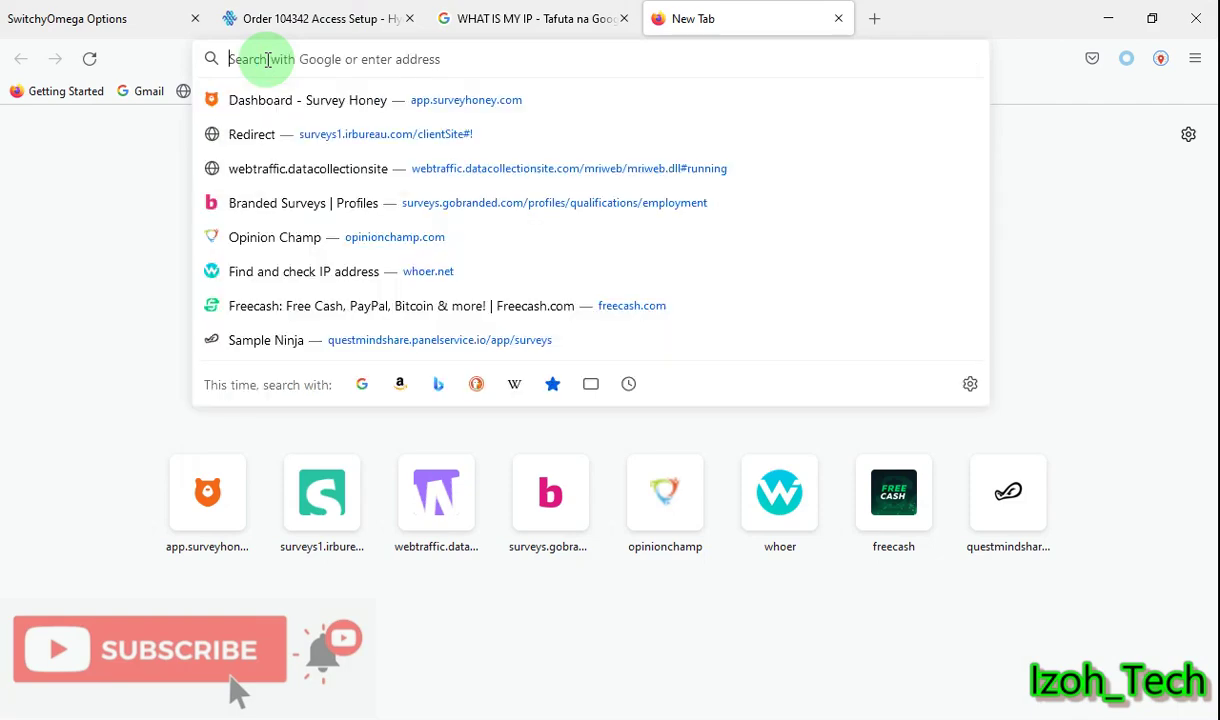
text(ip)
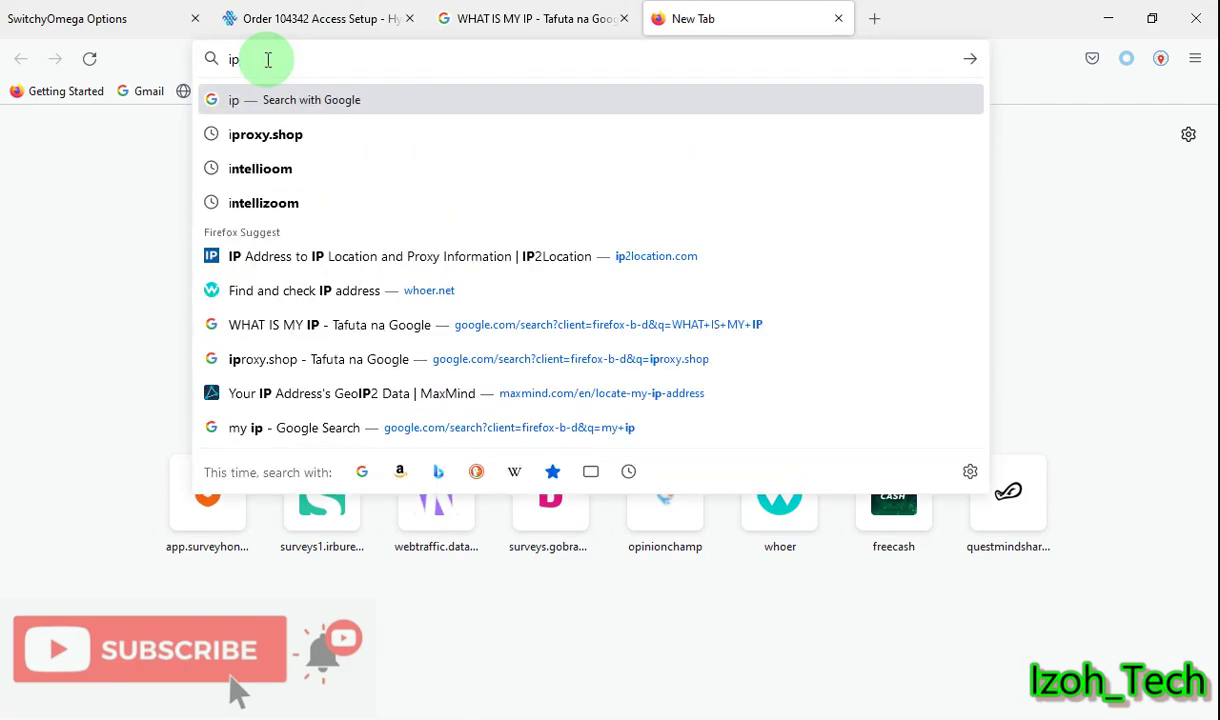
text(2)
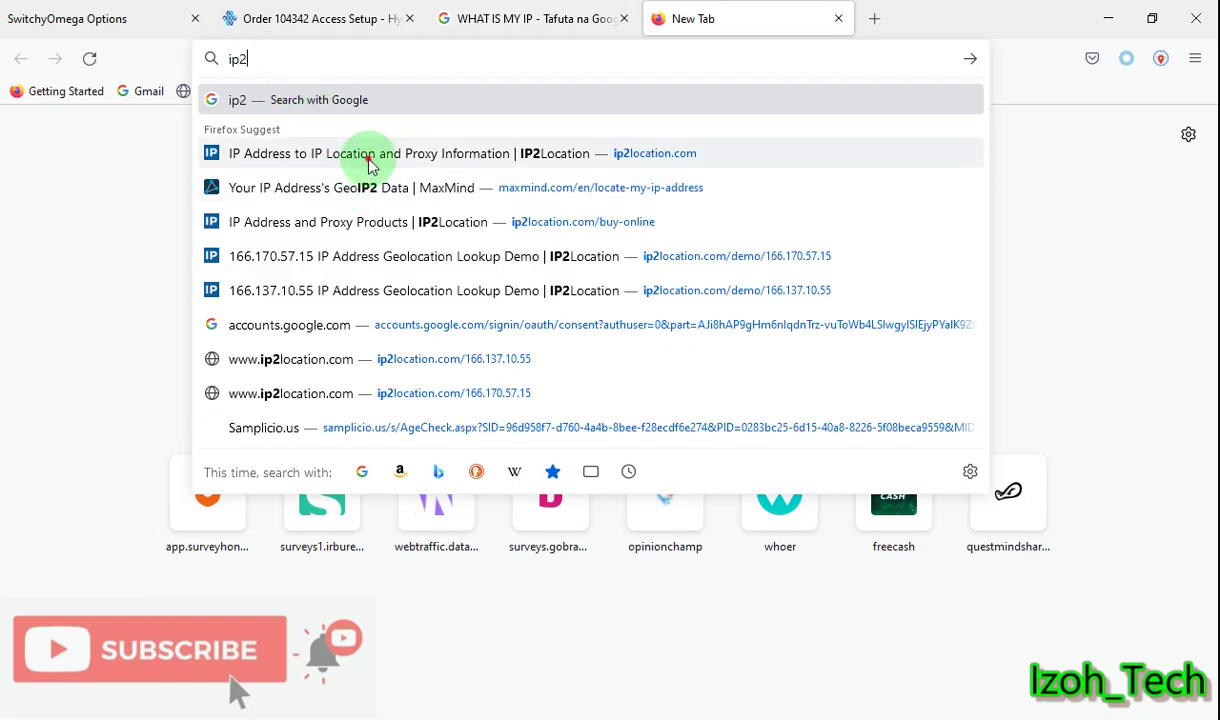
click(368, 155)
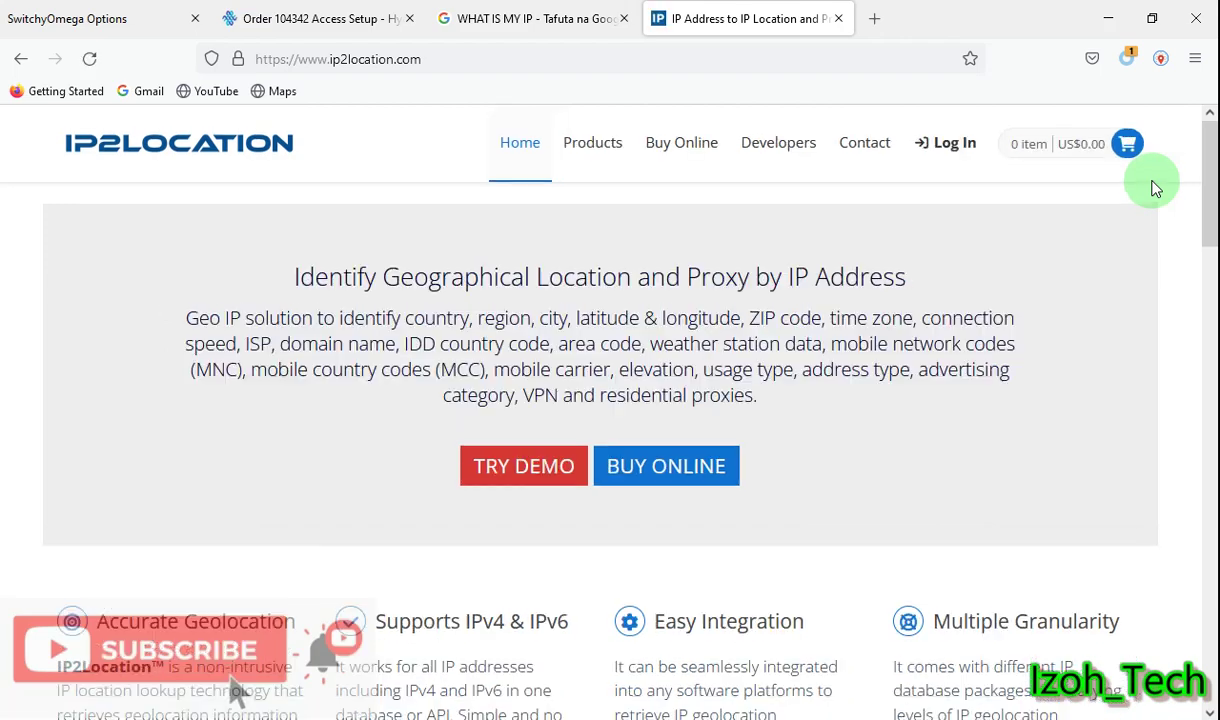
Step: Highlight the IP2Location traffic details: ISP T-Mobile USA Inc., city Detroit and region Michigan
drag(1215, 180, 1198, 354)
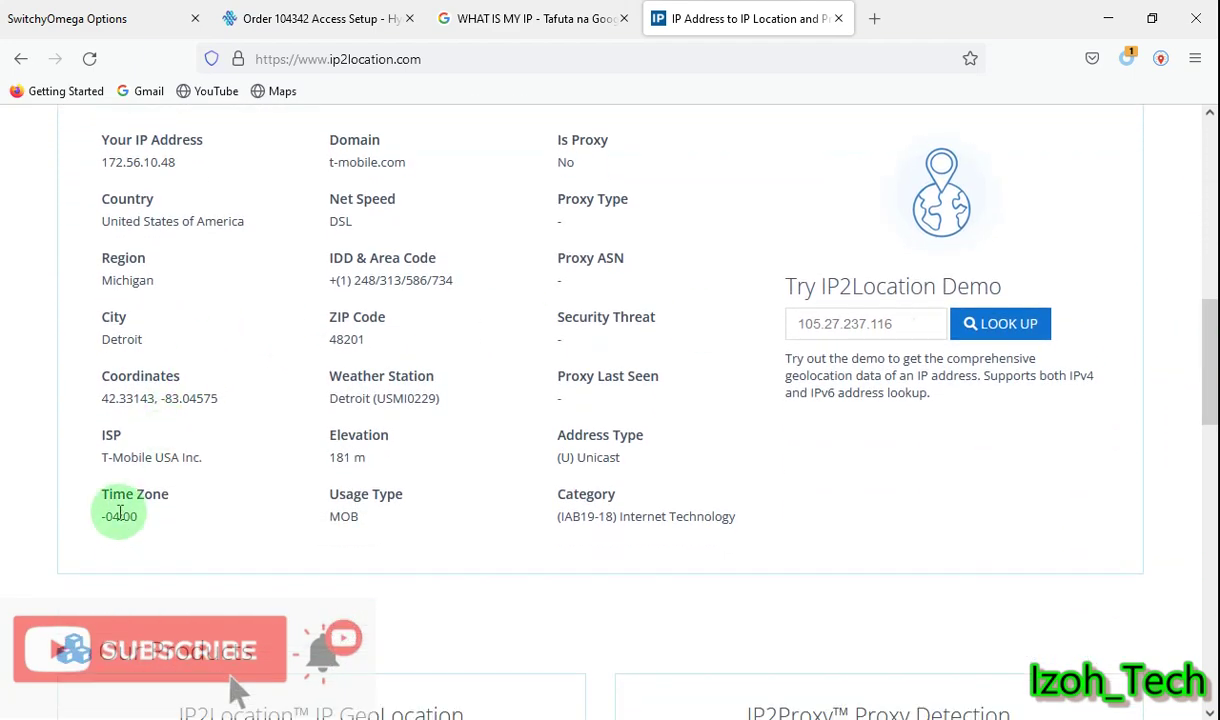
drag(101, 462, 205, 472)
double_click(105, 339)
drag(102, 287, 185, 298)
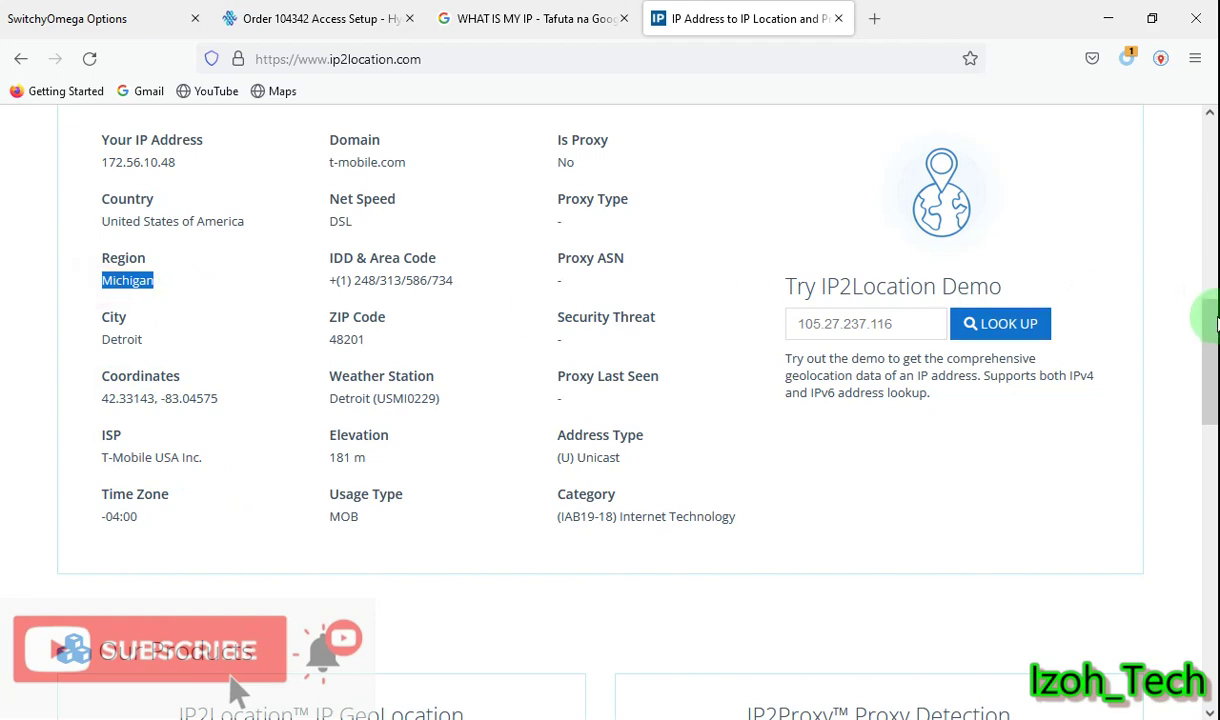
Step: Clear the highlight and return to the HydraProxy static order details
scroll(1211, 310, up, 3)
mouse_move(1215, 301)
mouse_down()
mouse_move(1215, 352)
mouse_move(1201, 297)
mouse_up()
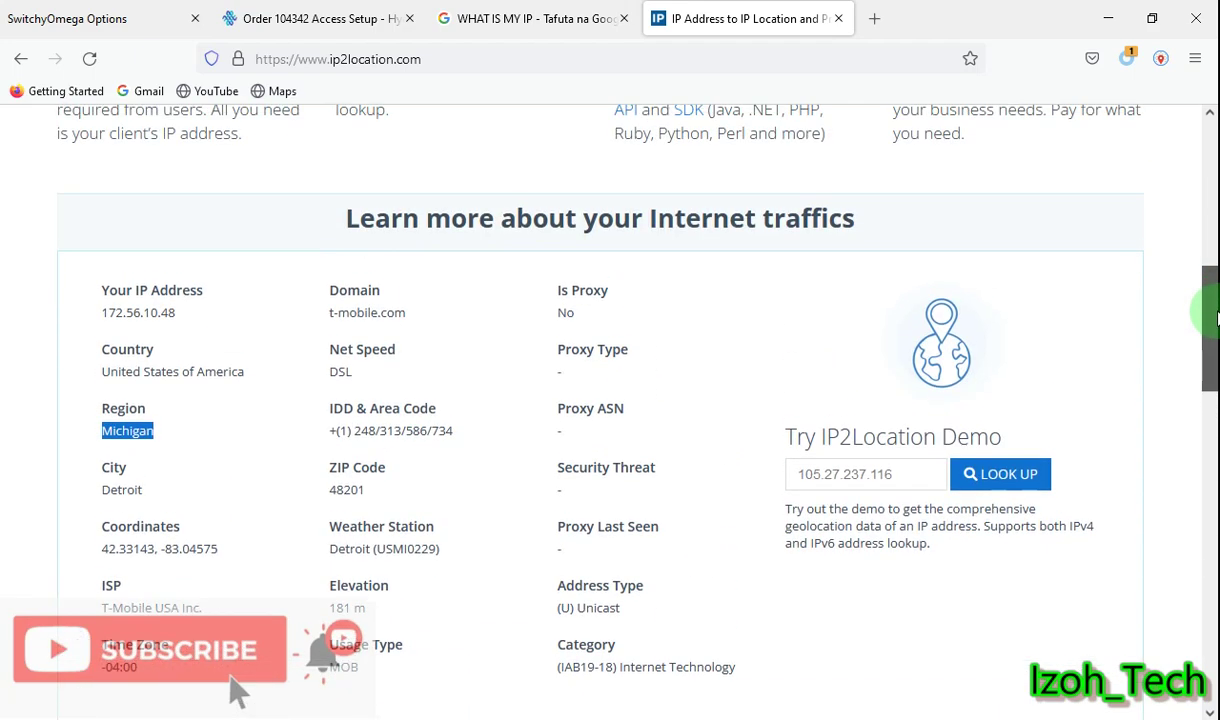
click(178, 418)
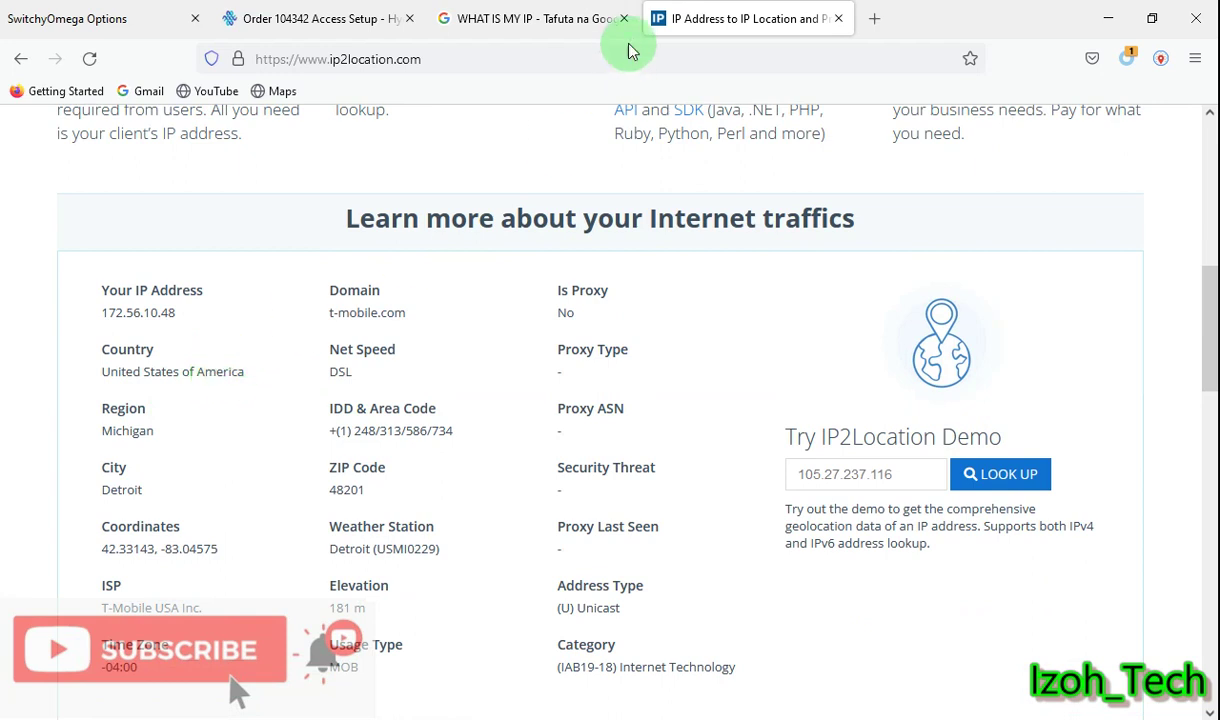
click(294, 20)
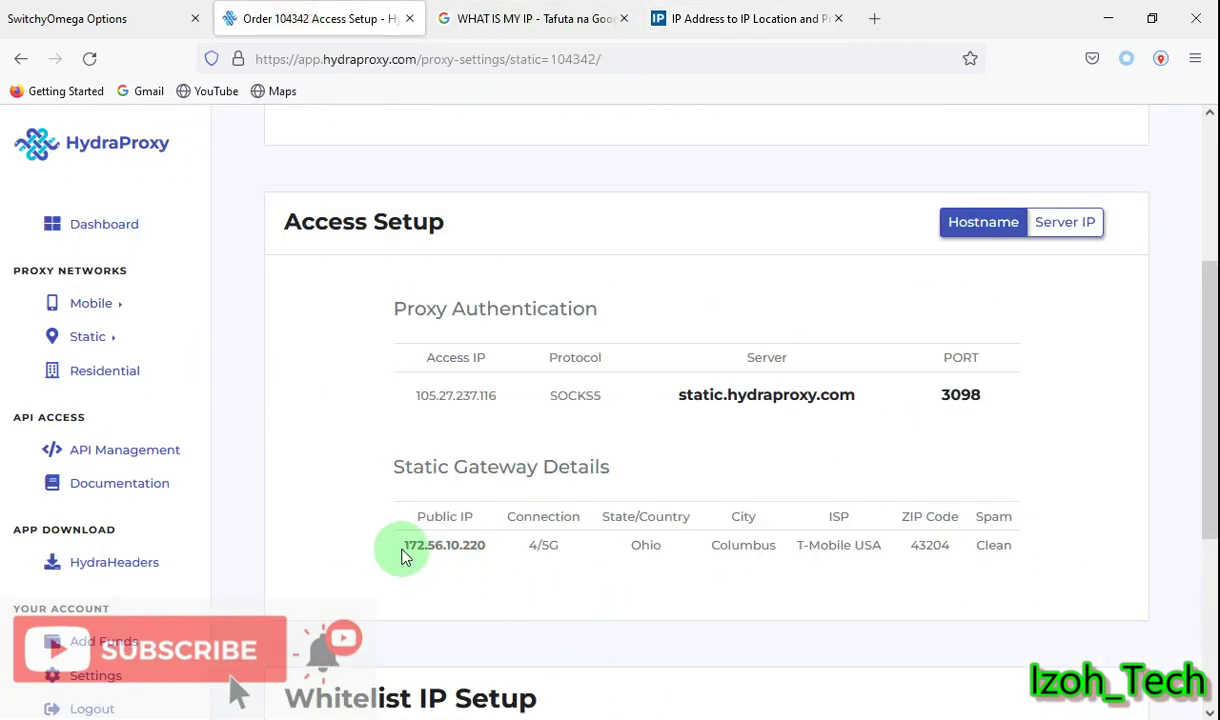
Step: Highlight the gateway row (172.56.10.220, Columbus, Ohio, T-Mobile USA), then return to the IP2Location results
drag(401, 548, 944, 573)
click(831, 579)
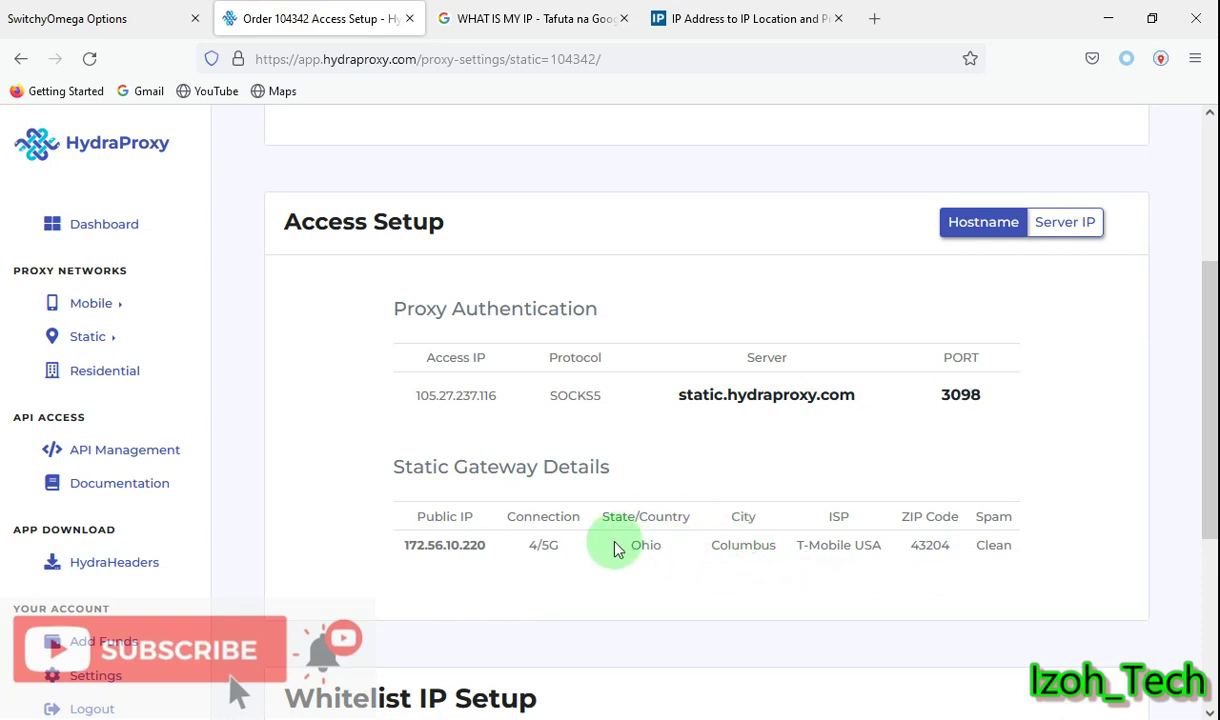
click(712, 14)
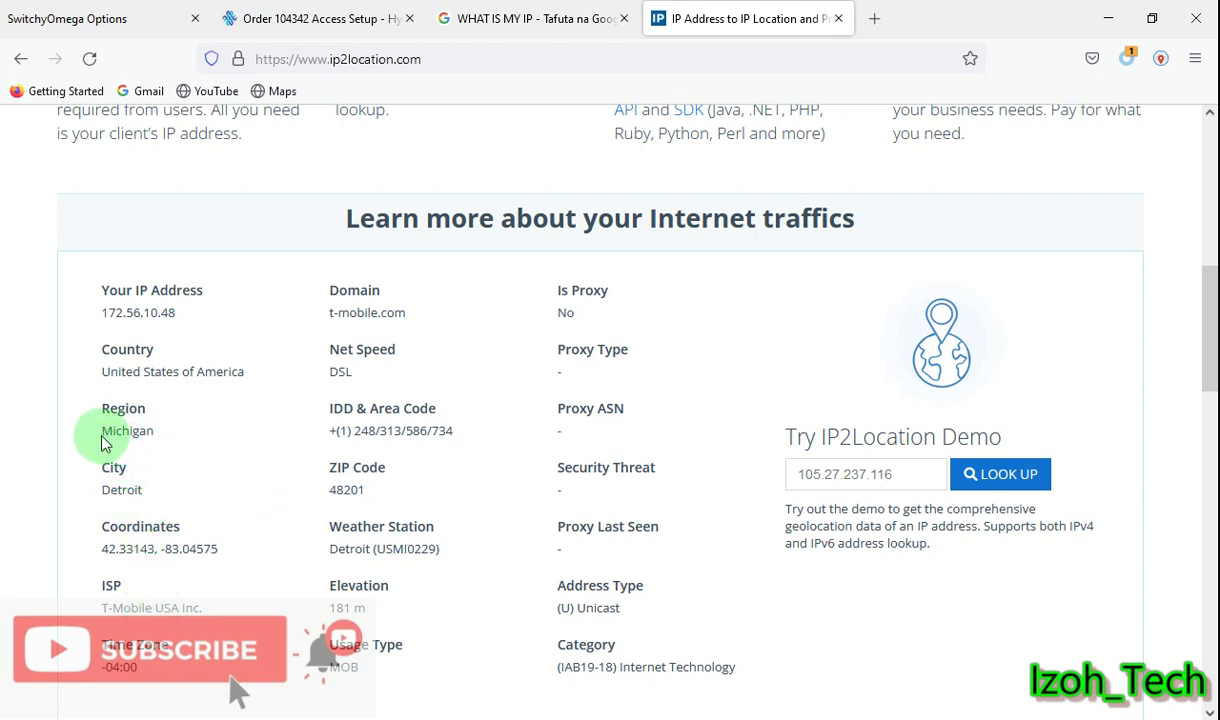
drag(101, 431, 152, 432)
drag(101, 490, 153, 493)
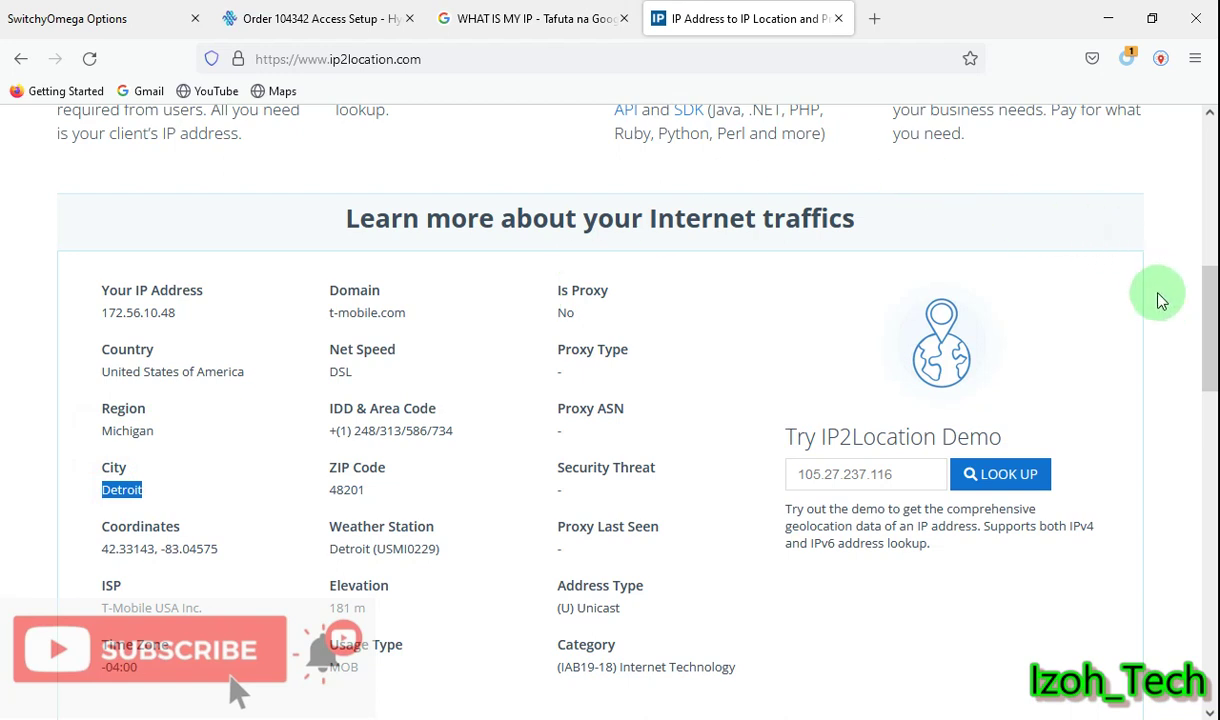
drag(1216, 300, 1216, 318)
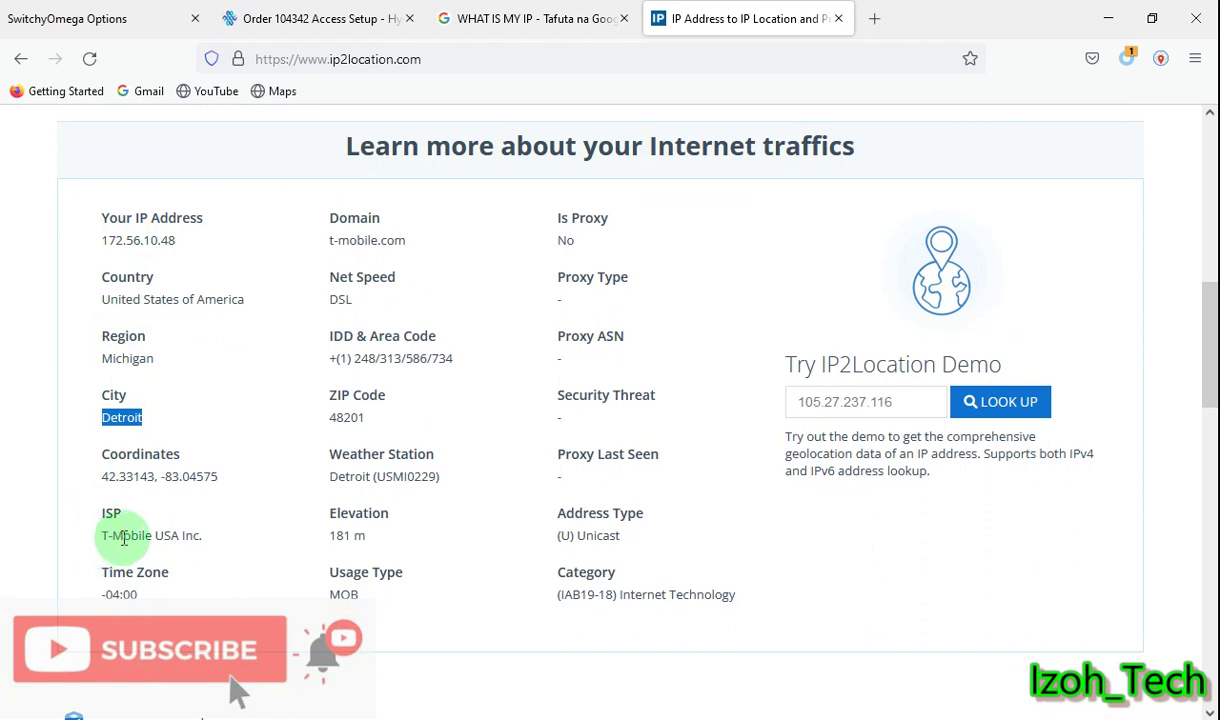
click(150, 414)
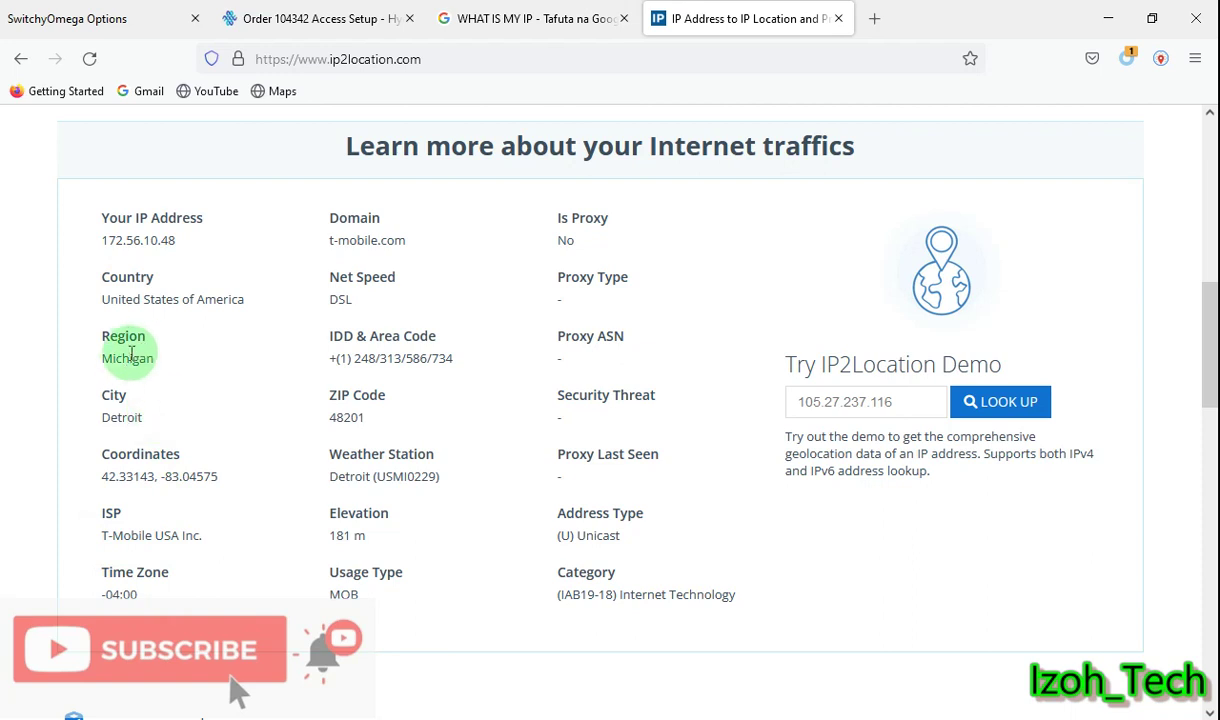
click(290, 20)
drag(624, 550, 905, 553)
click(697, 30)
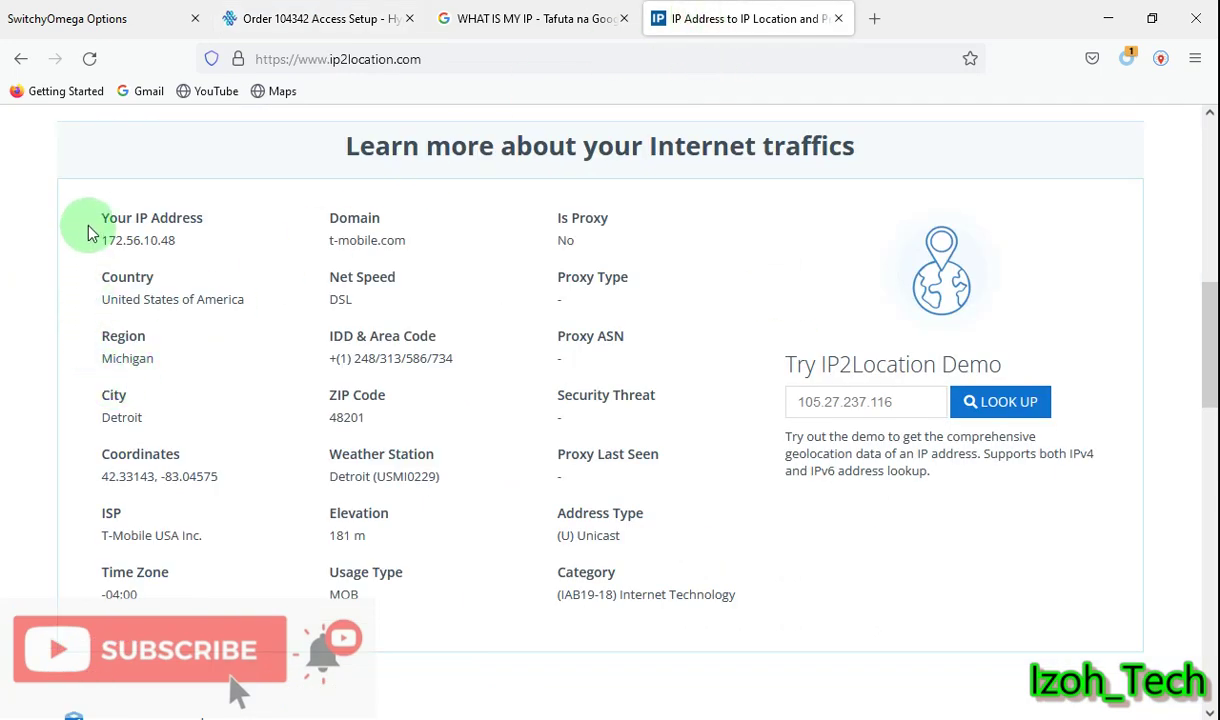
drag(100, 226, 190, 563)
click(218, 557)
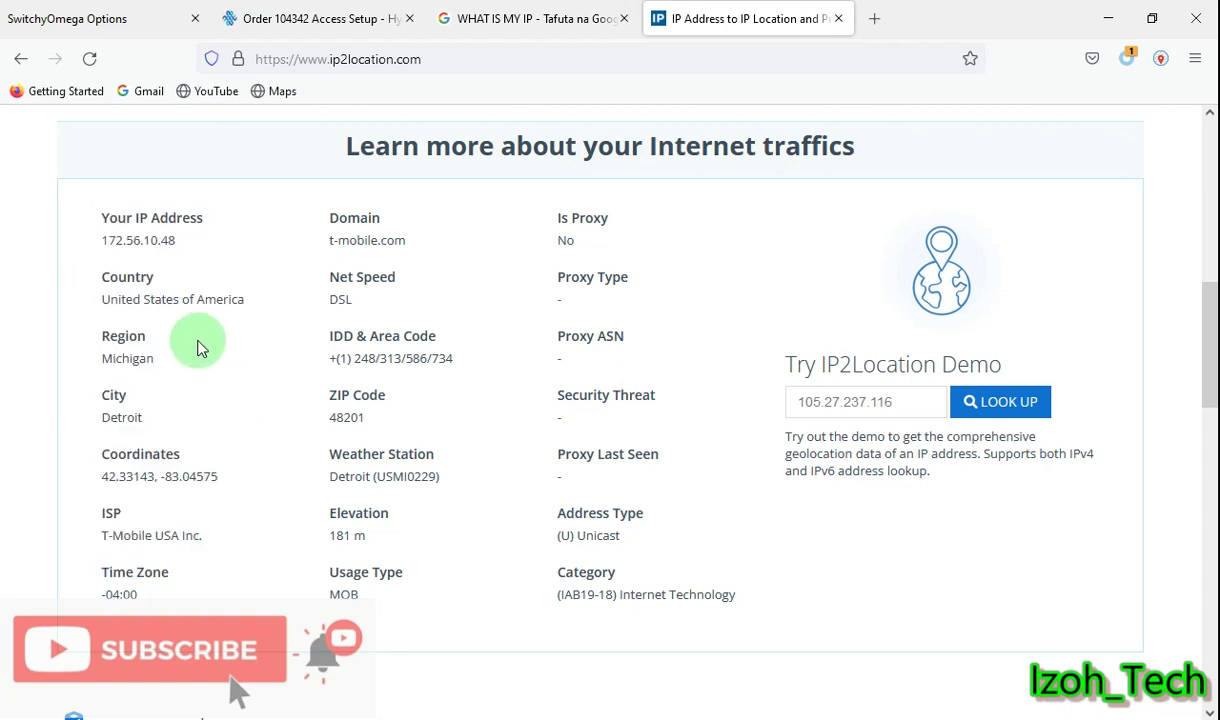